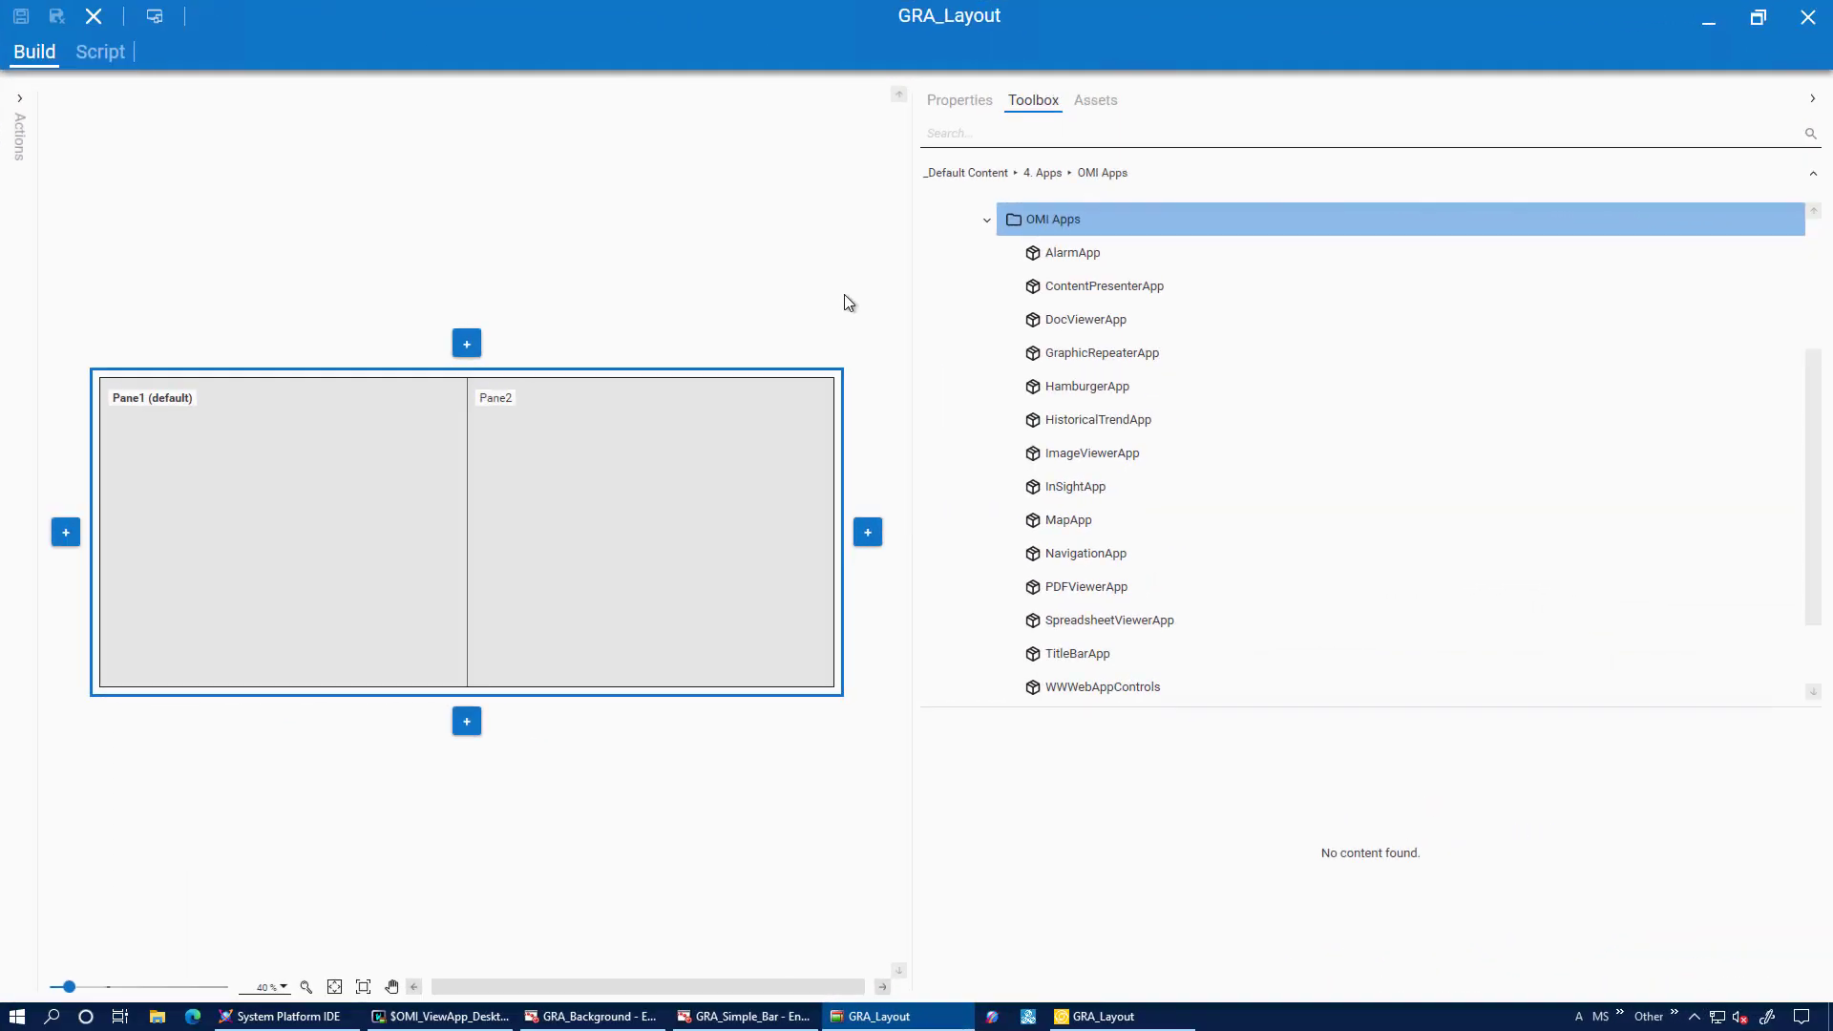
Place a GraphicRepeaterApp in Pane1 and set its Graphic Name to GRA_Simple_Bar.
{"action": "left_click", "coordinate": [1049, 357]}
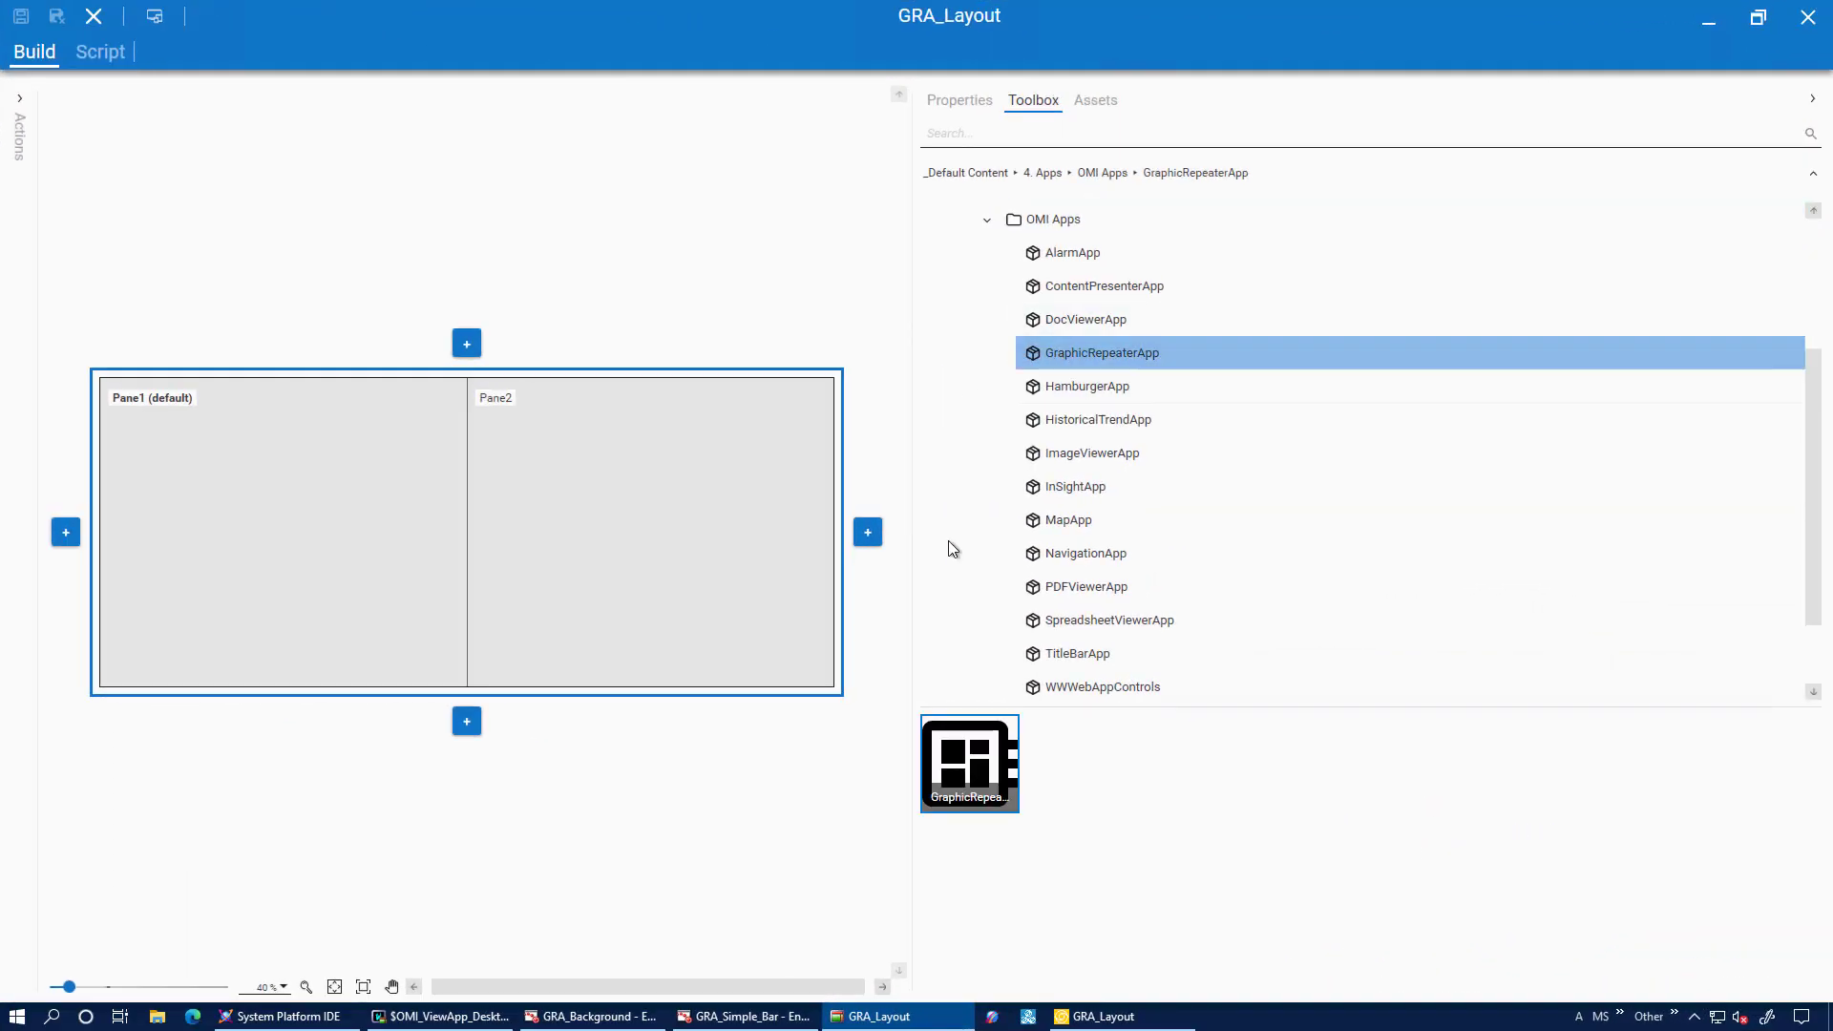
{"action": "left_click_drag", "start_coordinate": [959, 770], "coordinate": [256, 635]}
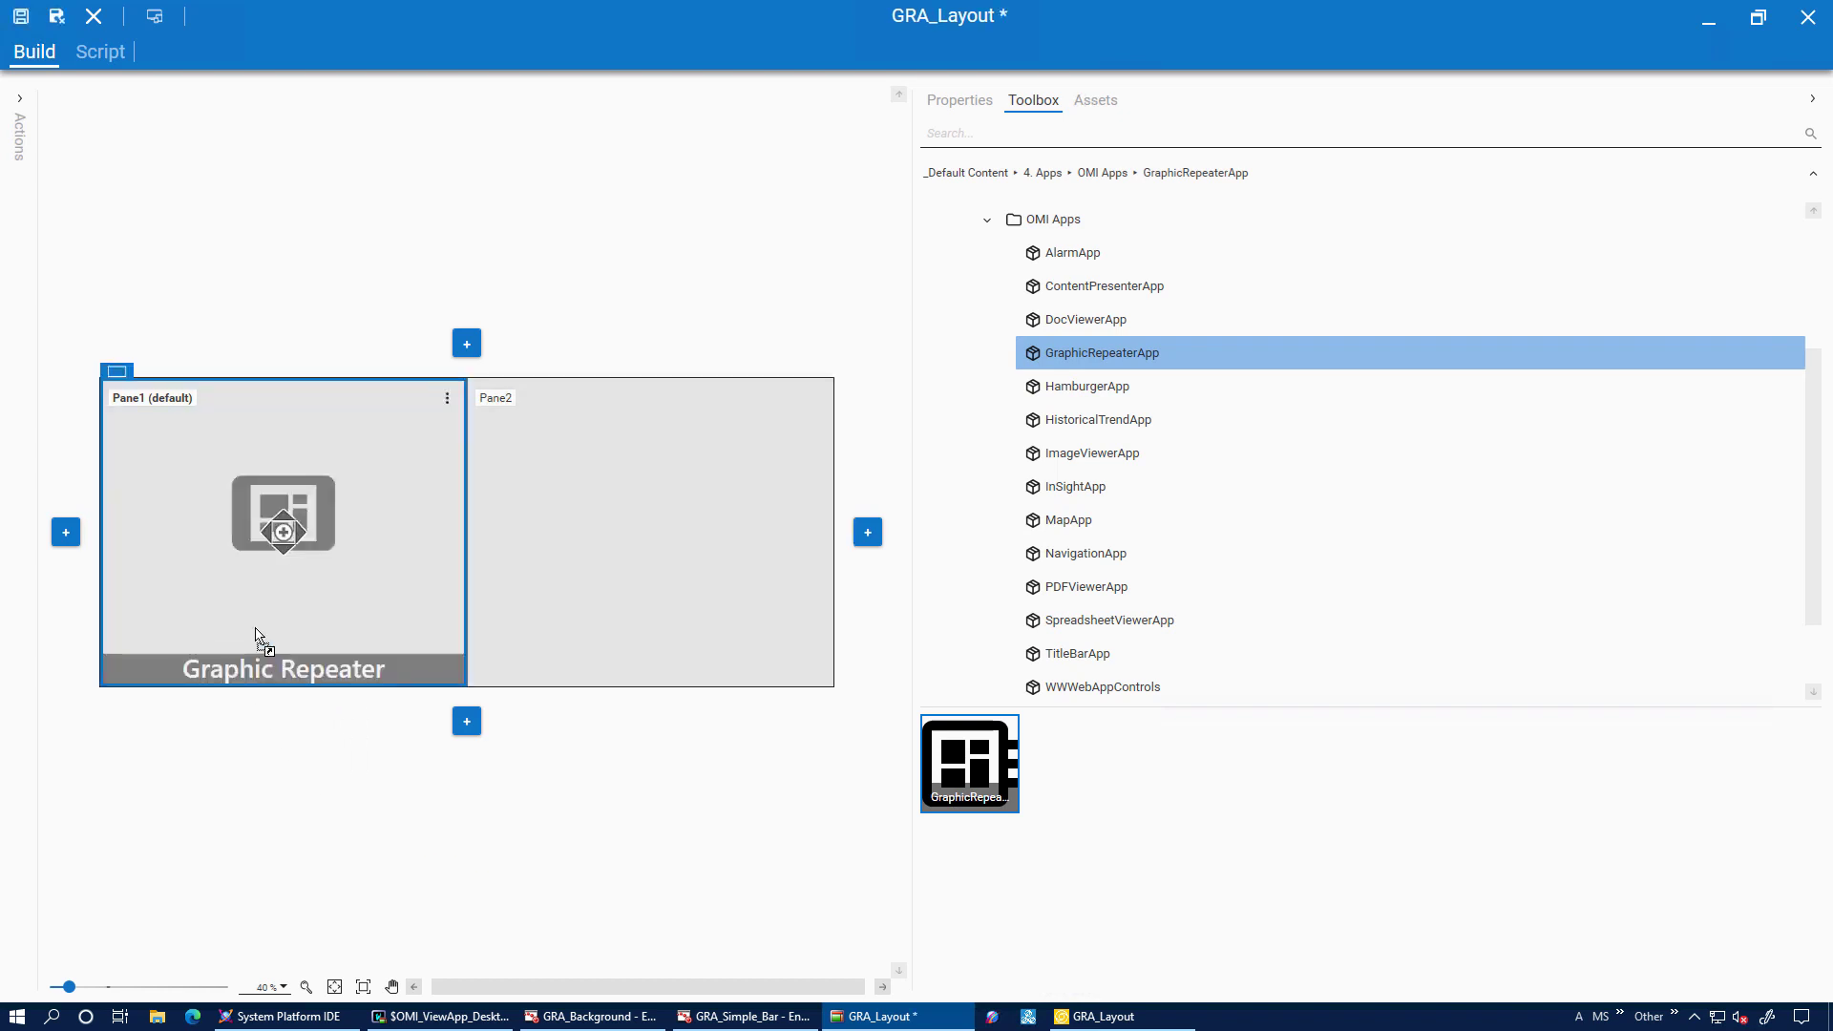
{"action": "left_click", "coordinate": [953, 102]}
{"action": "left_click", "coordinate": [1133, 295]}
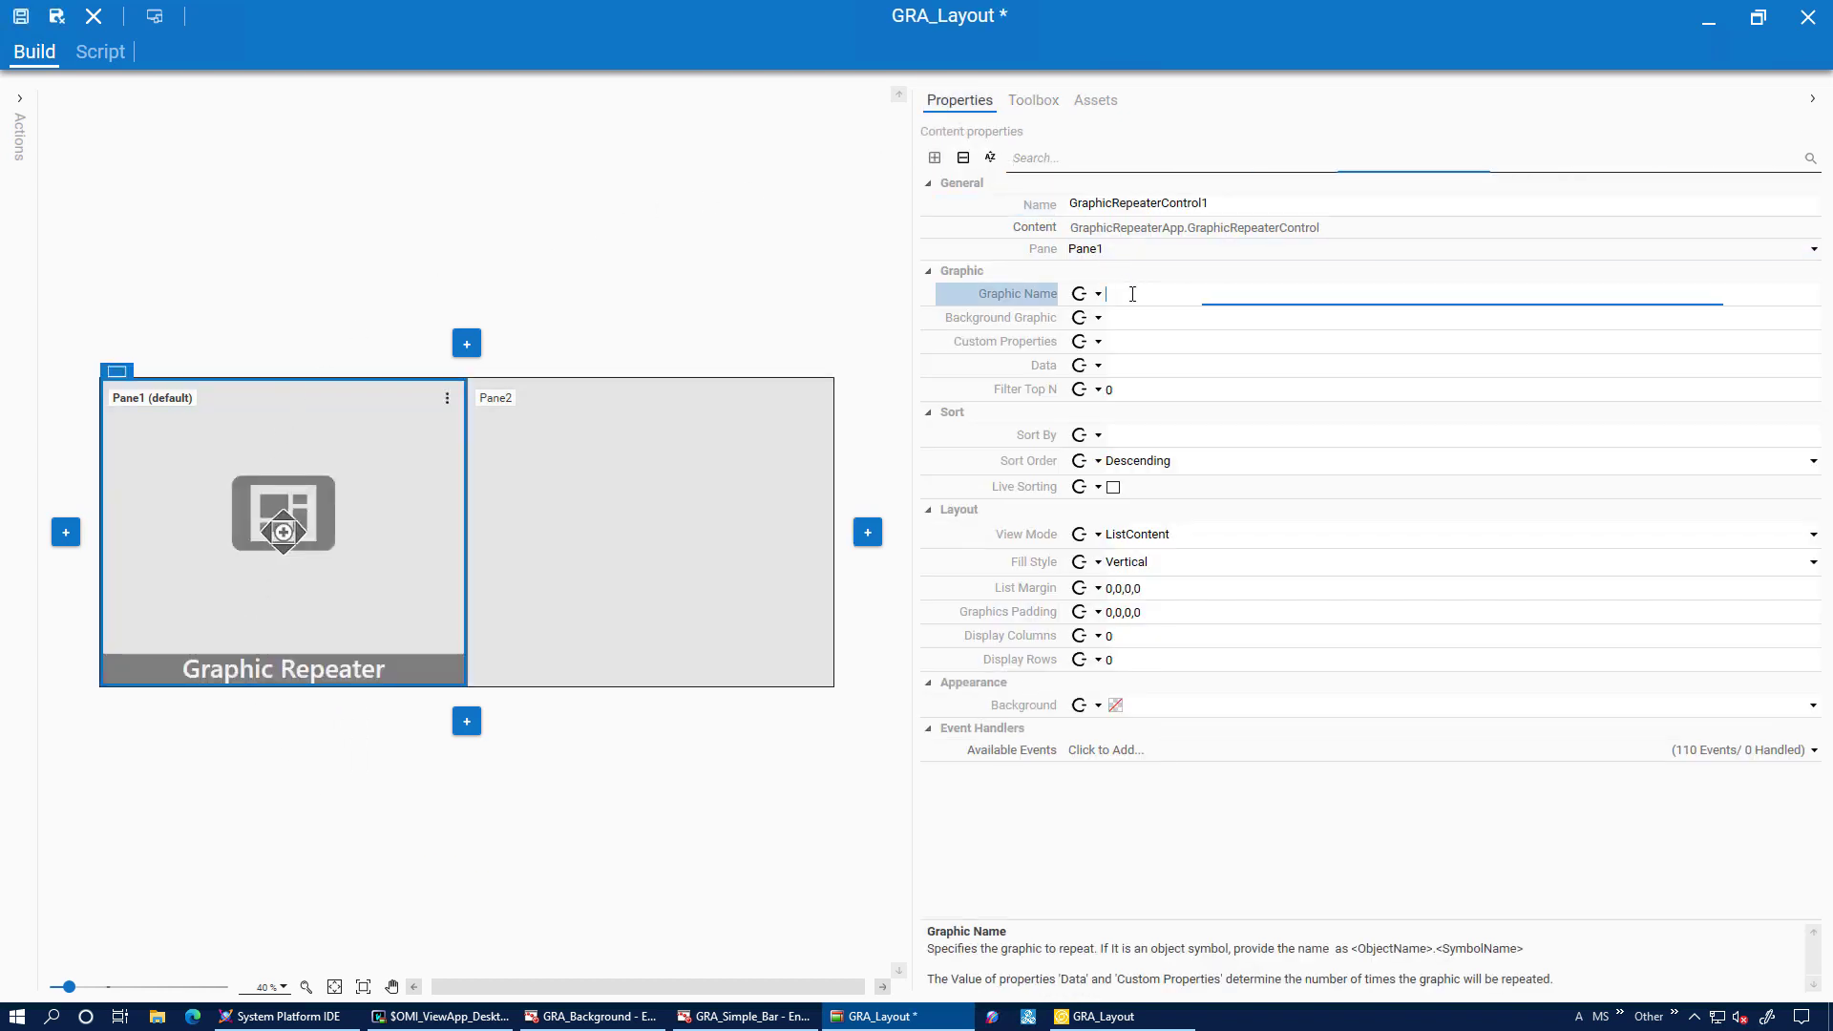
{"action": "type", "text": "GRA_Simple_Bar"}
{"action": "key", "text": "Return"}
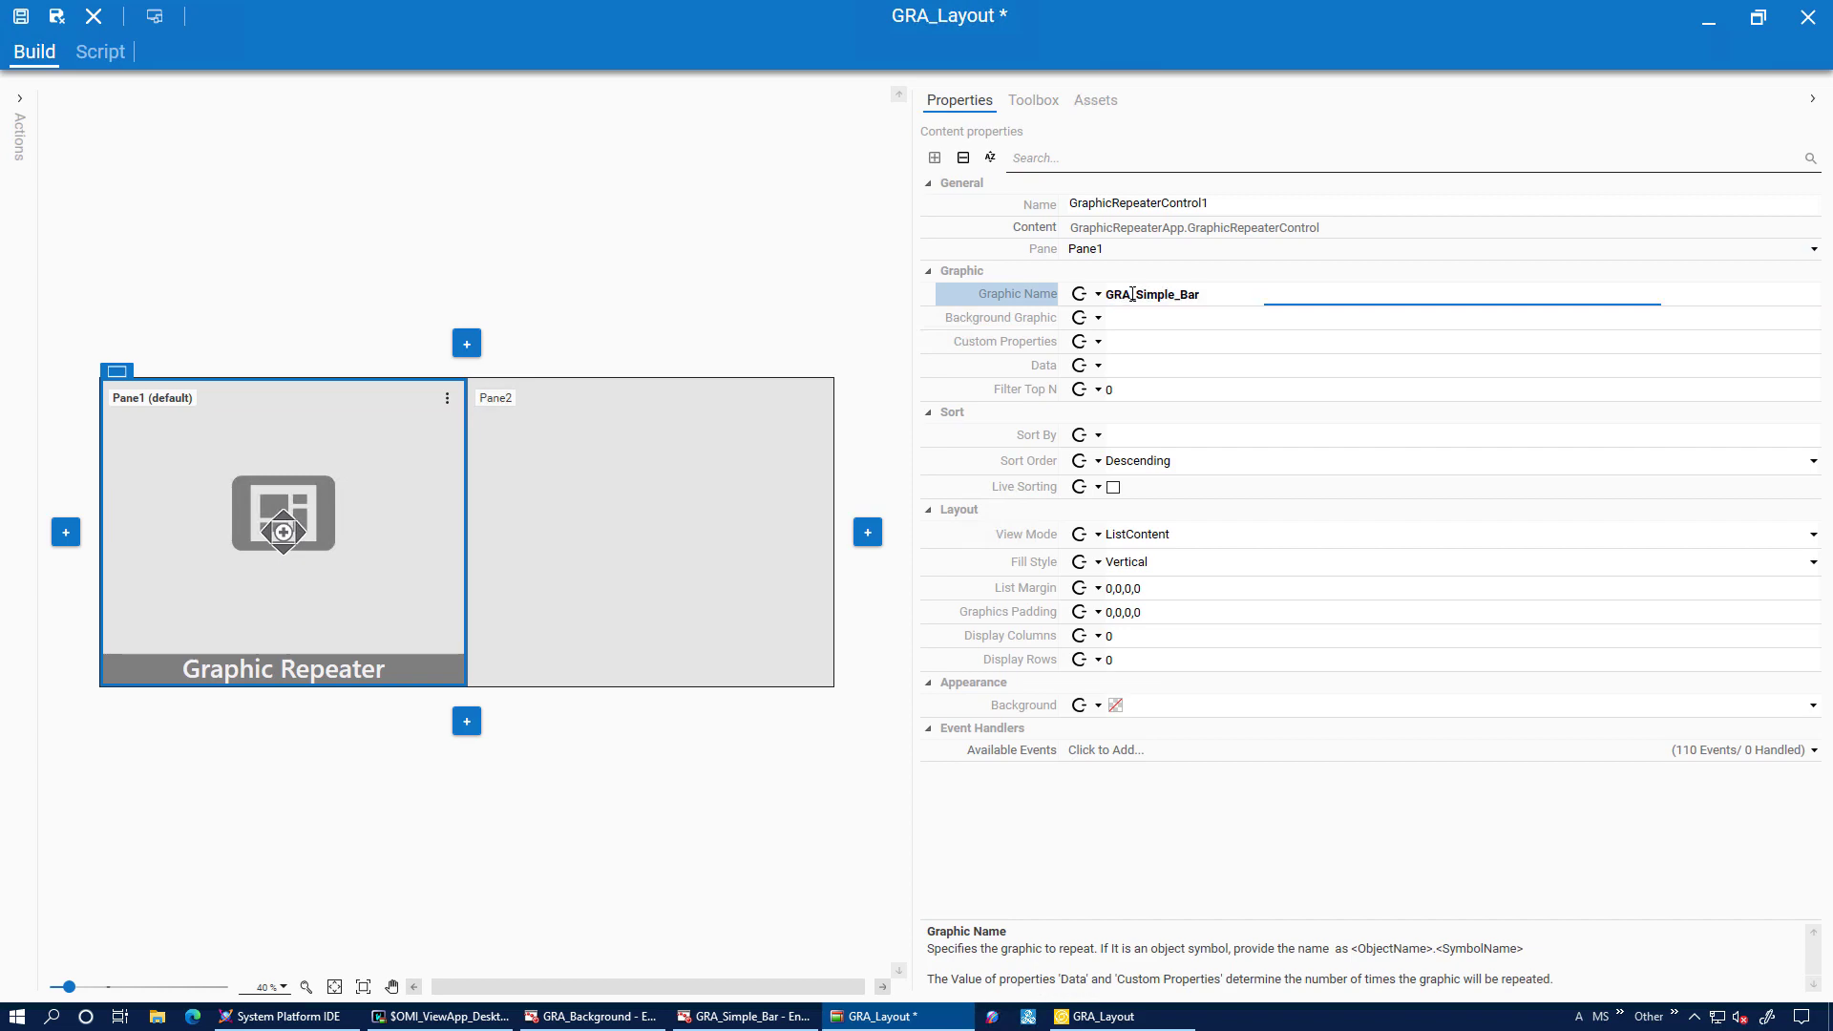
Open GRA_Simple_Bar and review its Label and Value custom properties.
{"action": "left_click", "coordinate": [745, 1016]}
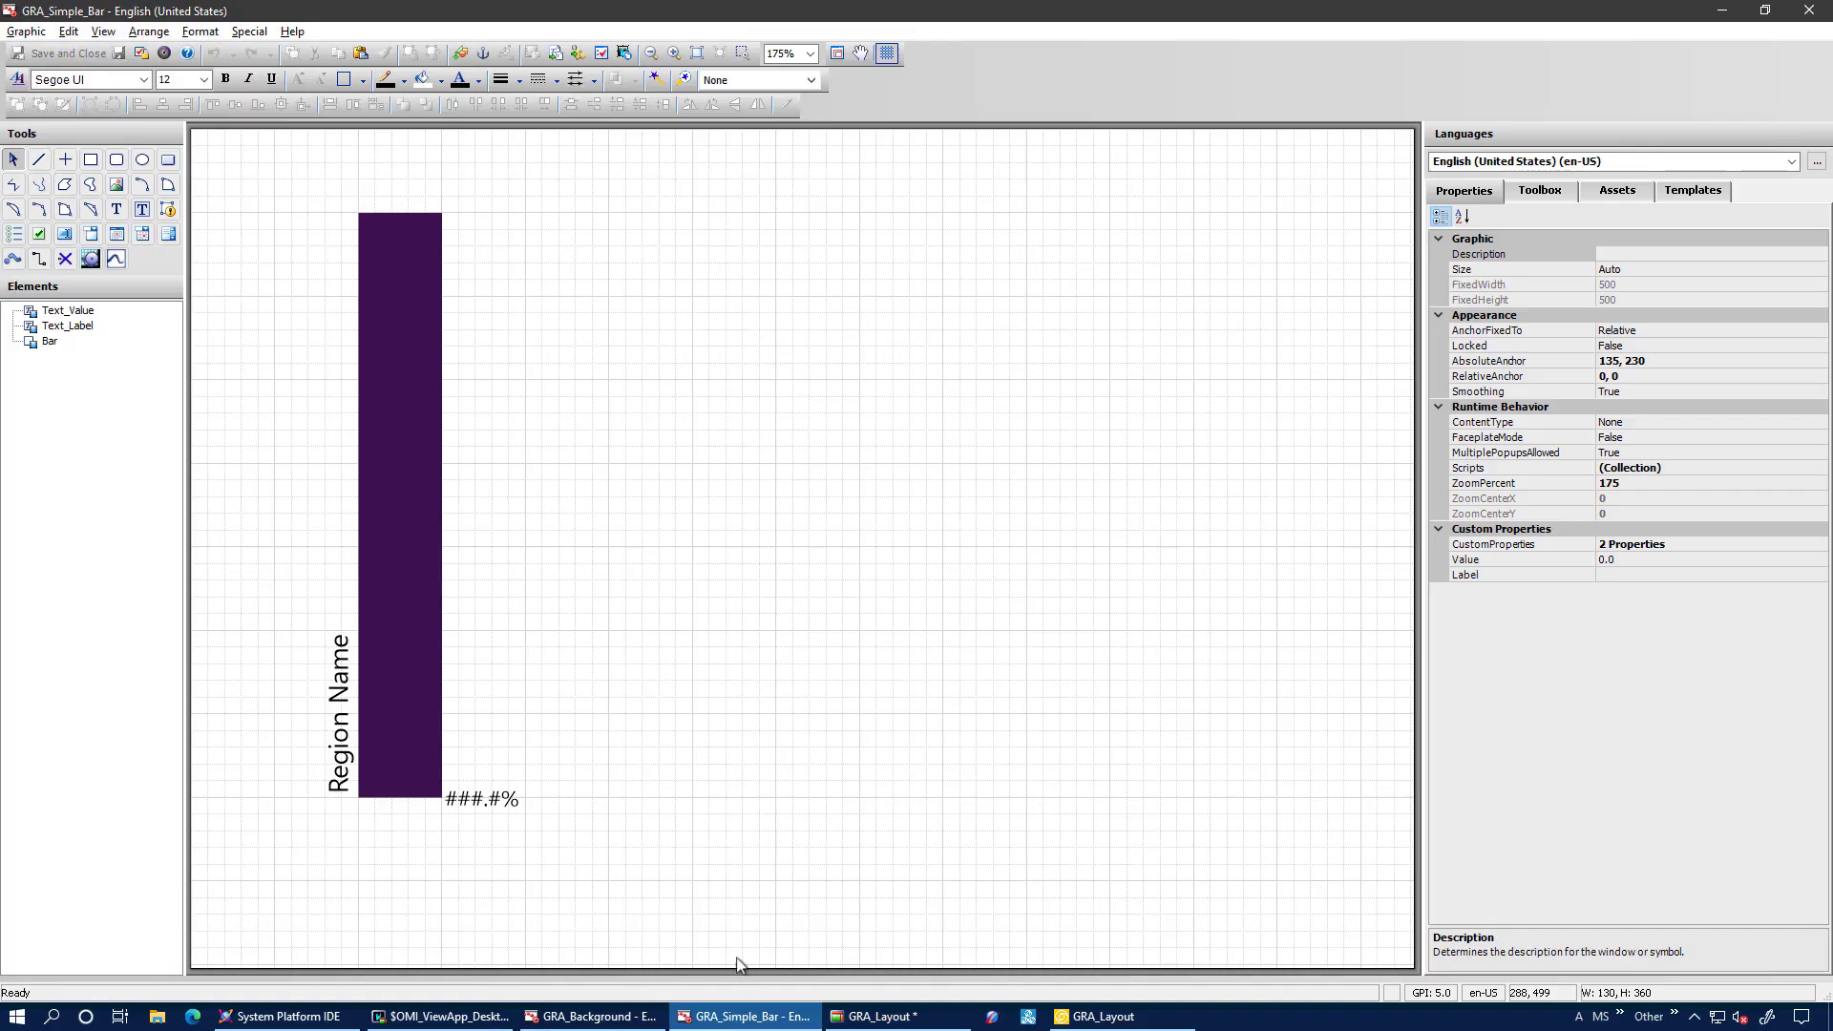
{"action": "left_click", "coordinate": [560, 392]}
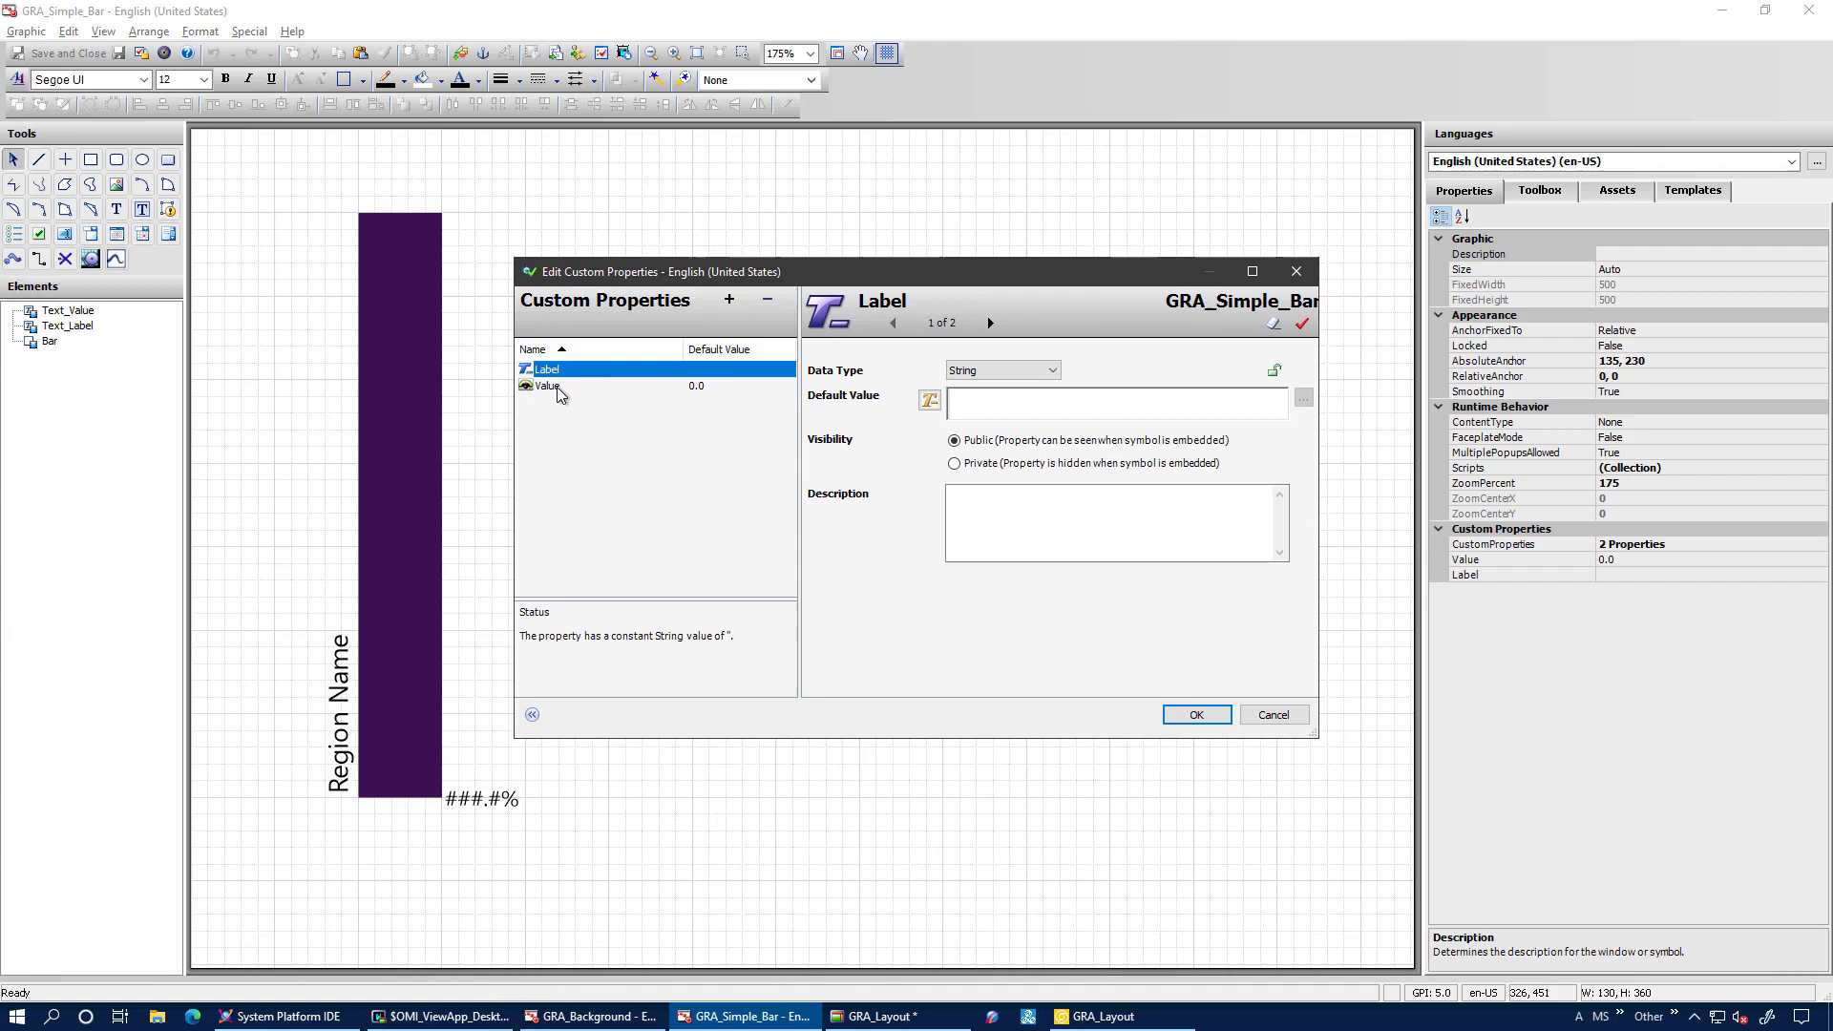
{"action": "key", "text": "Escape"}
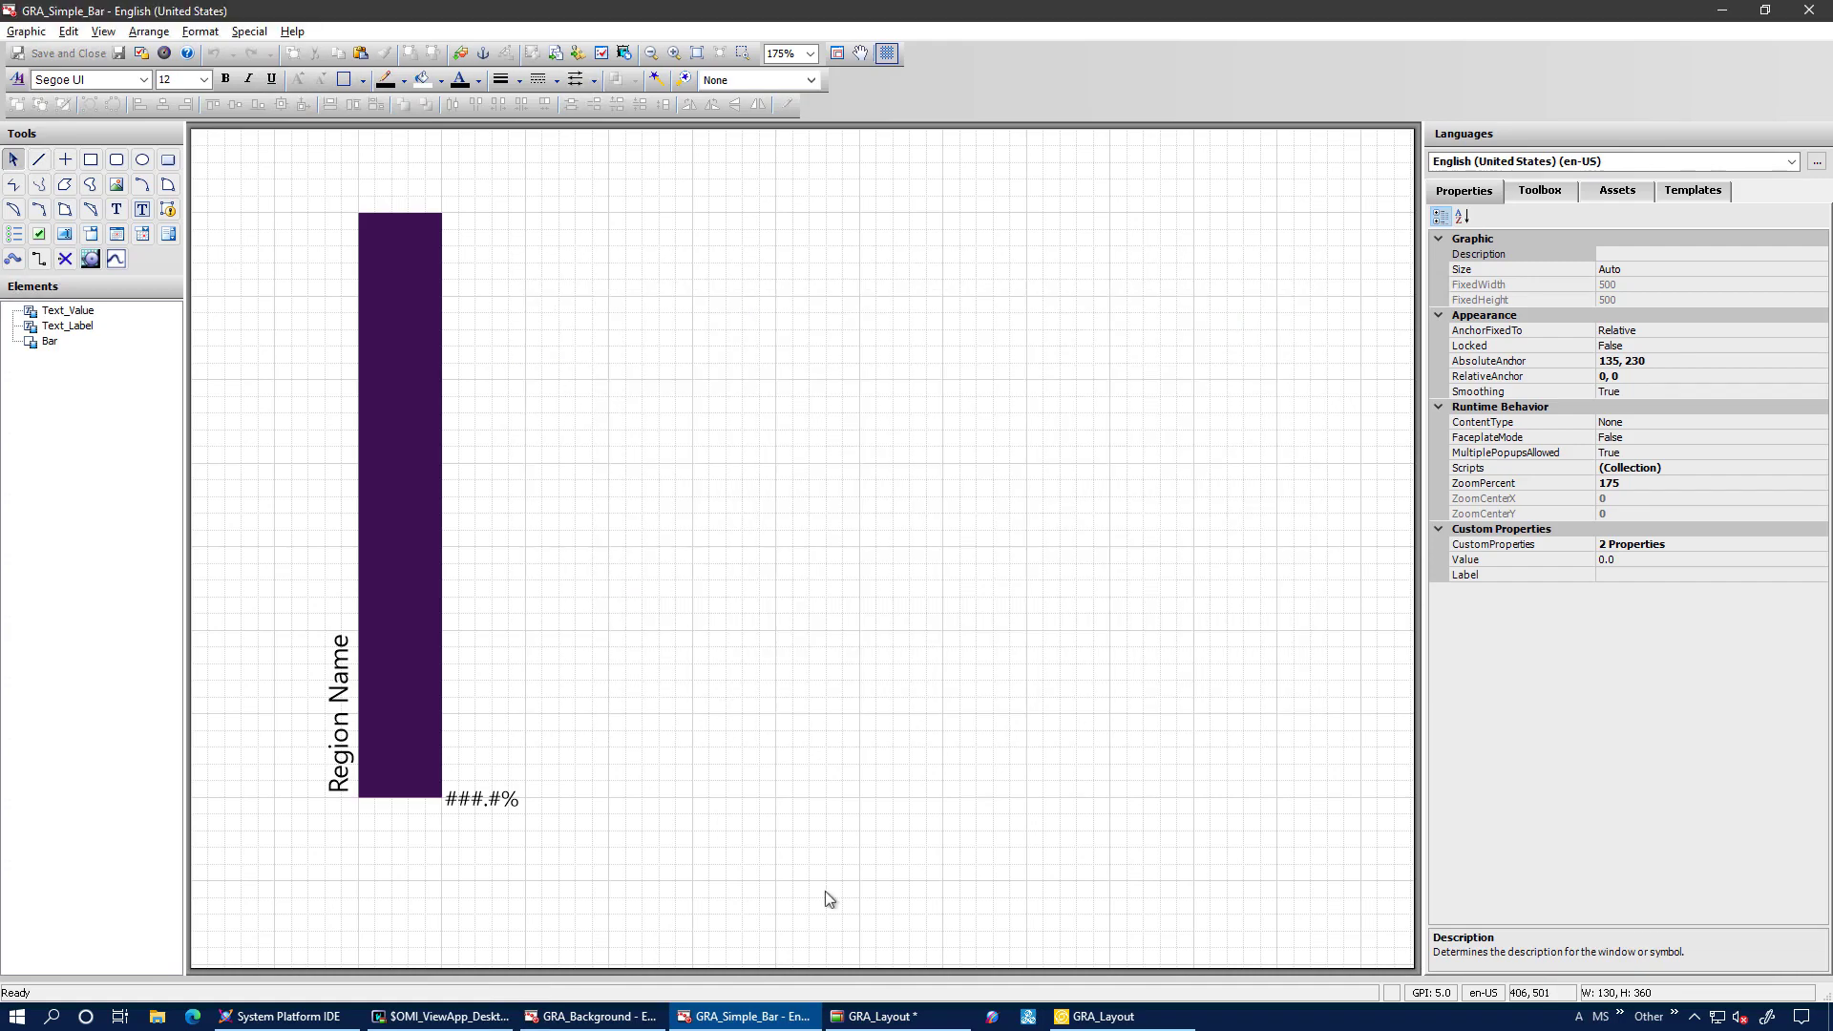
Set the repeater's Custom Properties to Label,Value and enter the region label and level Data list.
{"action": "left_click", "coordinate": [892, 1014]}
{"action": "left_click", "coordinate": [1209, 347]}
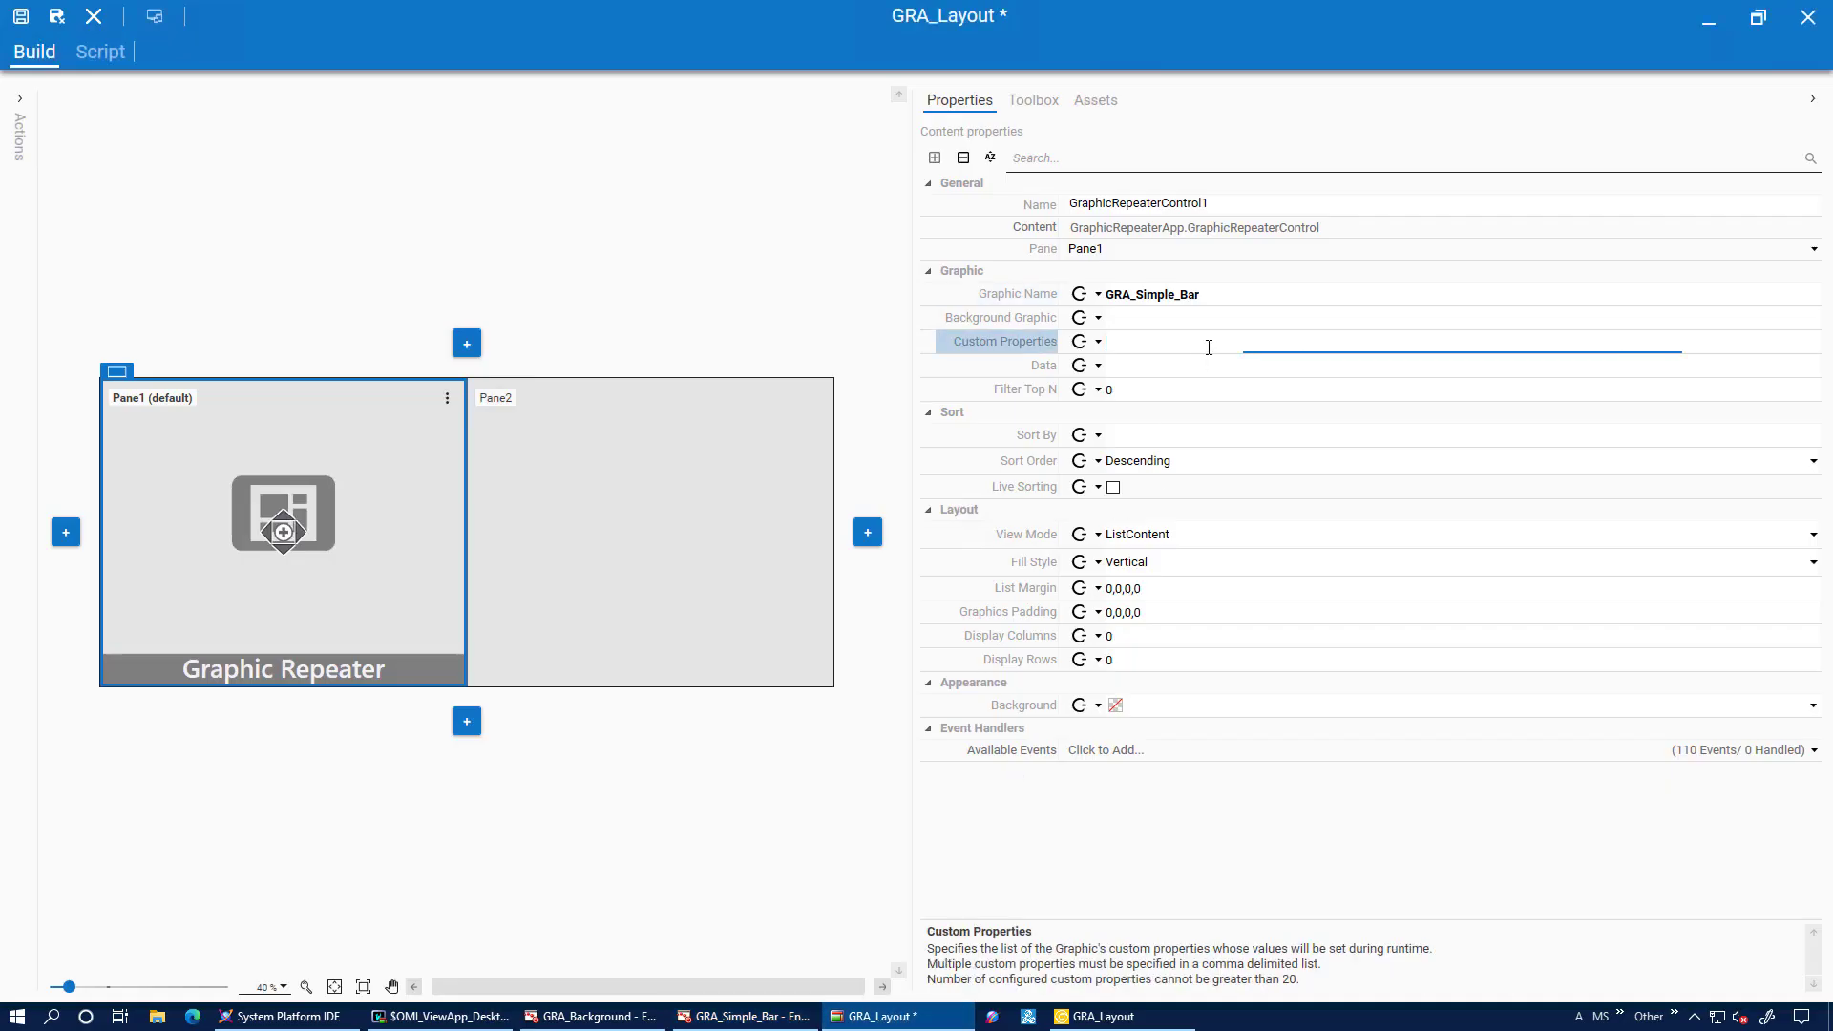
{"action": "type", "text": "Label,Value"}
{"action": "key", "text": "Return"}
{"action": "left_click", "coordinate": [1211, 368]}
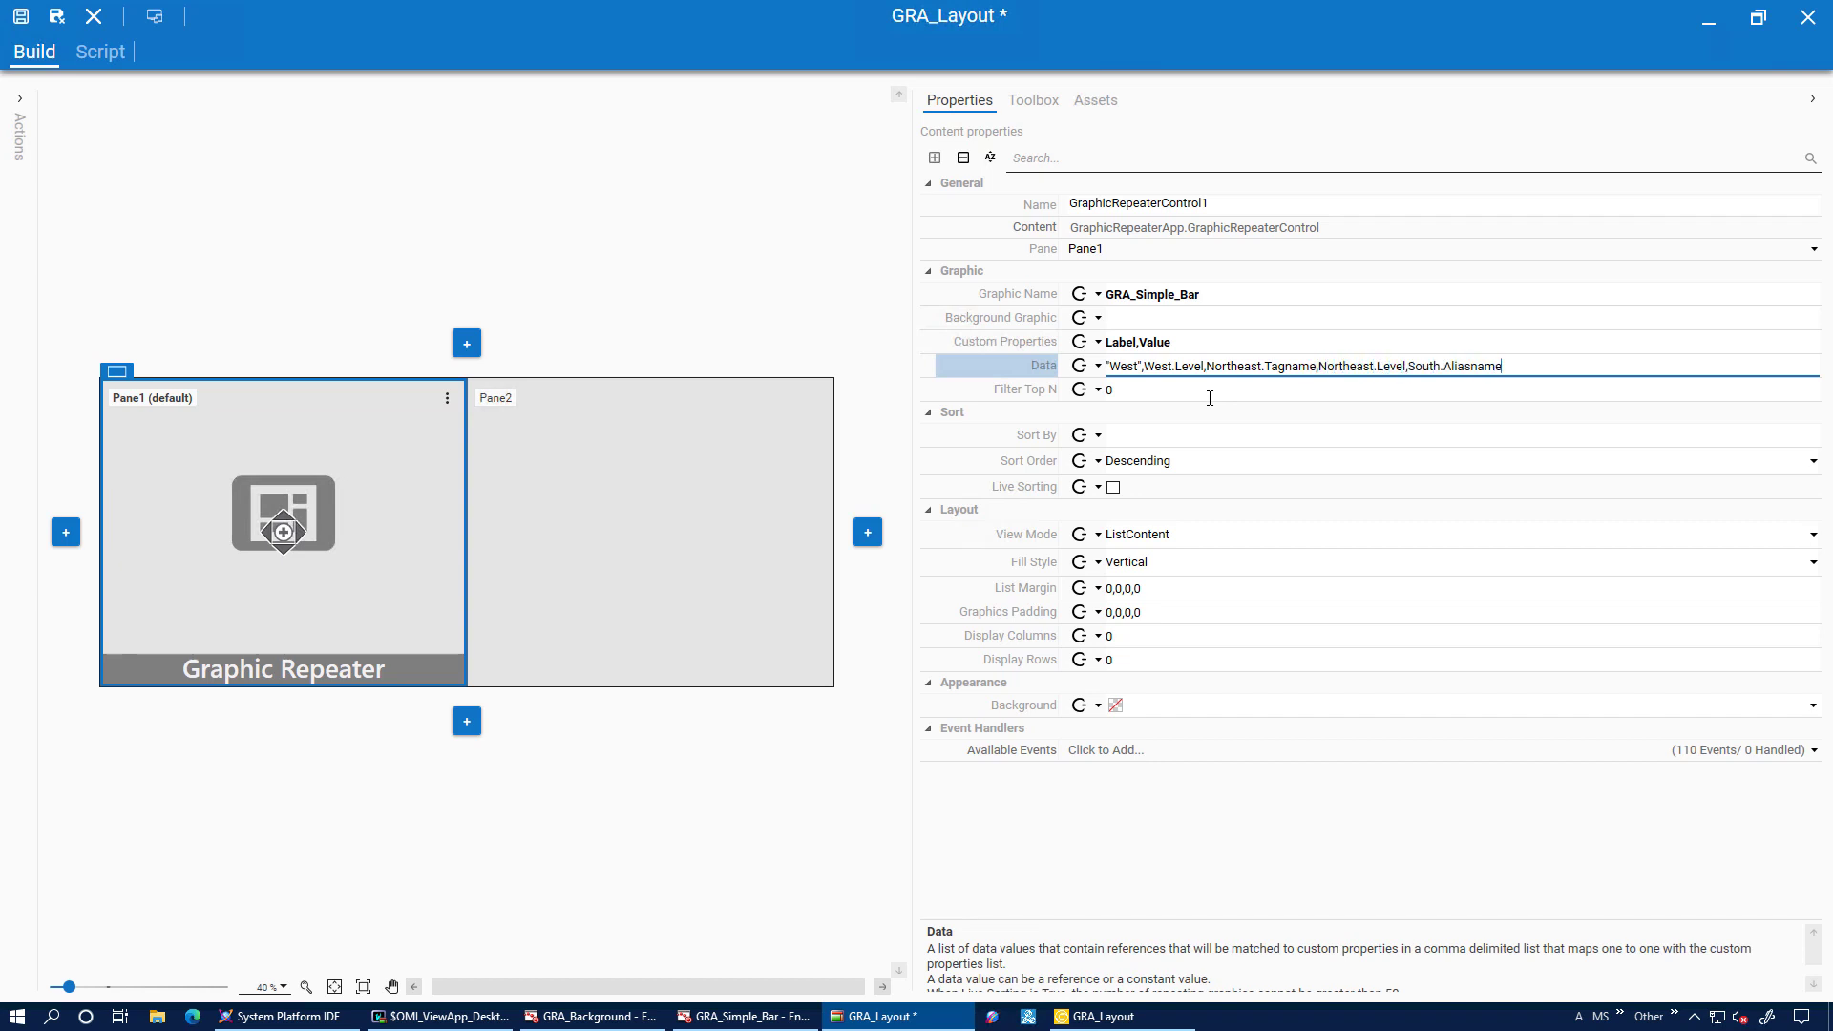
{"action": "type", "text": "dwest.ContainedName,Midwest.Level"}
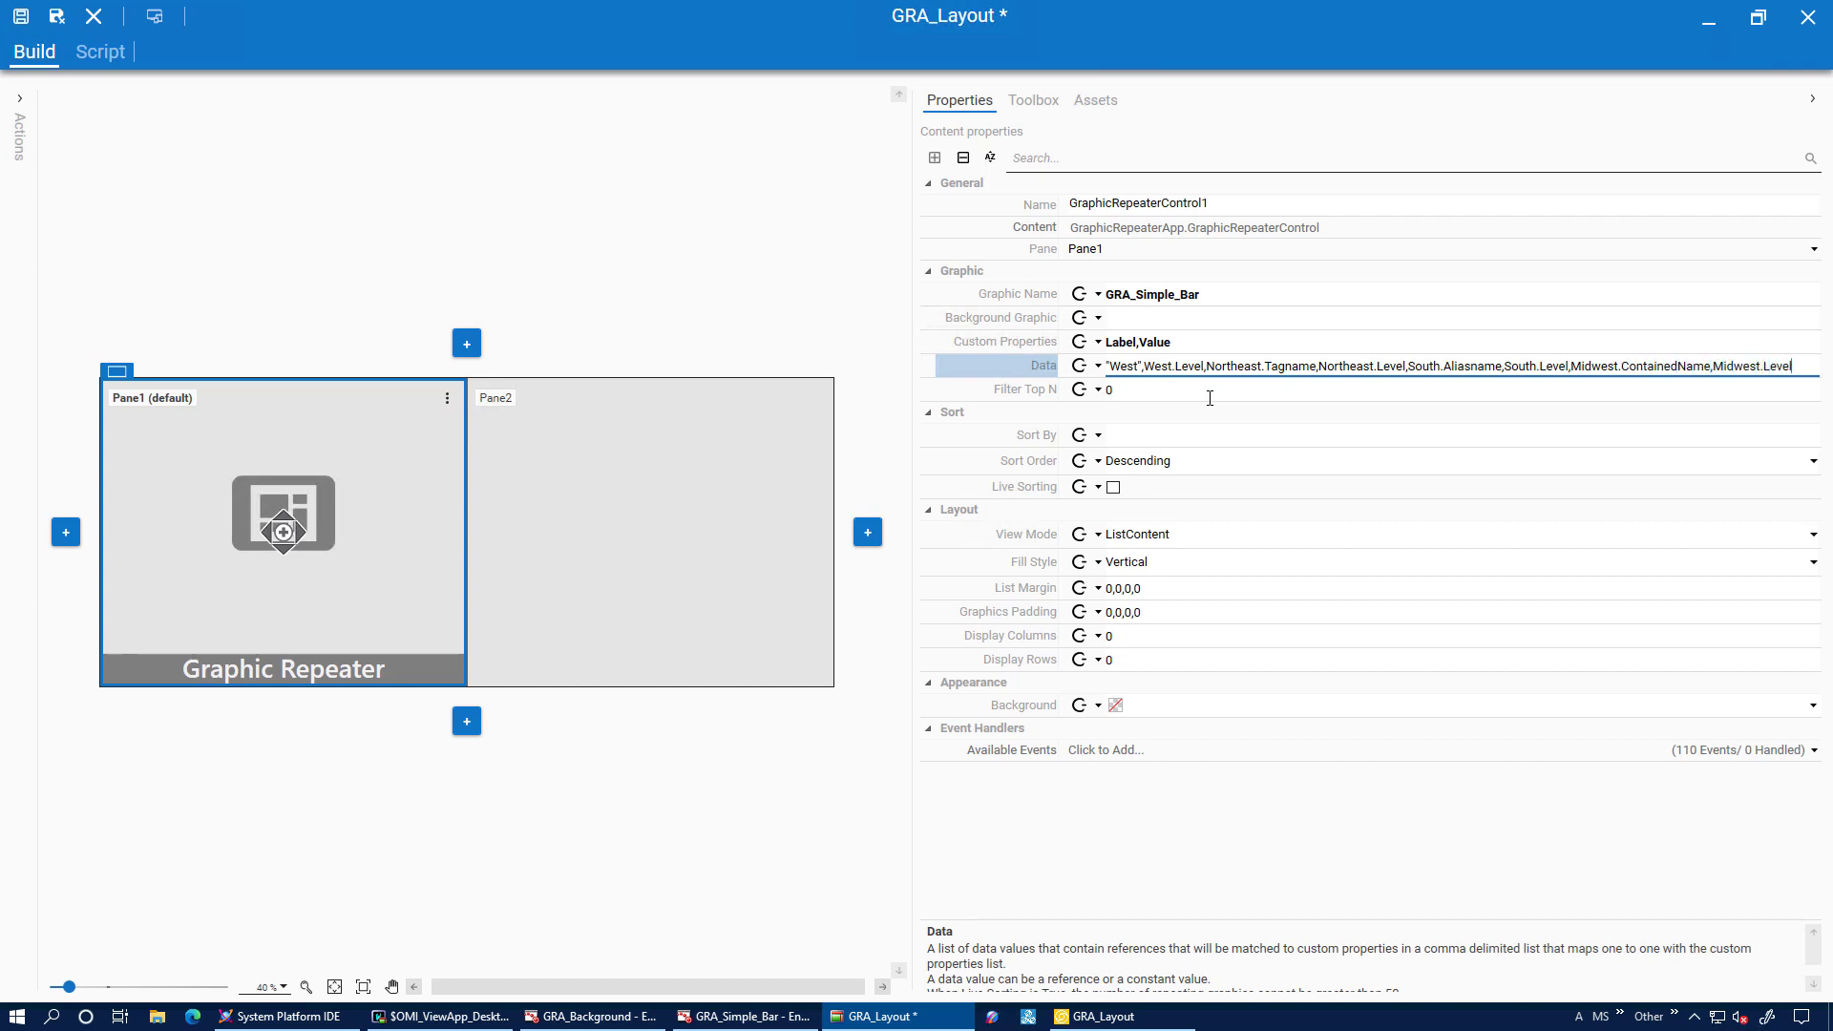
{"action": "key", "text": "Return"}
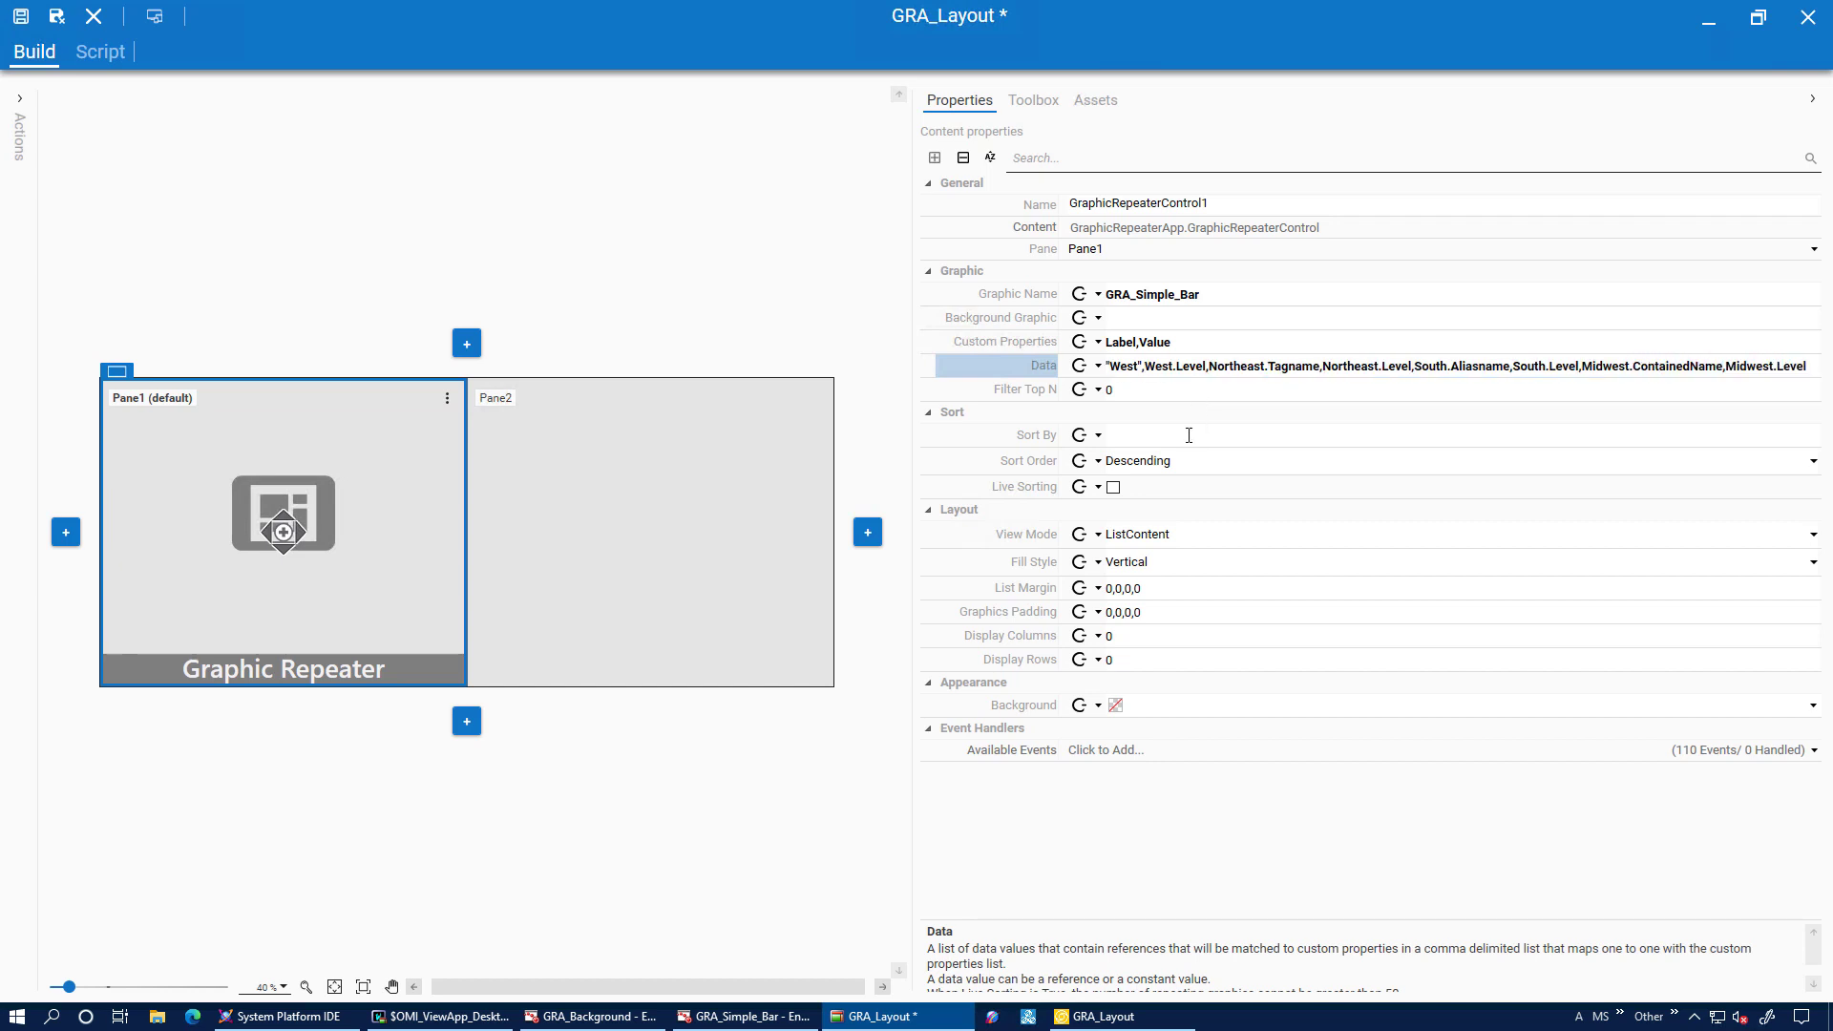
Sort by Label in Ascending order, fill Horizontal, and save the layout.
{"action": "left_click", "coordinate": [1189, 436]}
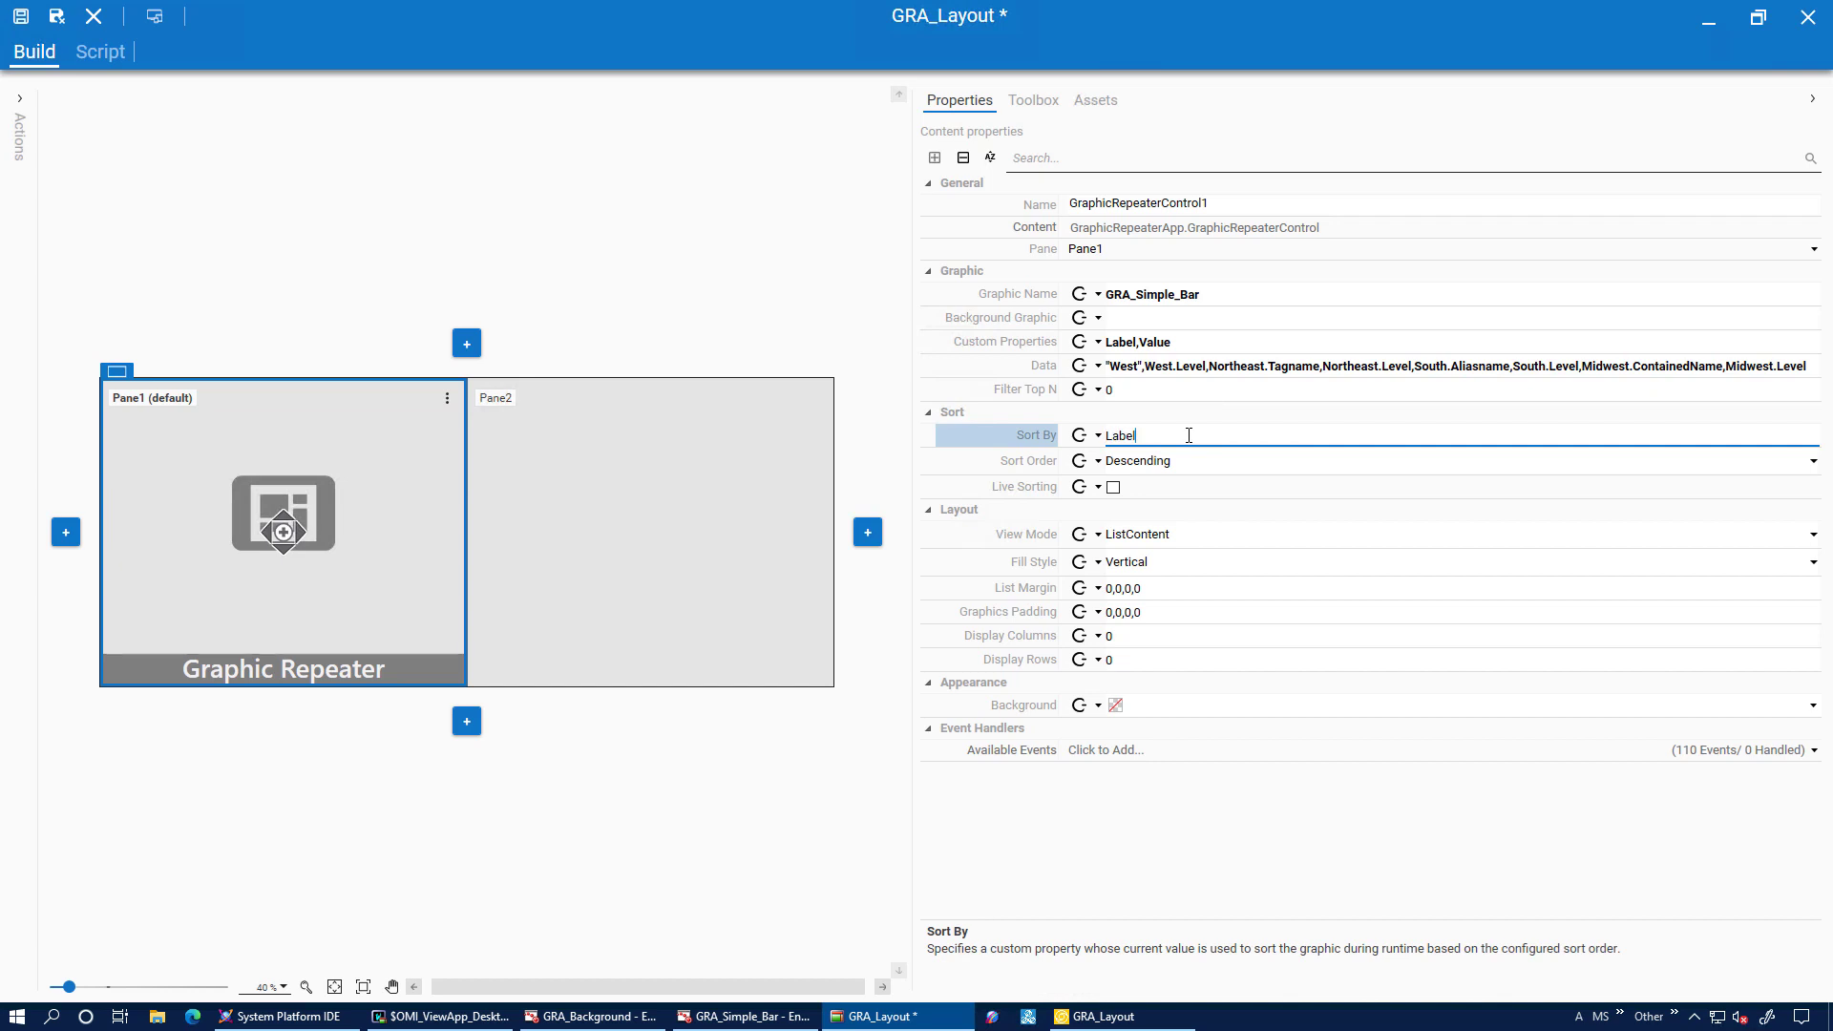
{"action": "type", "text": "Label"}
{"action": "key", "text": "Return"}
{"action": "left_click", "coordinate": [1191, 463]}
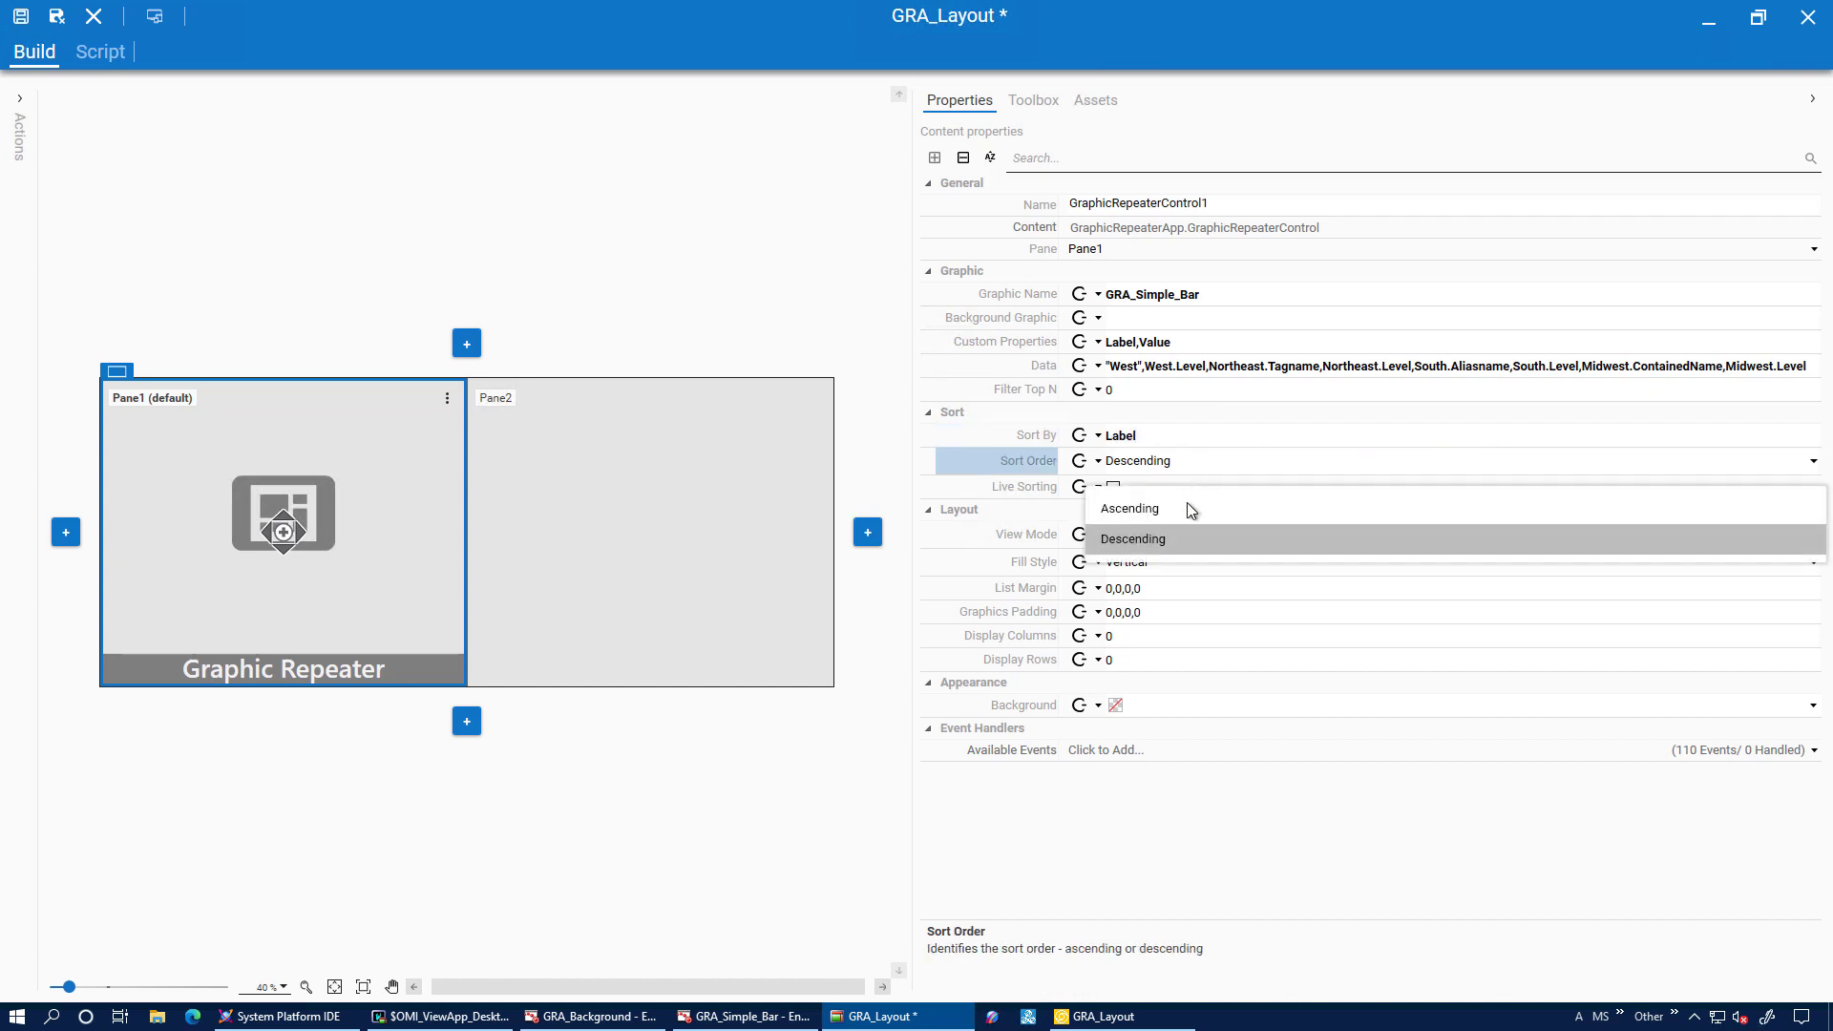
{"action": "left_click", "coordinate": [1188, 507]}
{"action": "left_click", "coordinate": [1190, 562]}
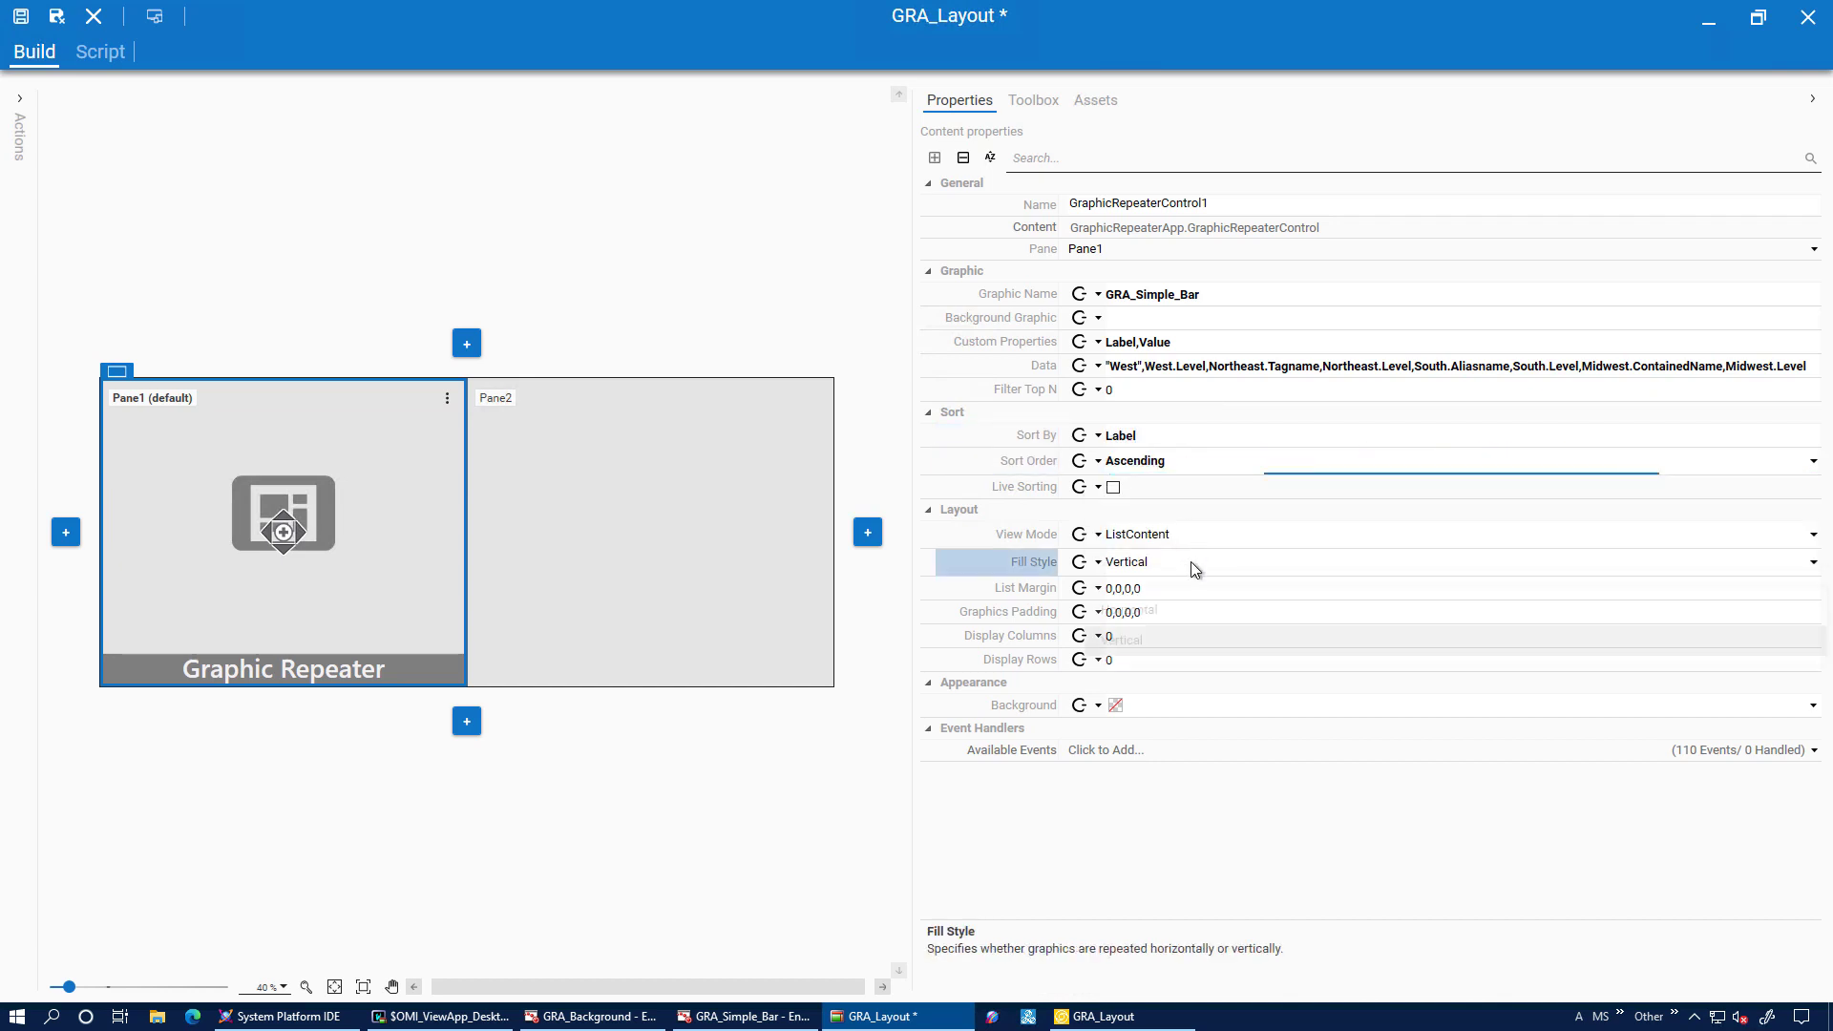
{"action": "left_click", "coordinate": [1182, 605]}
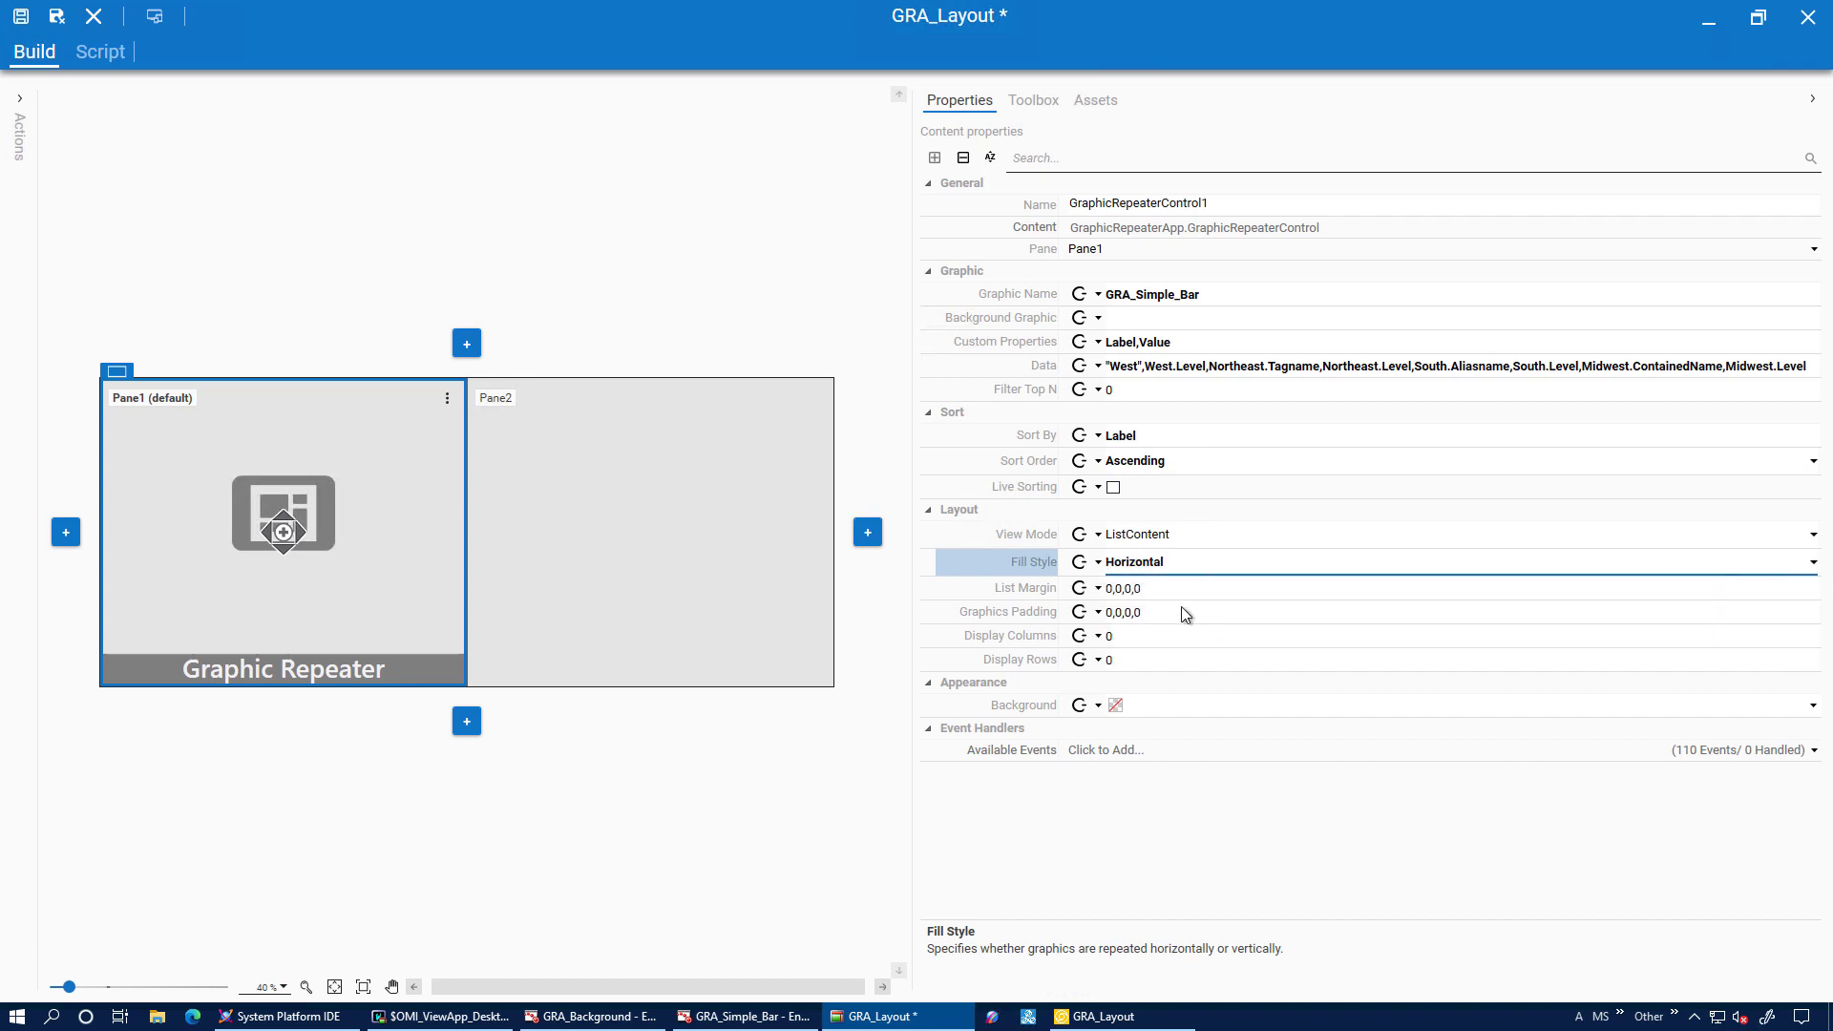
{"action": "left_click", "coordinate": [26, 19]}
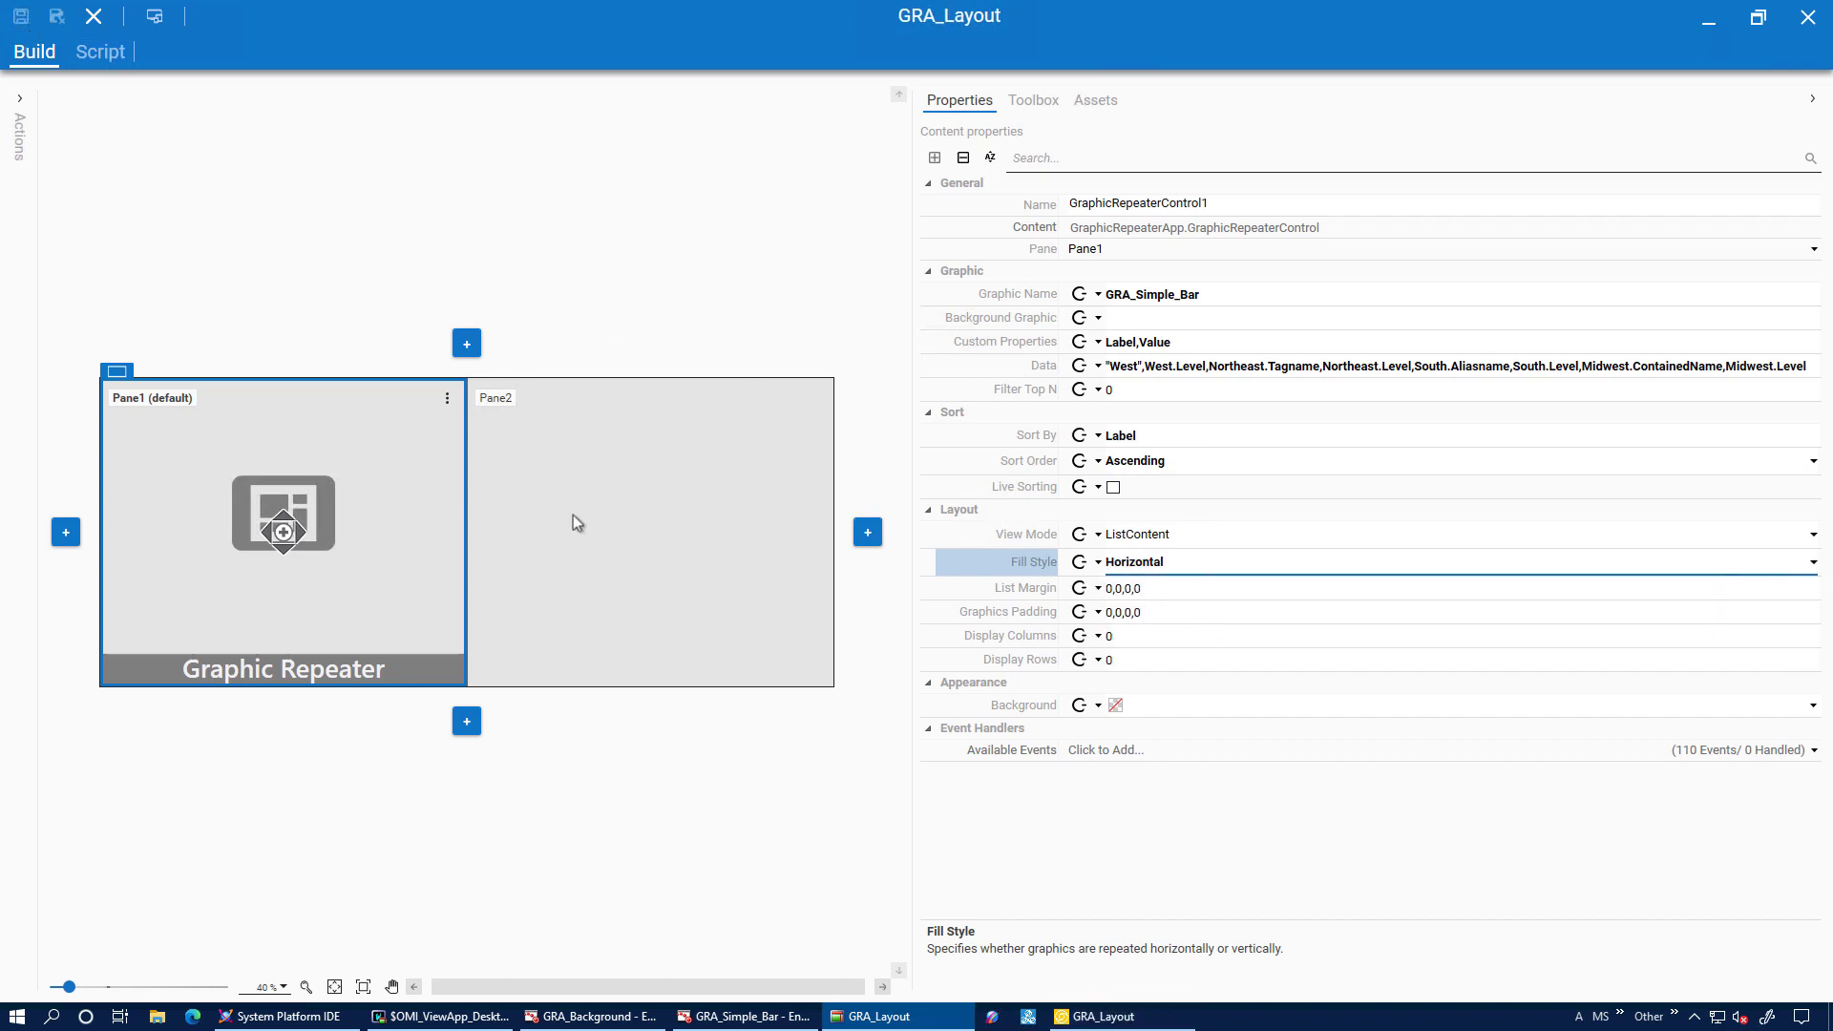
{"action": "left_click", "coordinate": [1098, 1016]}
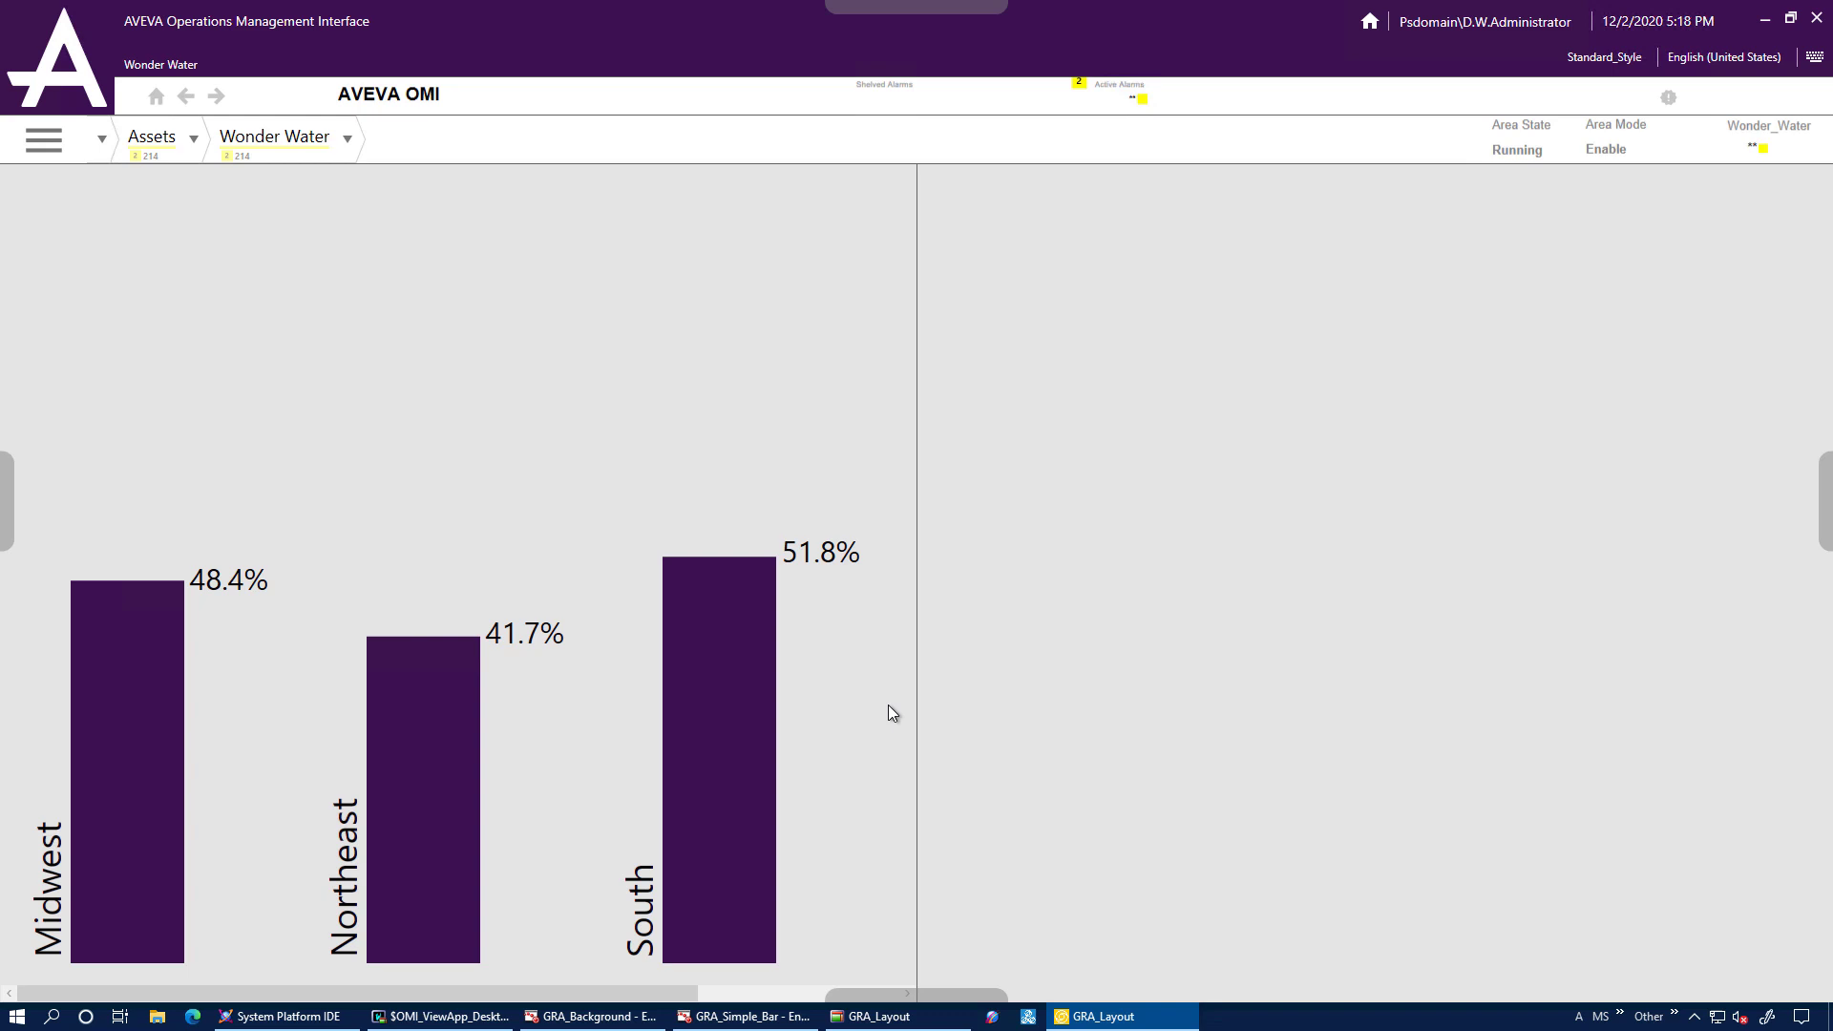
{"action": "scroll", "coordinate": [576, 468], "scroll_direction": "right", "scroll_amount": 2}
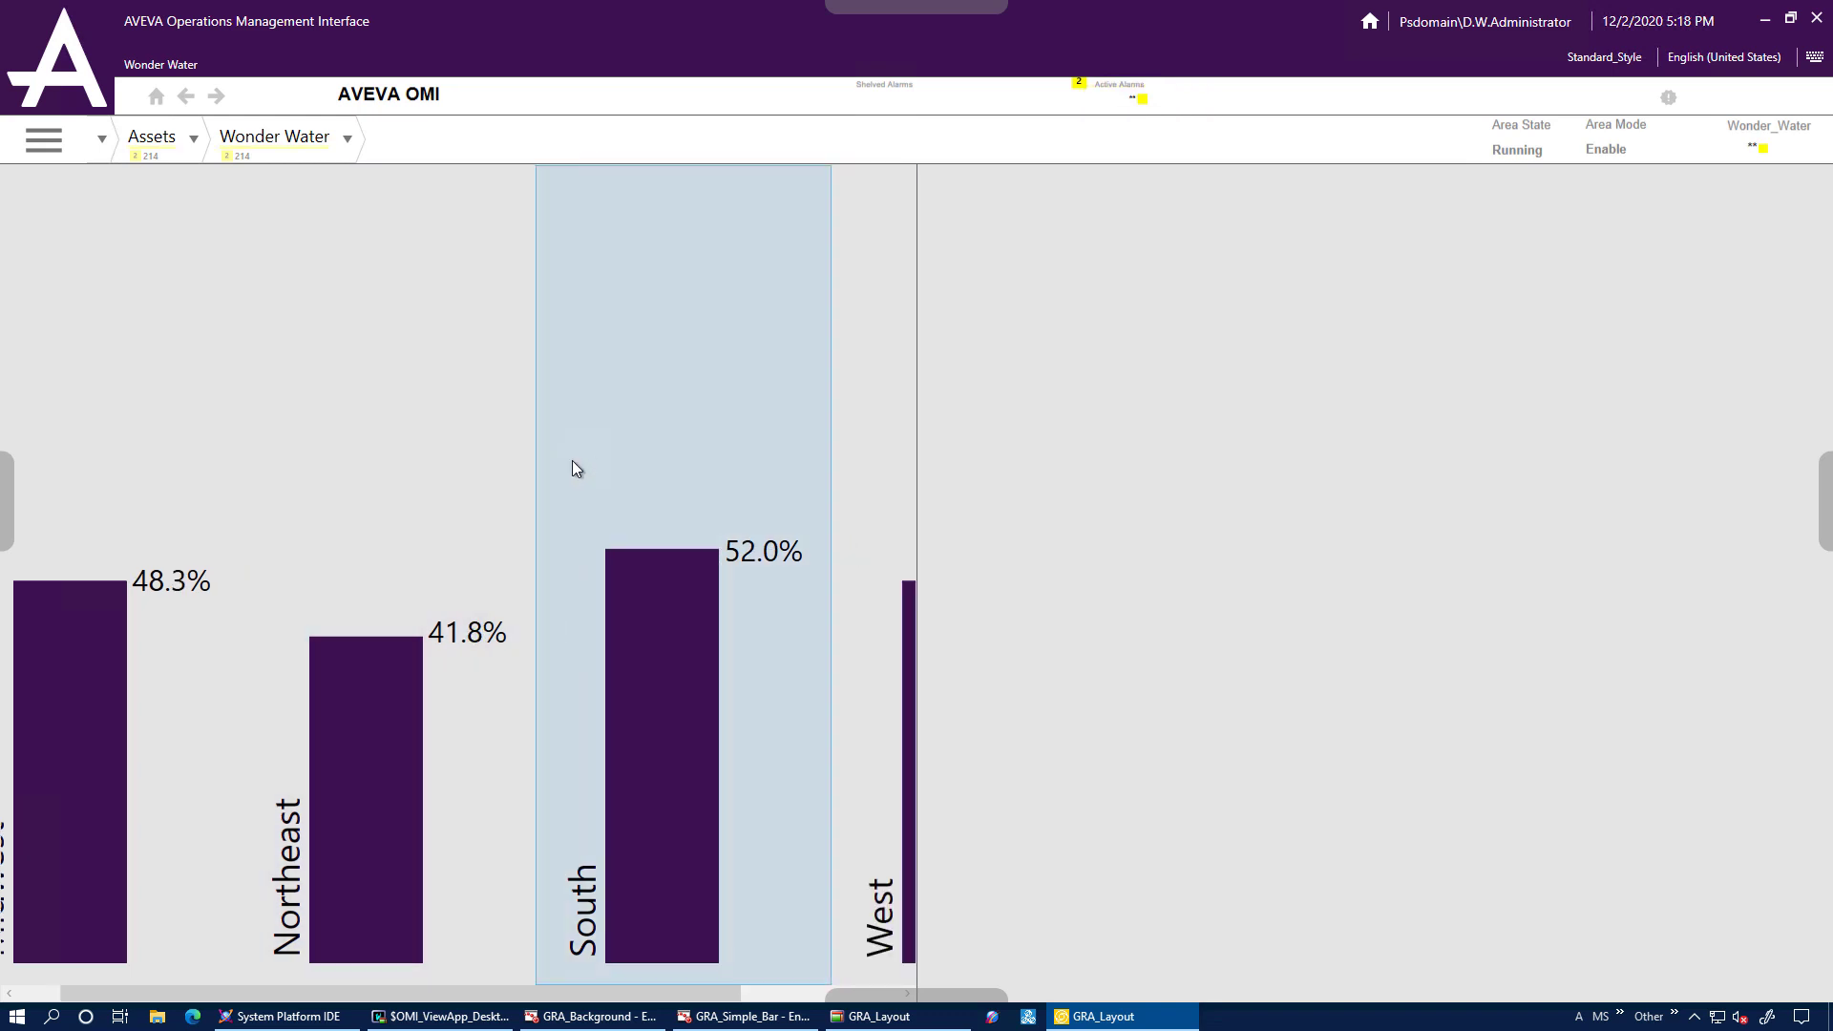
{"action": "scroll", "coordinate": [571, 460], "scroll_direction": "right", "scroll_amount": 6}
{"action": "scroll", "coordinate": [571, 467], "scroll_direction": "left", "scroll_amount": 5}
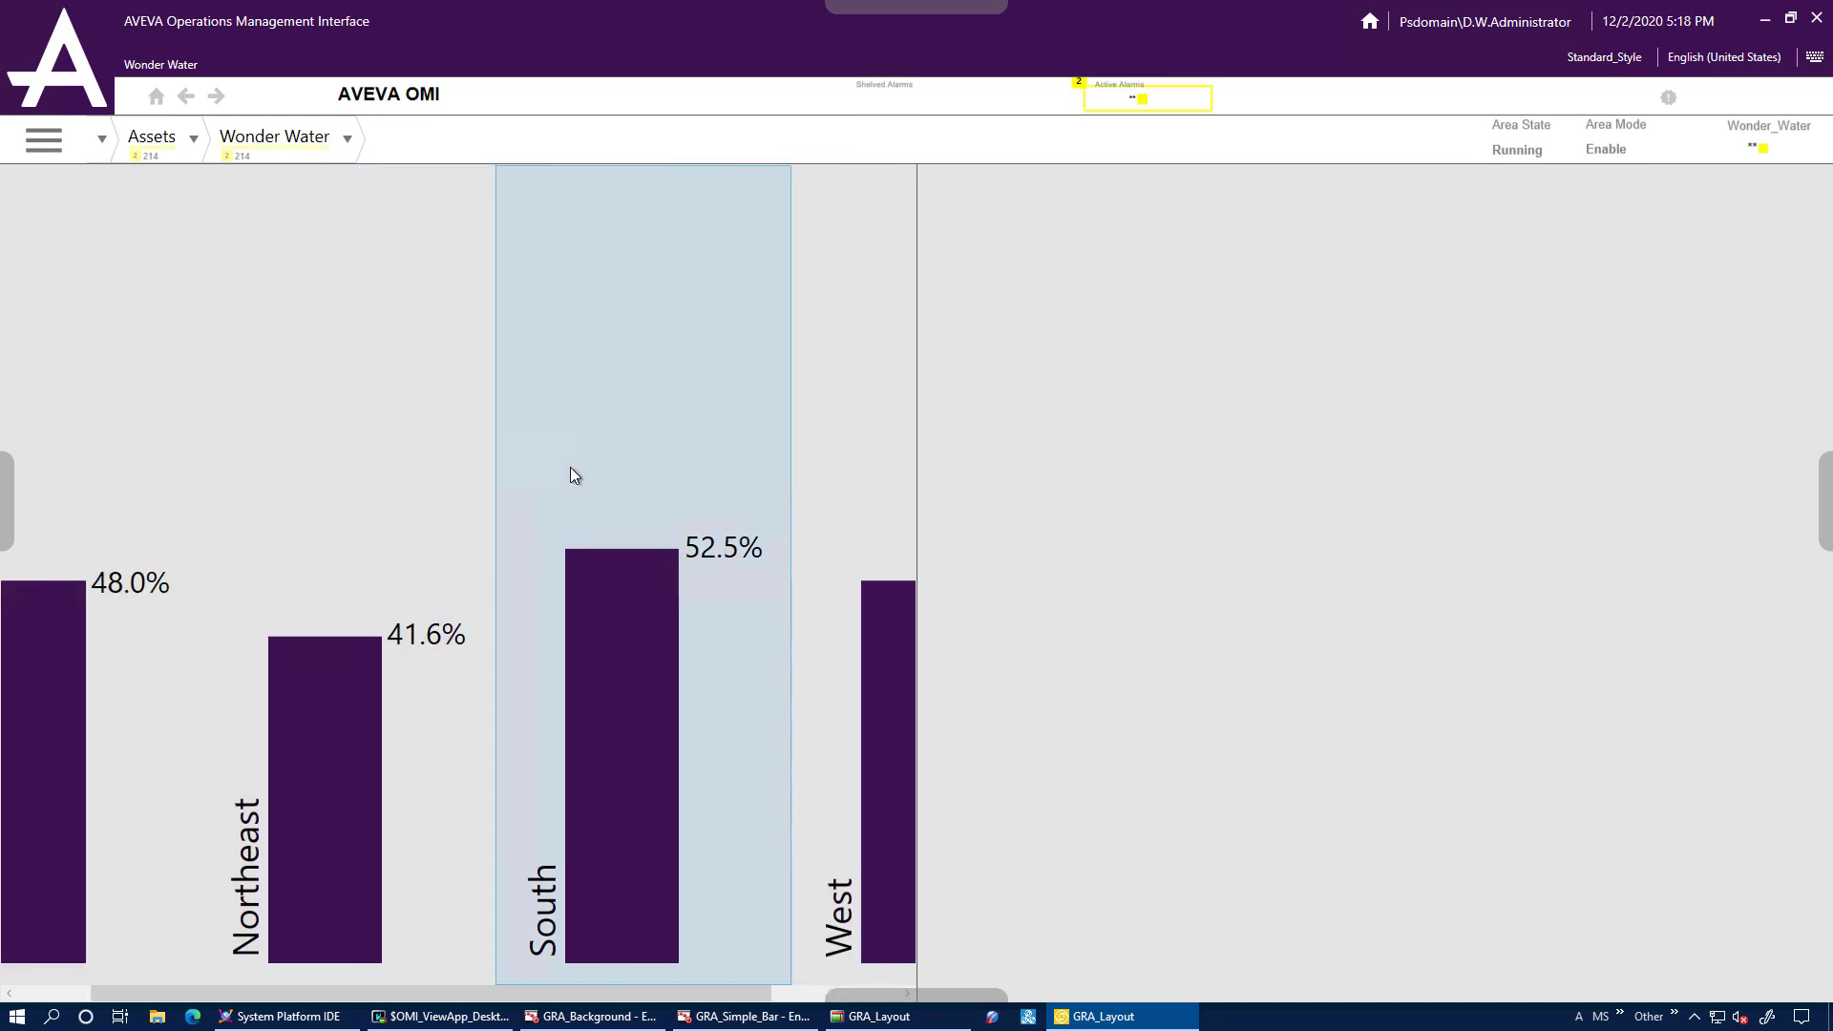
{"action": "scroll", "coordinate": [570, 467], "scroll_direction": "left", "scroll_amount": 3}
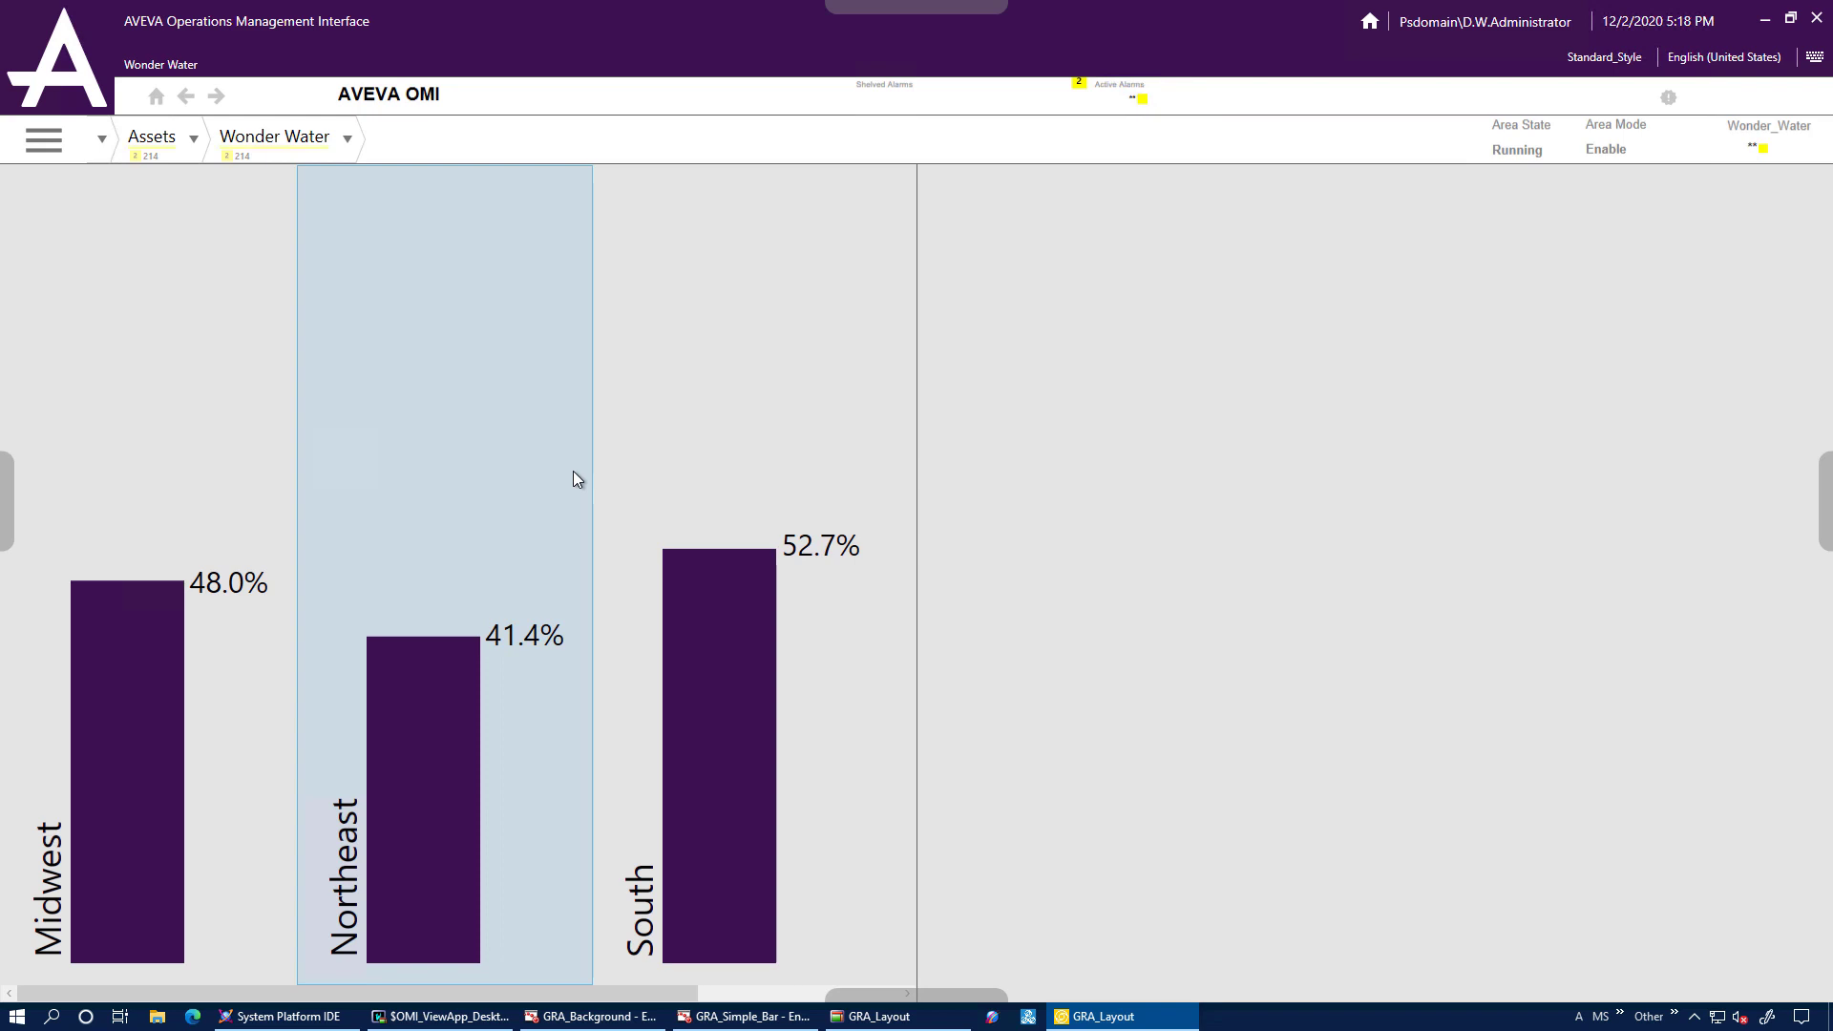
Set the repeater's background graphic to GRA_Background and preview that graphic.
{"action": "left_click", "coordinate": [898, 1016]}
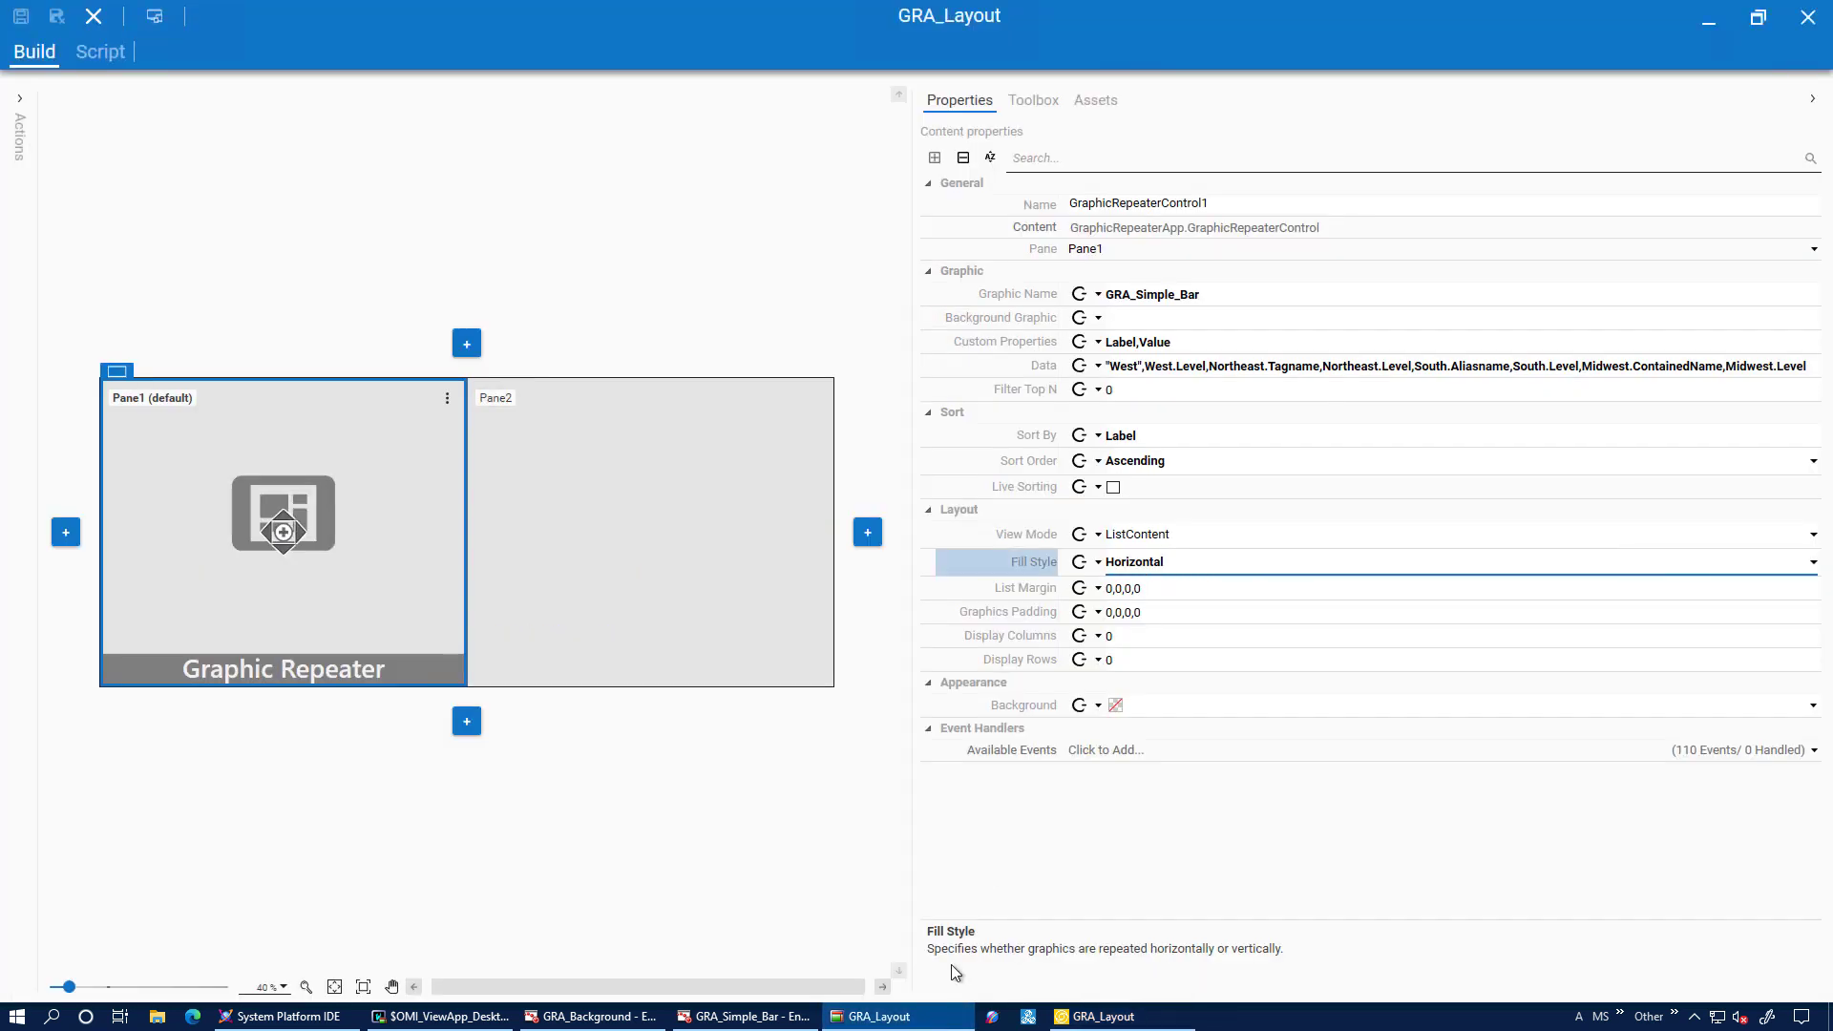
{"action": "left_click", "coordinate": [1183, 317]}
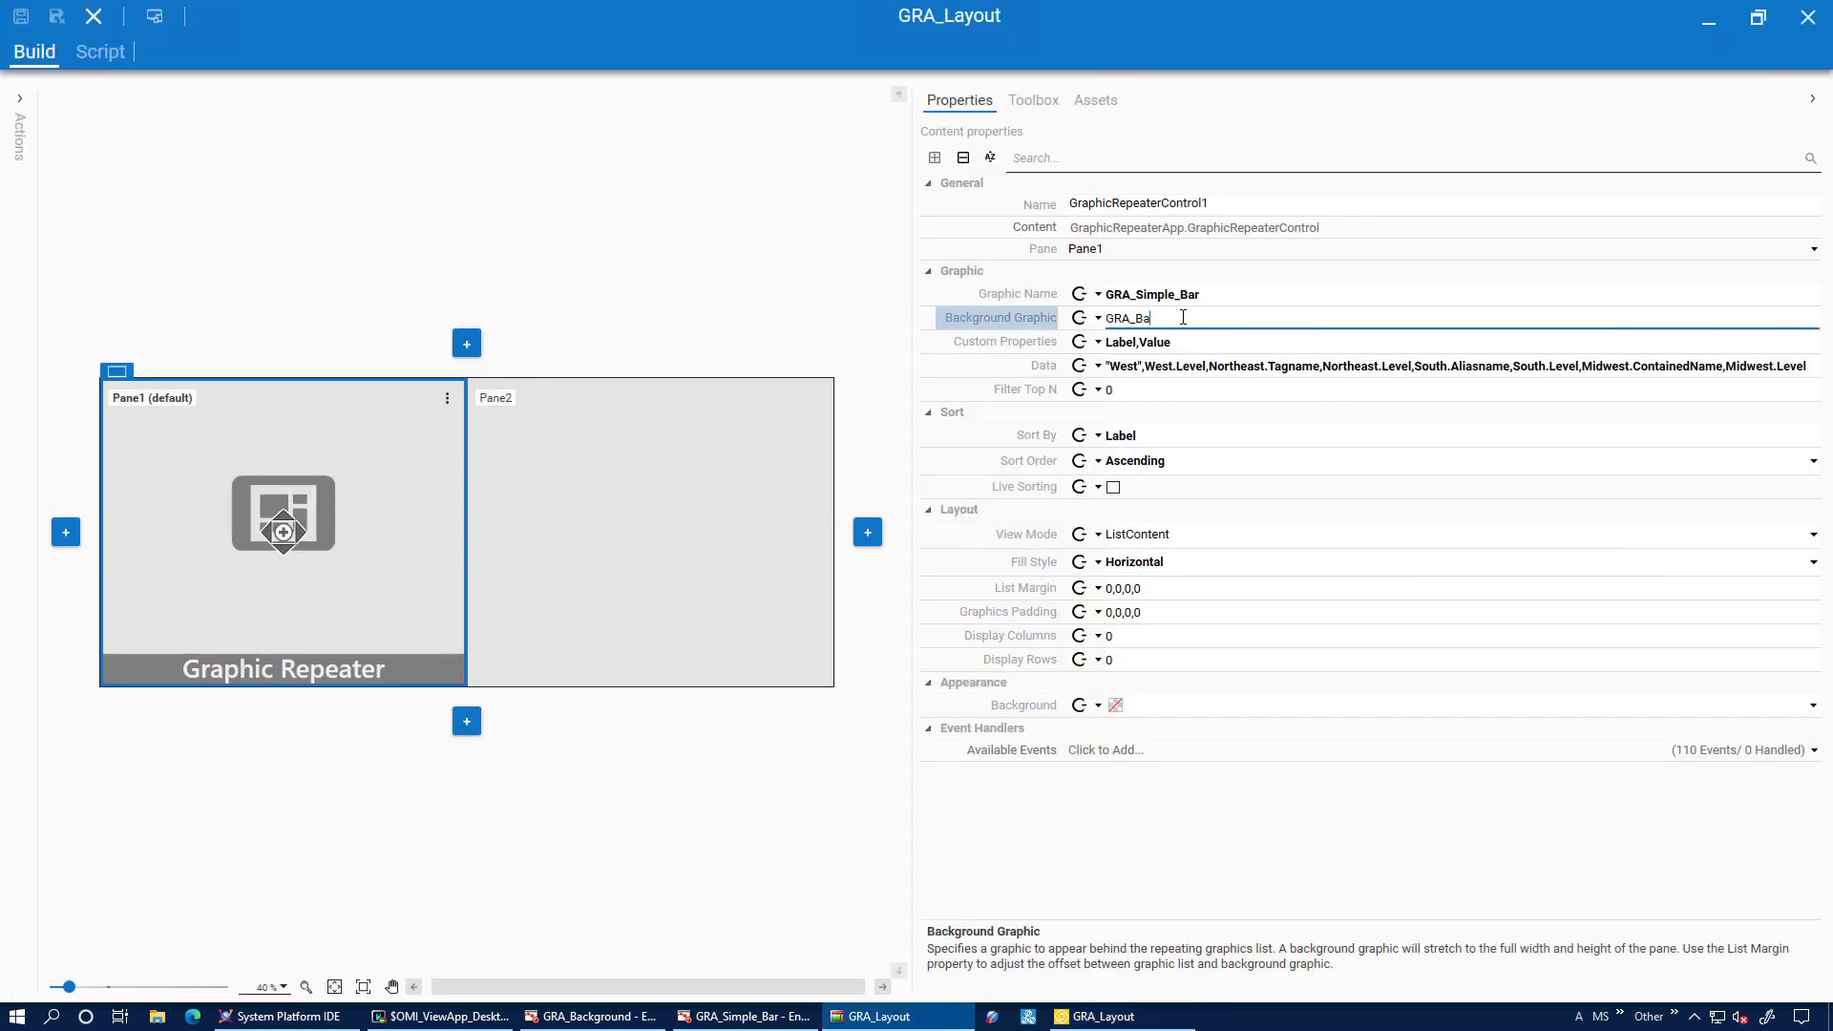
{"action": "type", "text": "GRA_Background"}
{"action": "key", "text": "Return"}
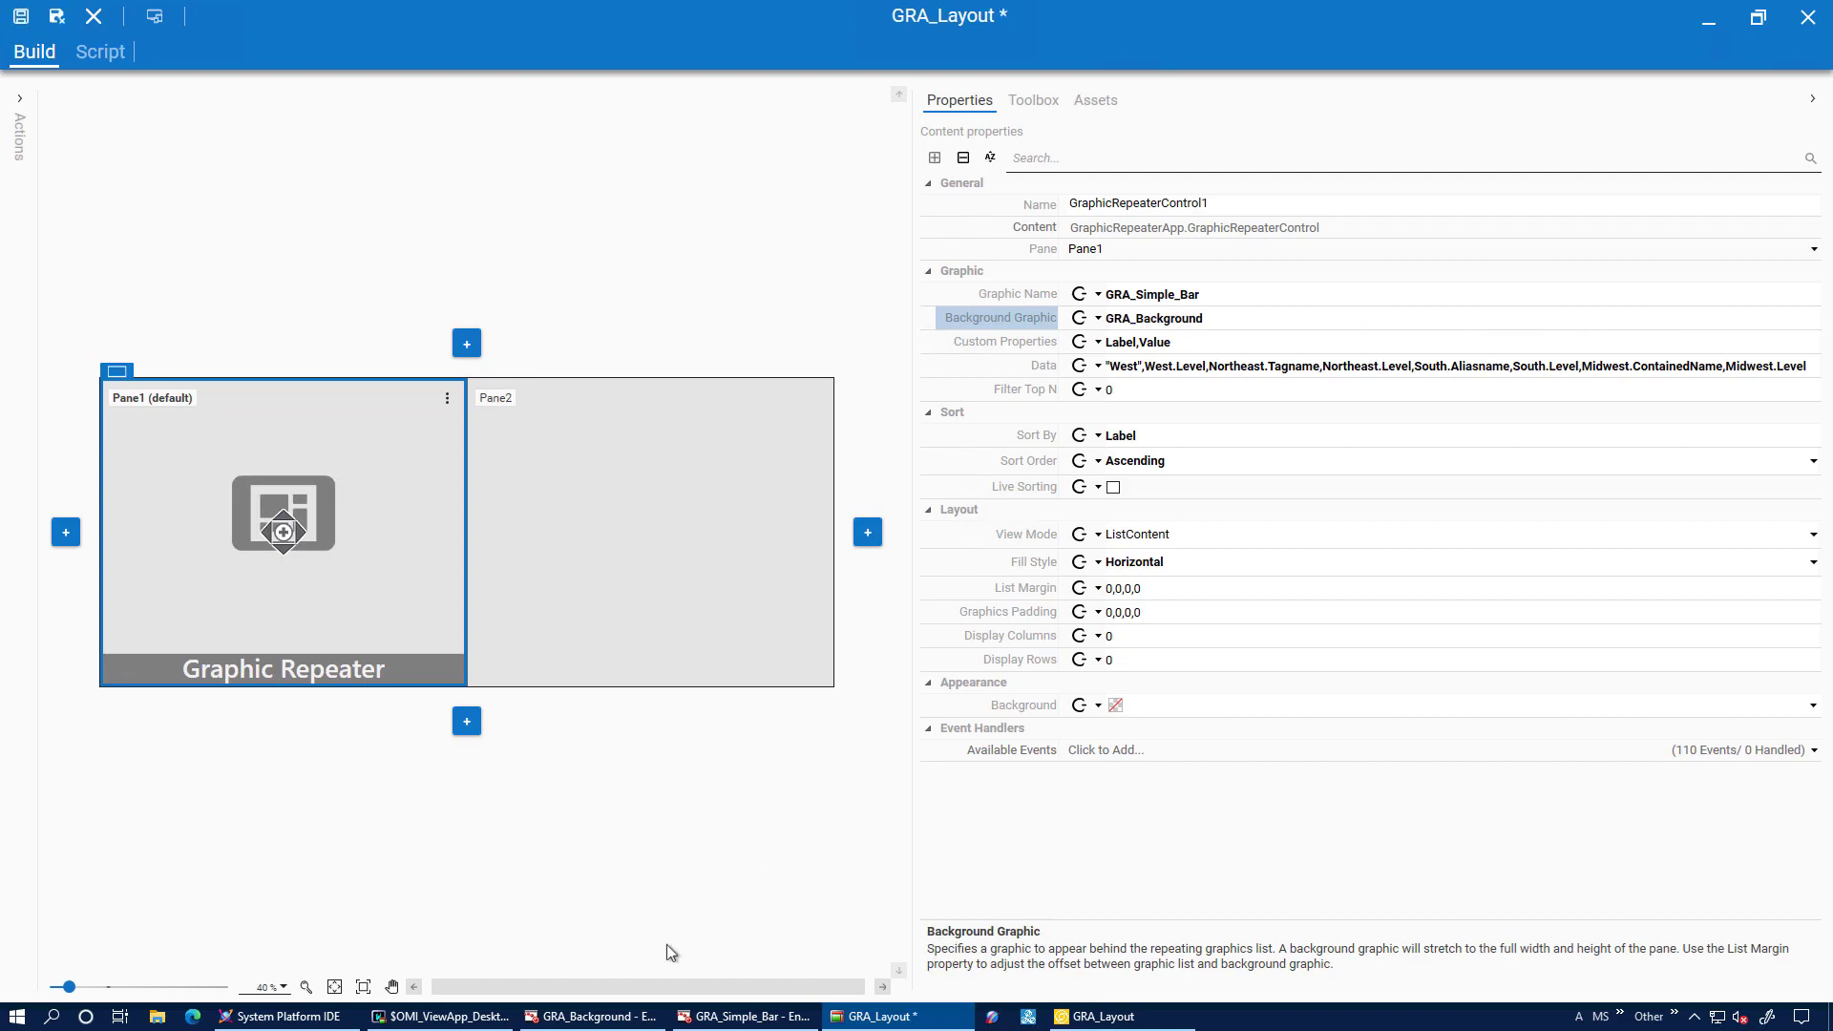
{"action": "left_click", "coordinate": [616, 1016]}
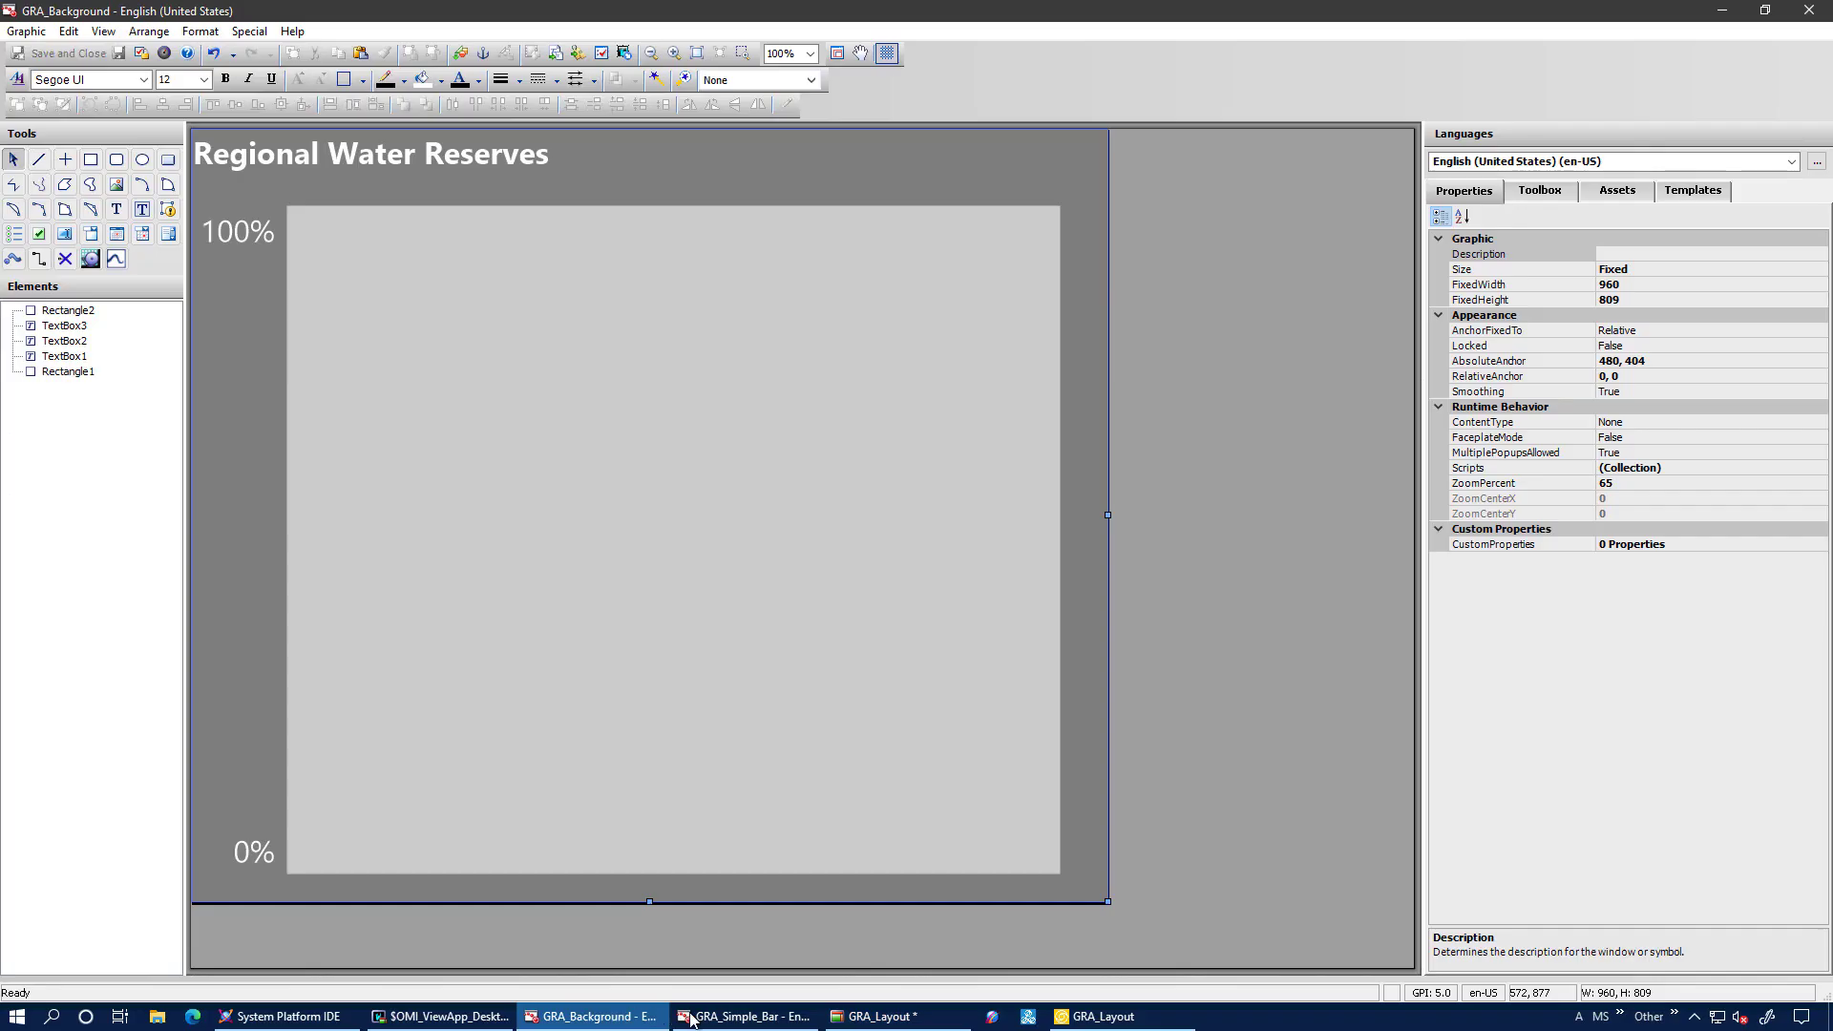
{"action": "left_click", "coordinate": [874, 1016]}
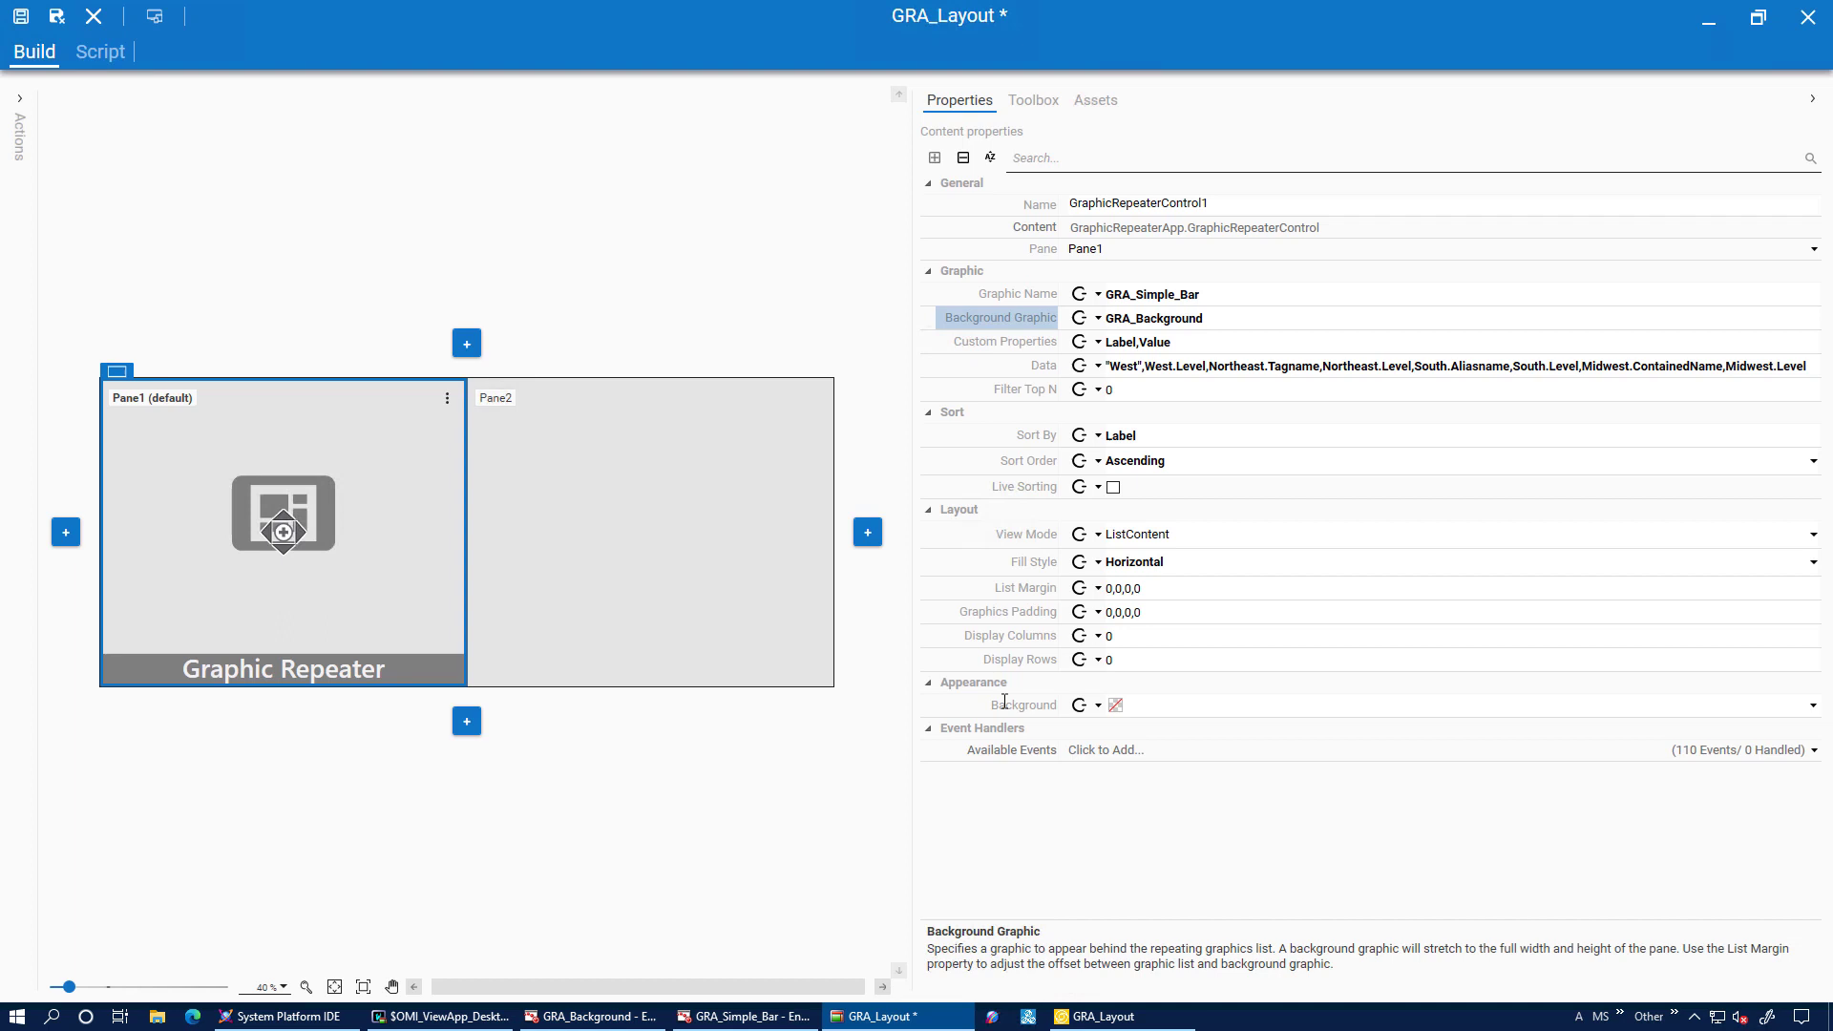
Limit the repeater to the top 2 graphics, sort by Value, and check Live Sorting.
{"action": "left_click", "coordinate": [1148, 387]}
{"action": "key", "text": "Return"}
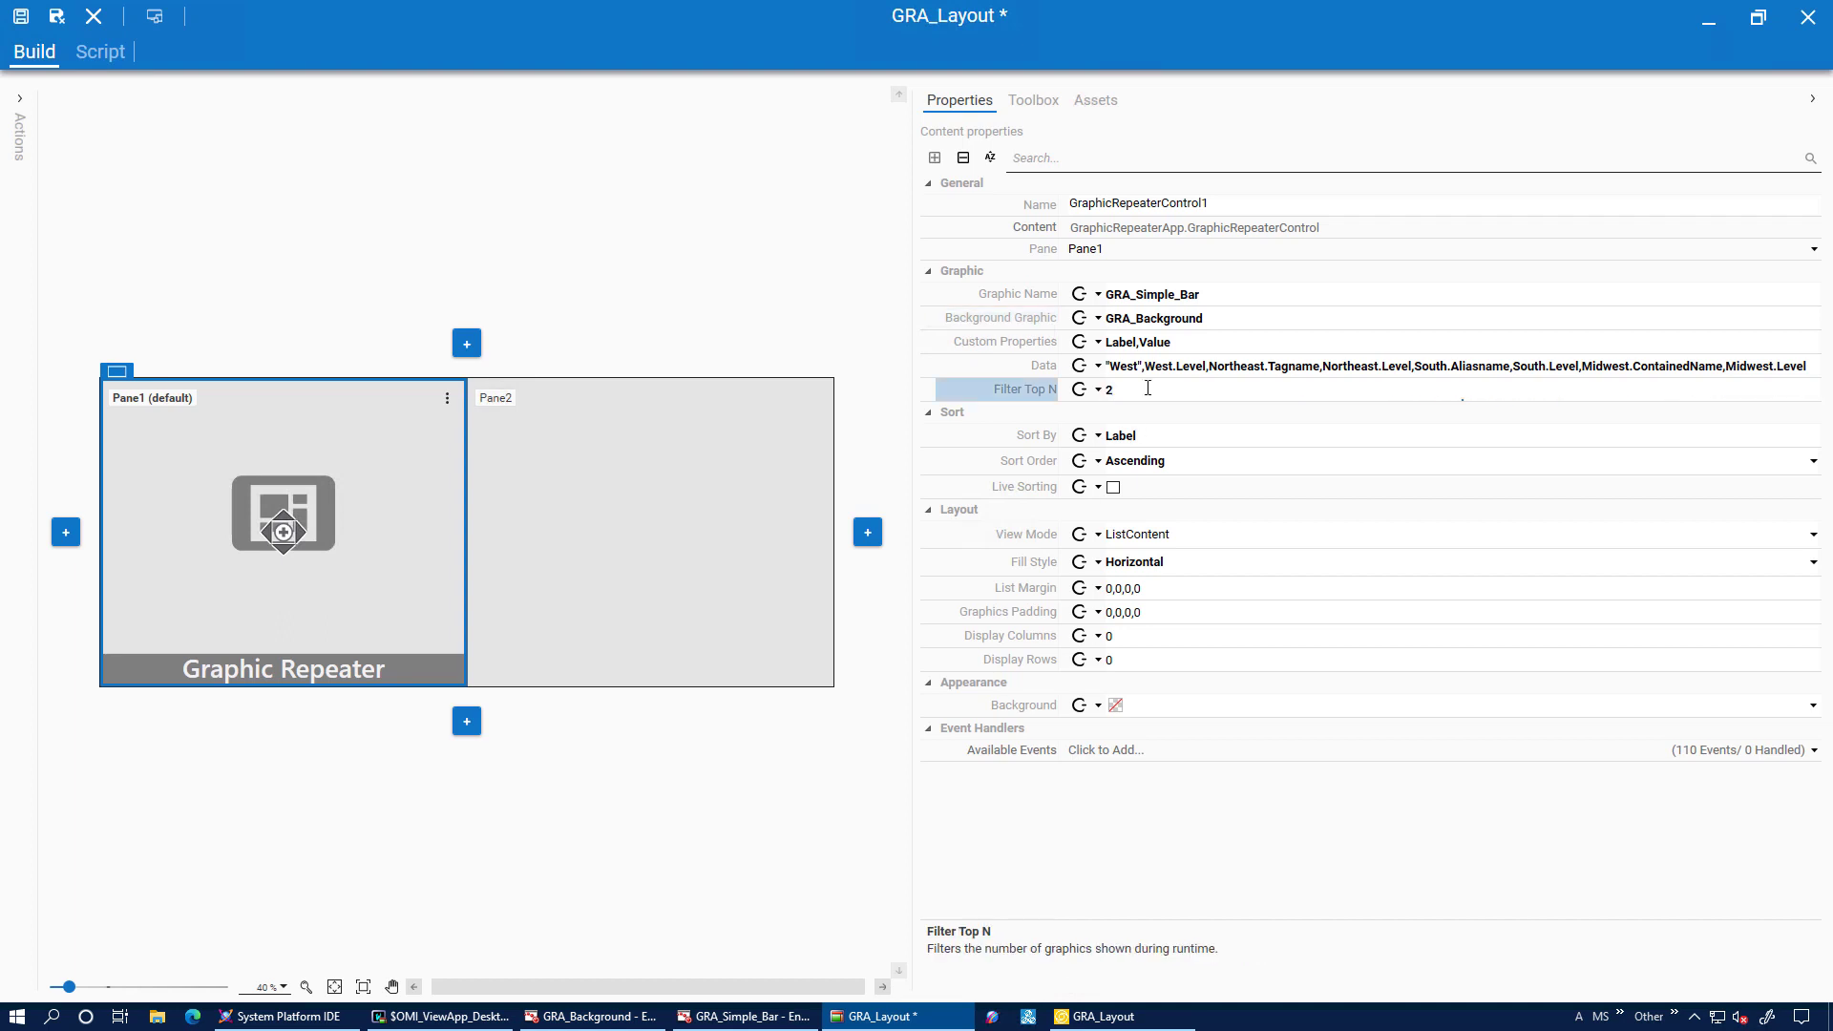
{"action": "left_click", "coordinate": [1155, 436]}
{"action": "type", "text": "Value"}
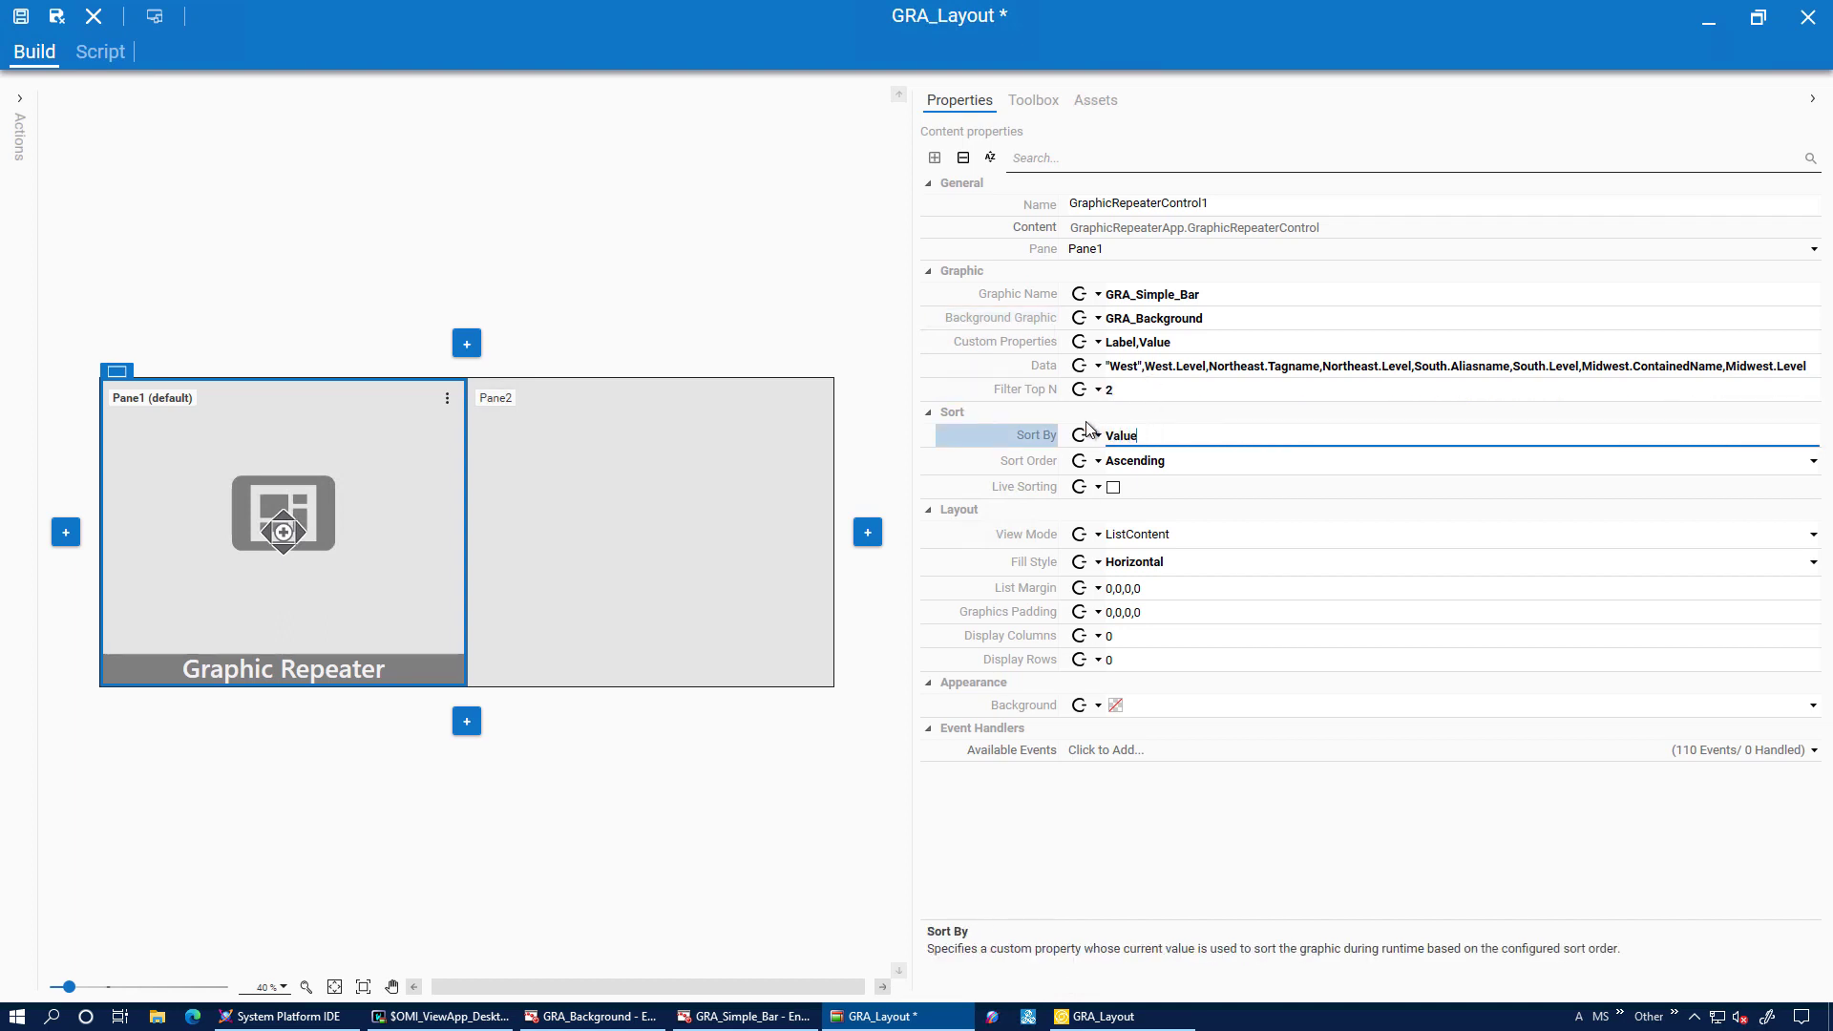
{"action": "key", "text": "Return"}
{"action": "left_click", "coordinate": [1118, 491]}
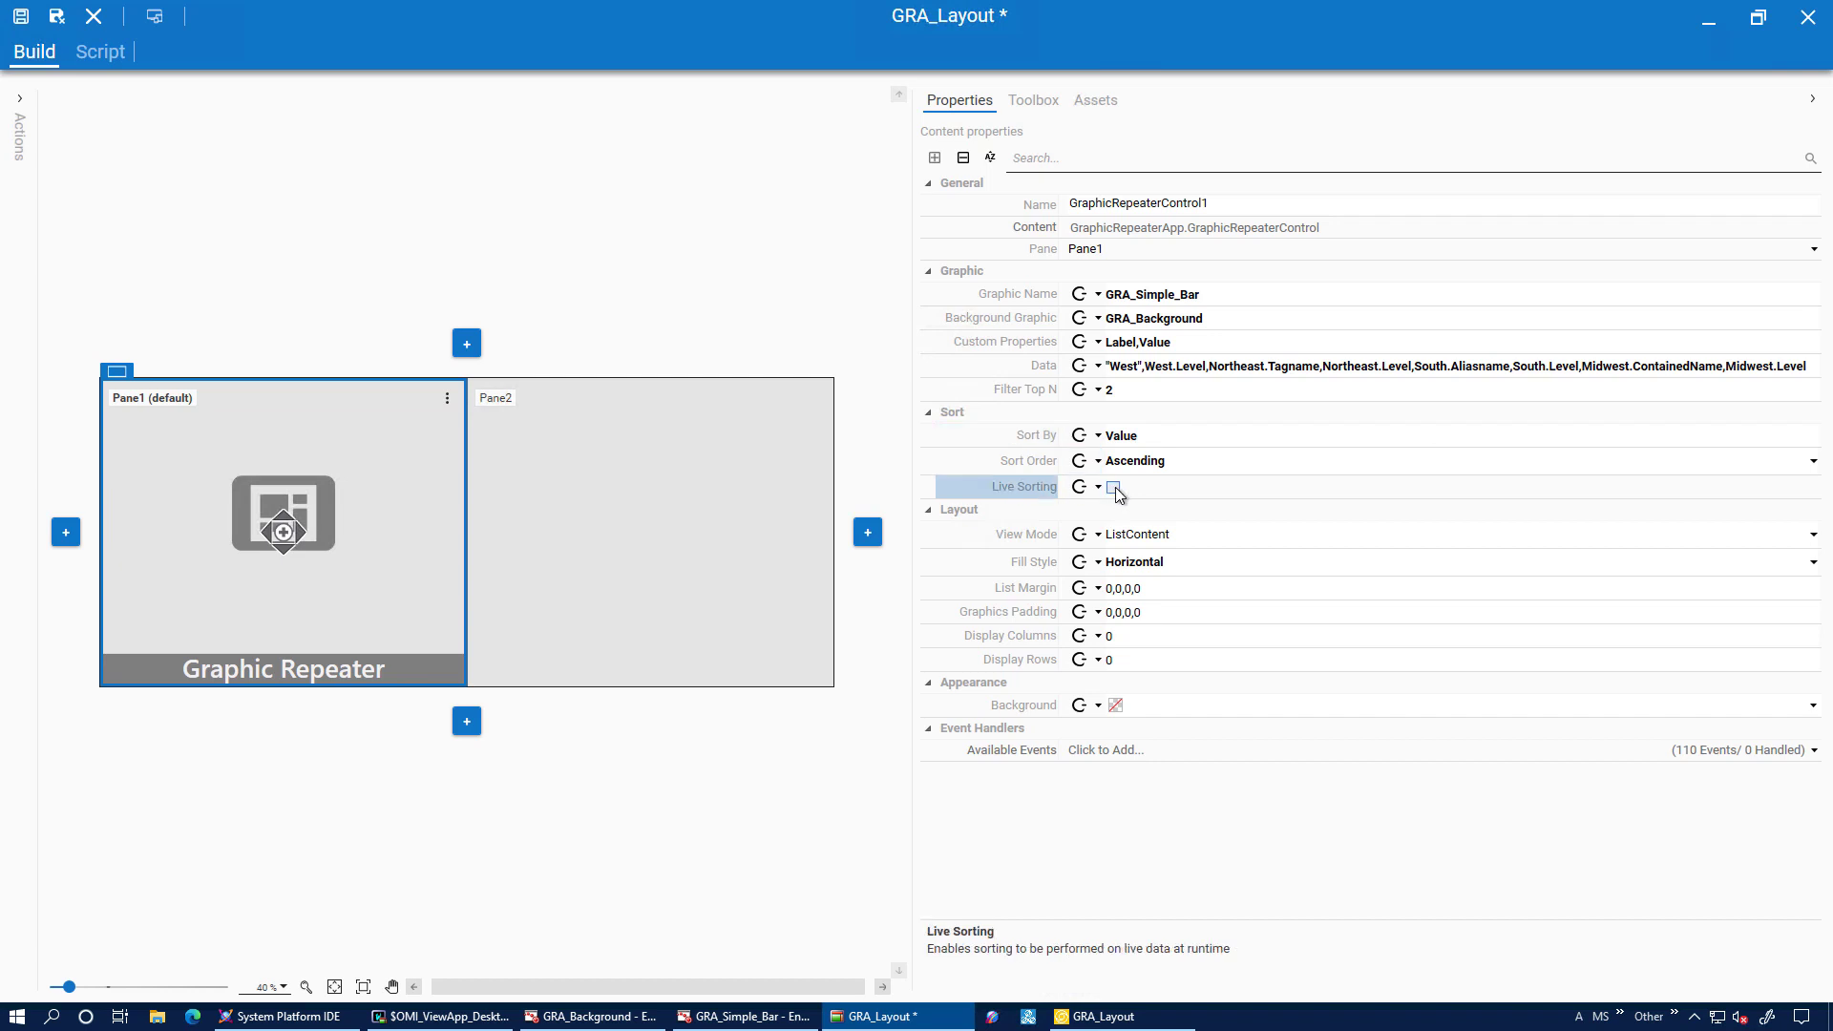
Set List Margin to 100,80,50,30 and save the GRA_Layout changes.
{"action": "left_click", "coordinate": [1060, 590]}
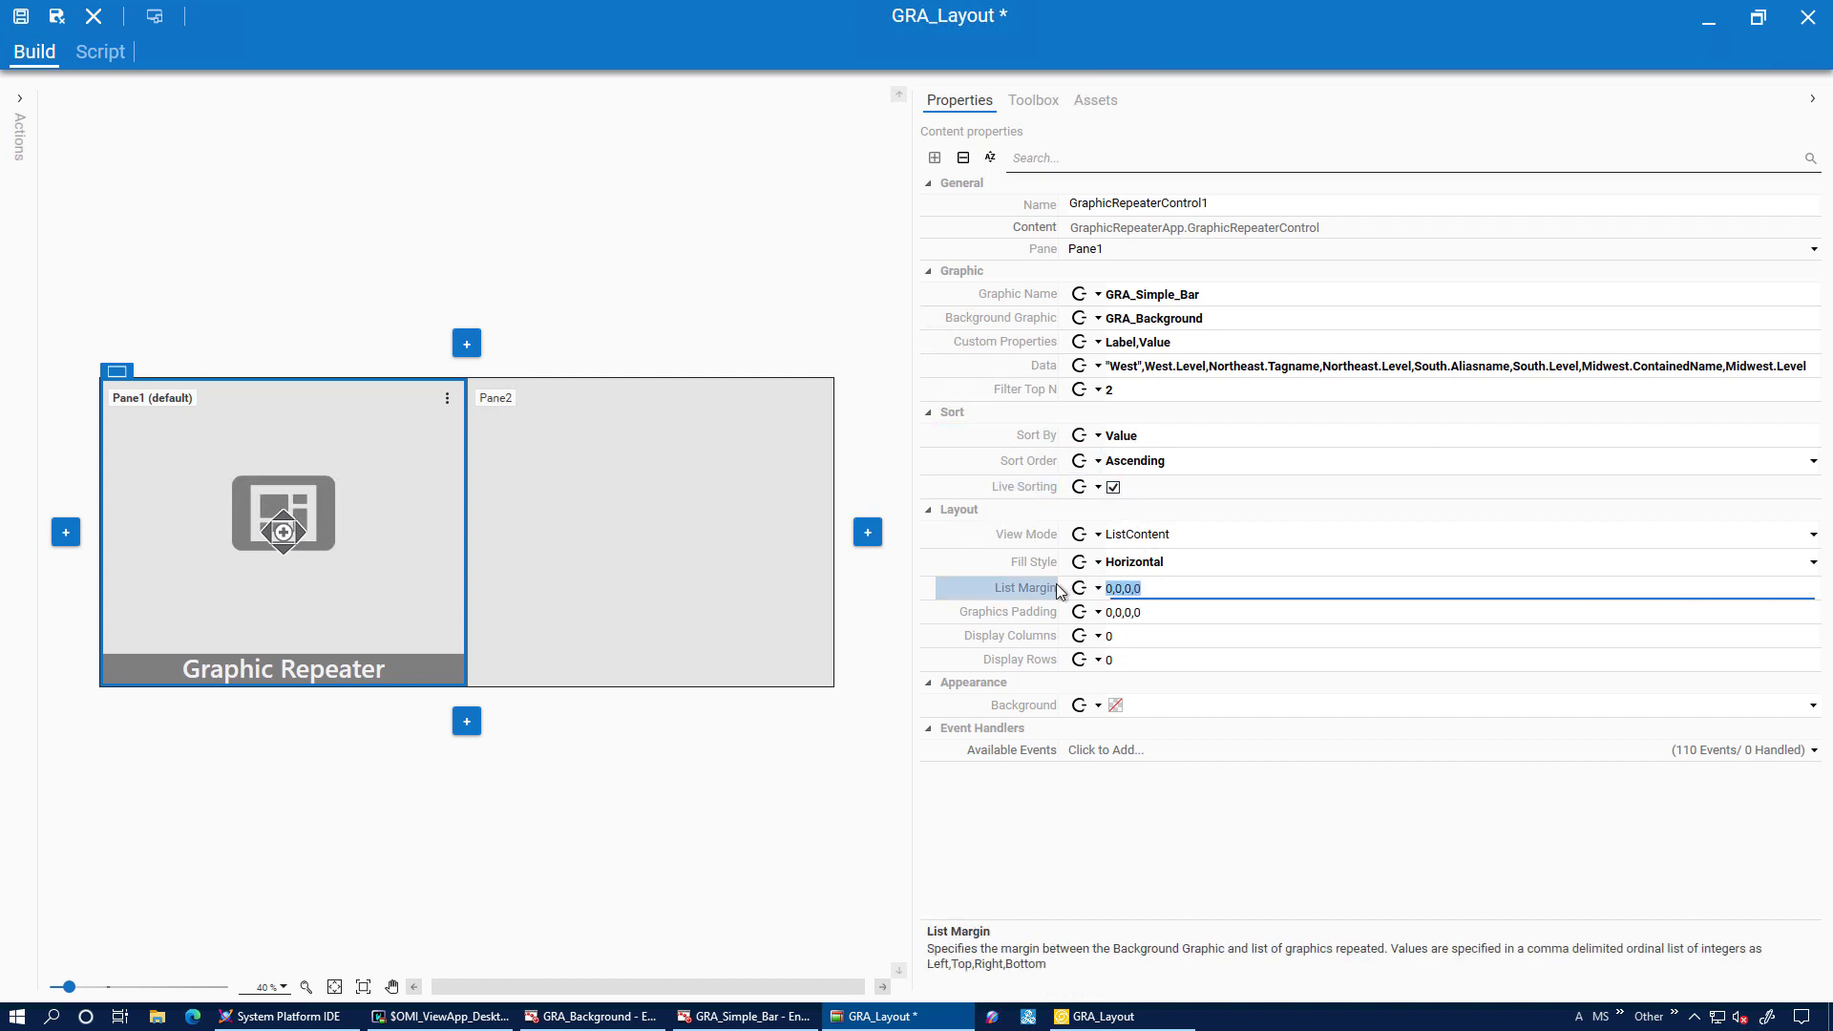
{"action": "key", "text": "Return"}
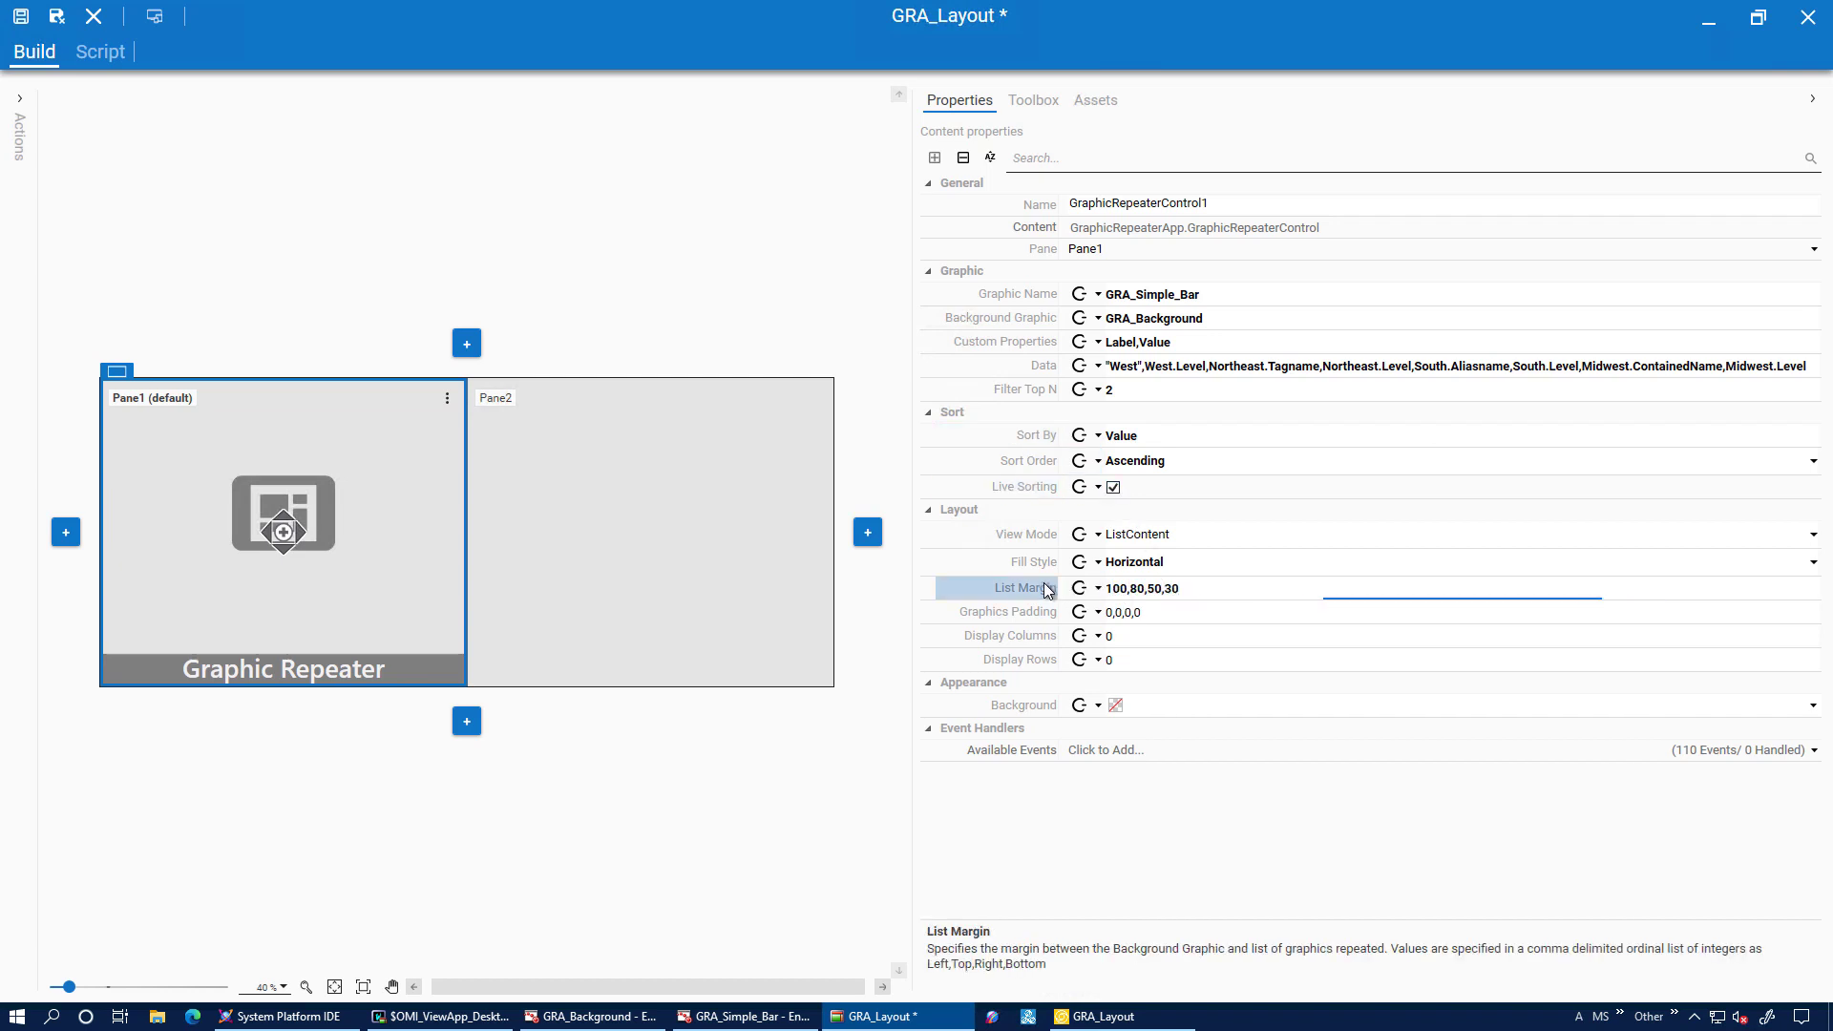
{"action": "left_click", "coordinate": [21, 17]}
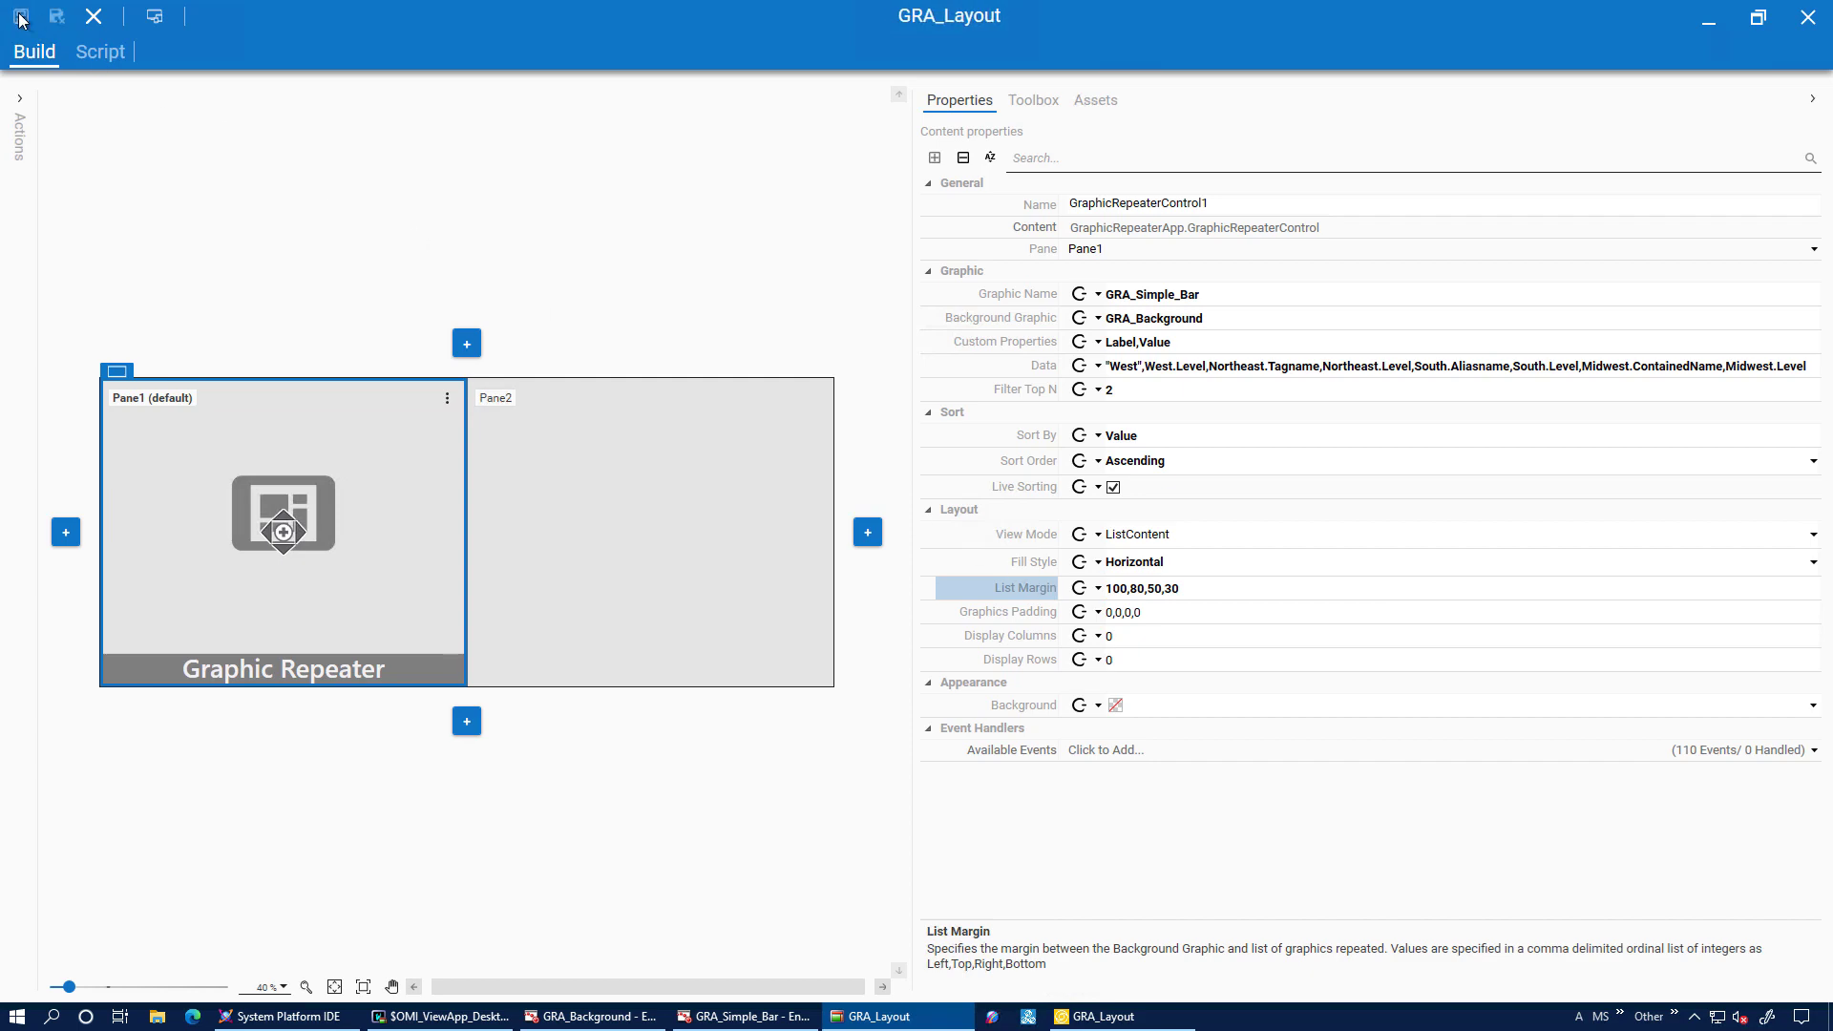
{"action": "left_click", "coordinate": [1119, 1020]}
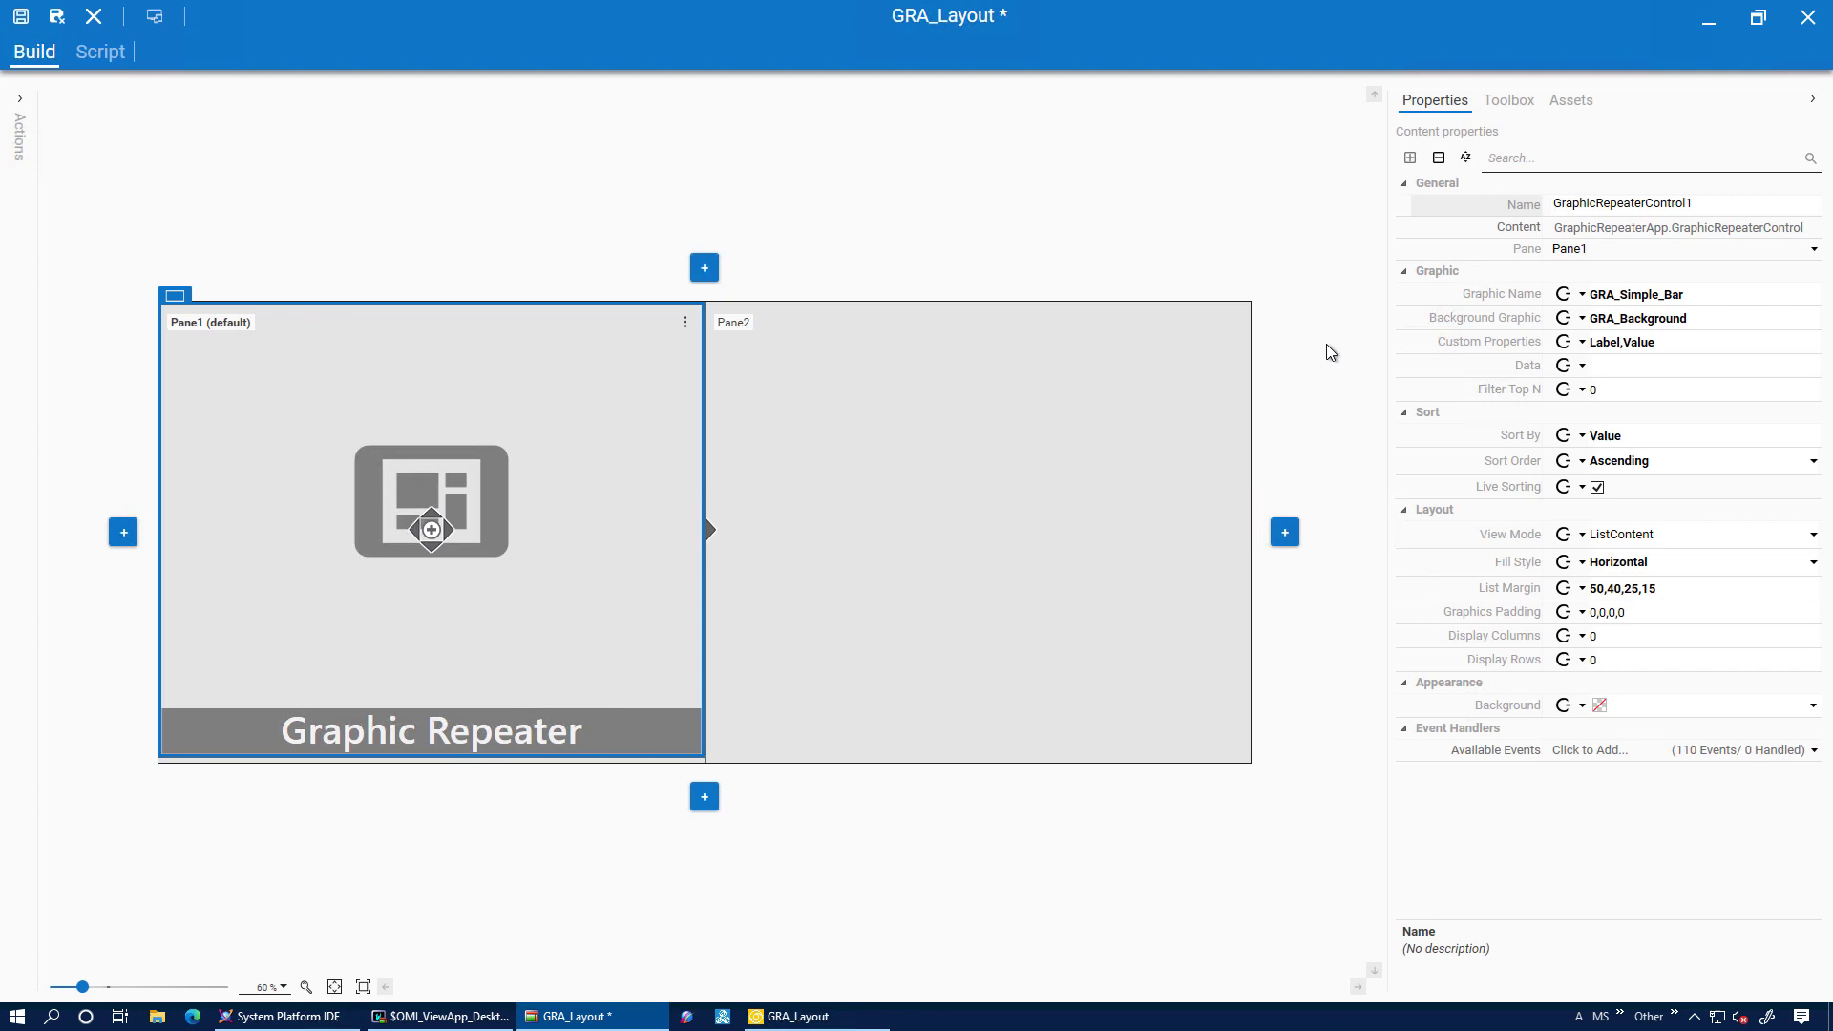
Bind Data as an input reference to MyViewApp.GRA.DataString and save the layout.
{"action": "left_click", "coordinate": [1584, 368]}
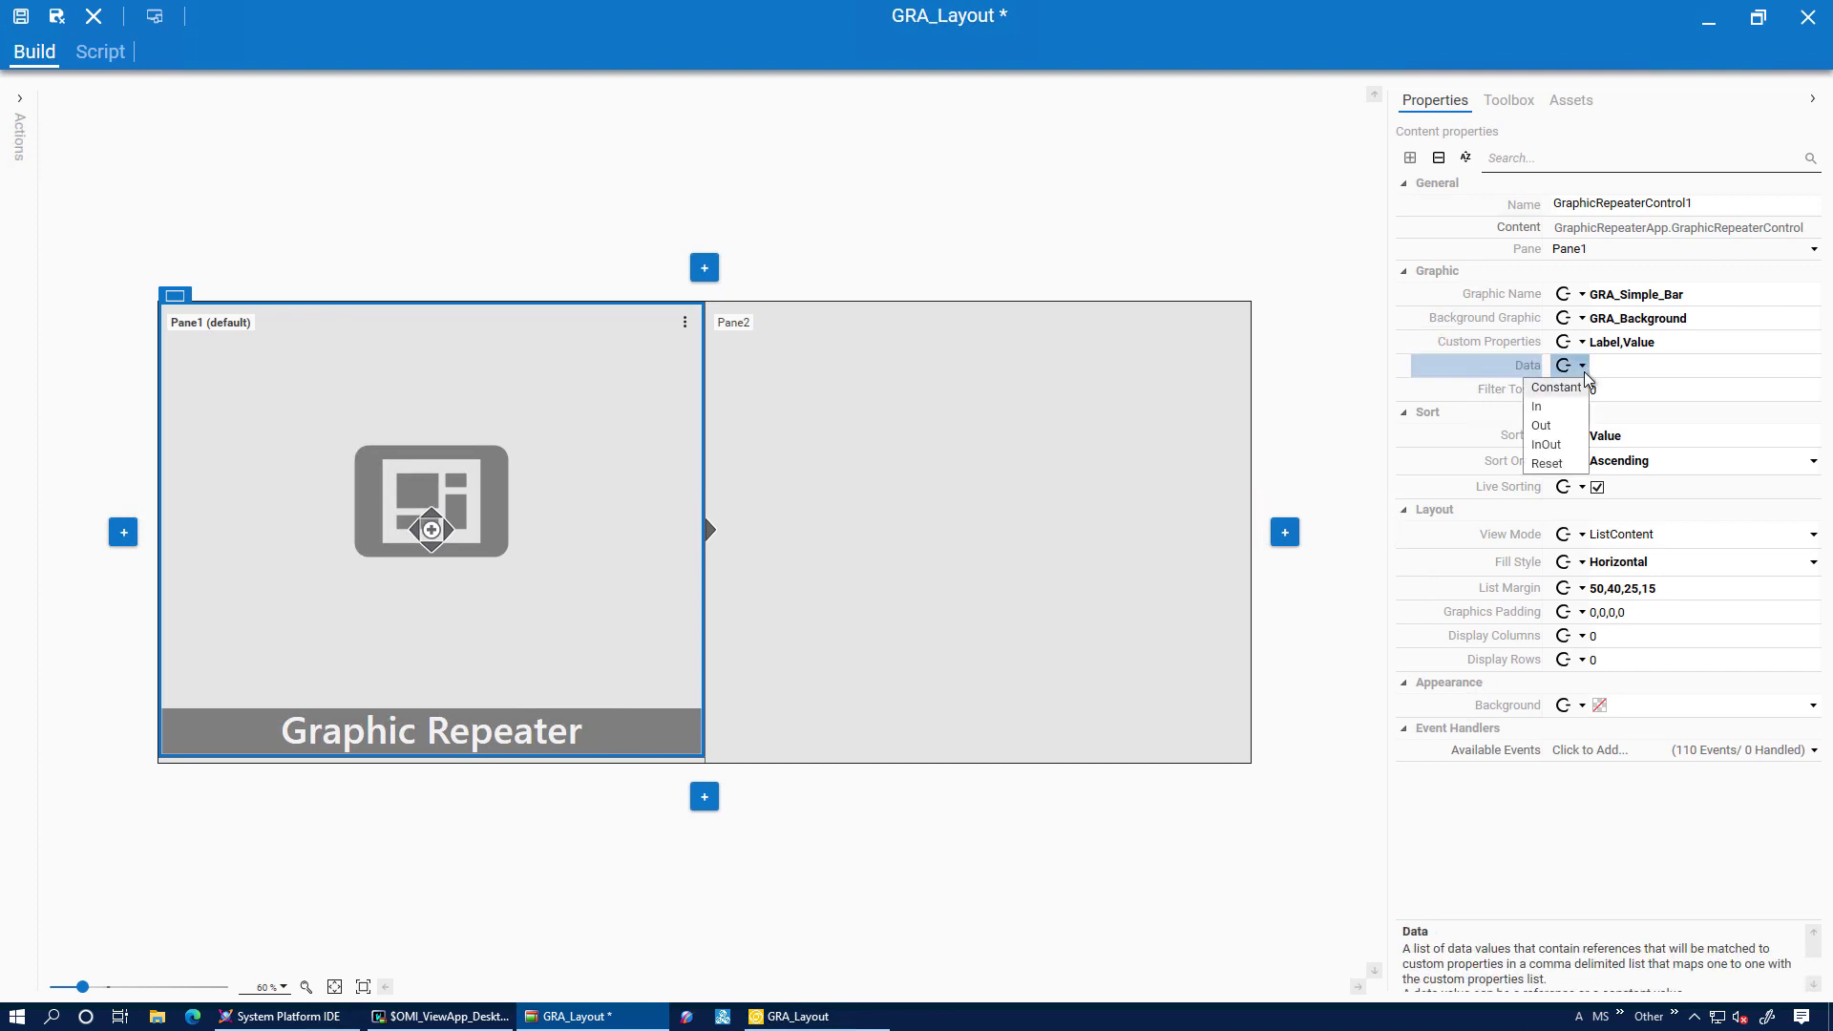
{"action": "left_click", "coordinate": [1575, 407]}
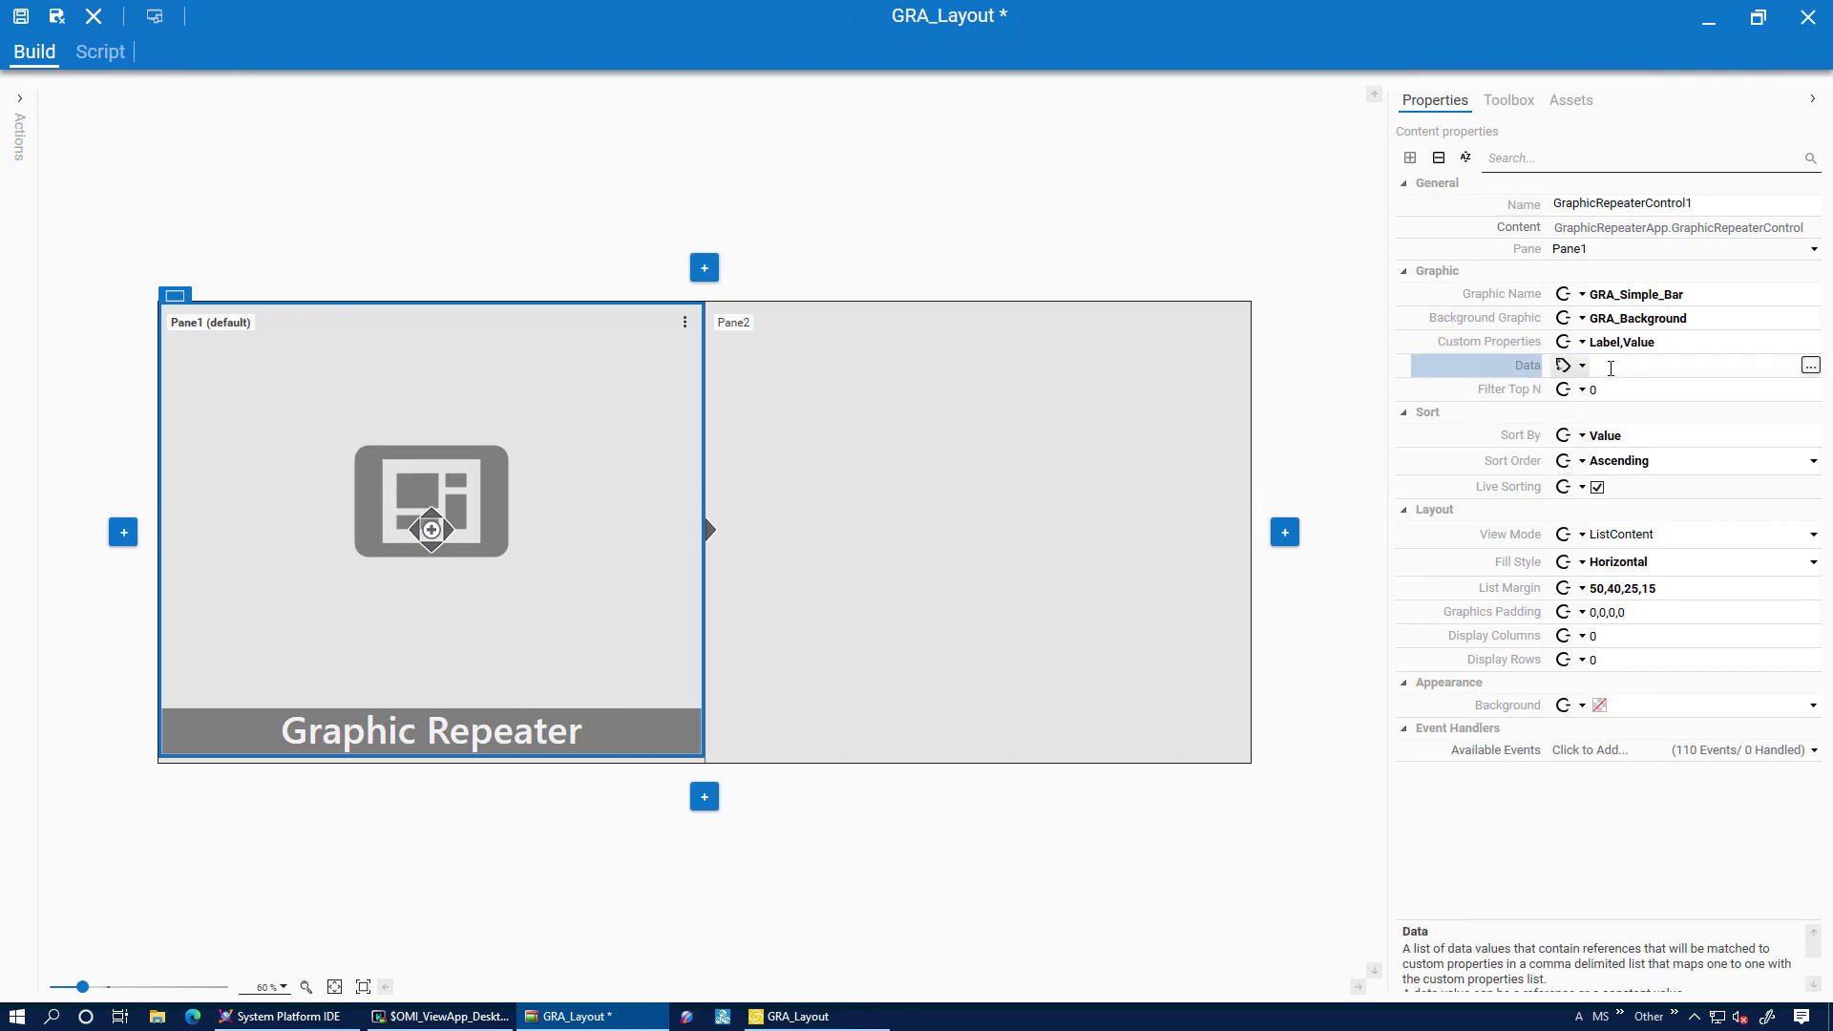
{"action": "left_click", "coordinate": [1611, 368]}
{"action": "type", "text": "MyViewApp.GRA.DataString"}
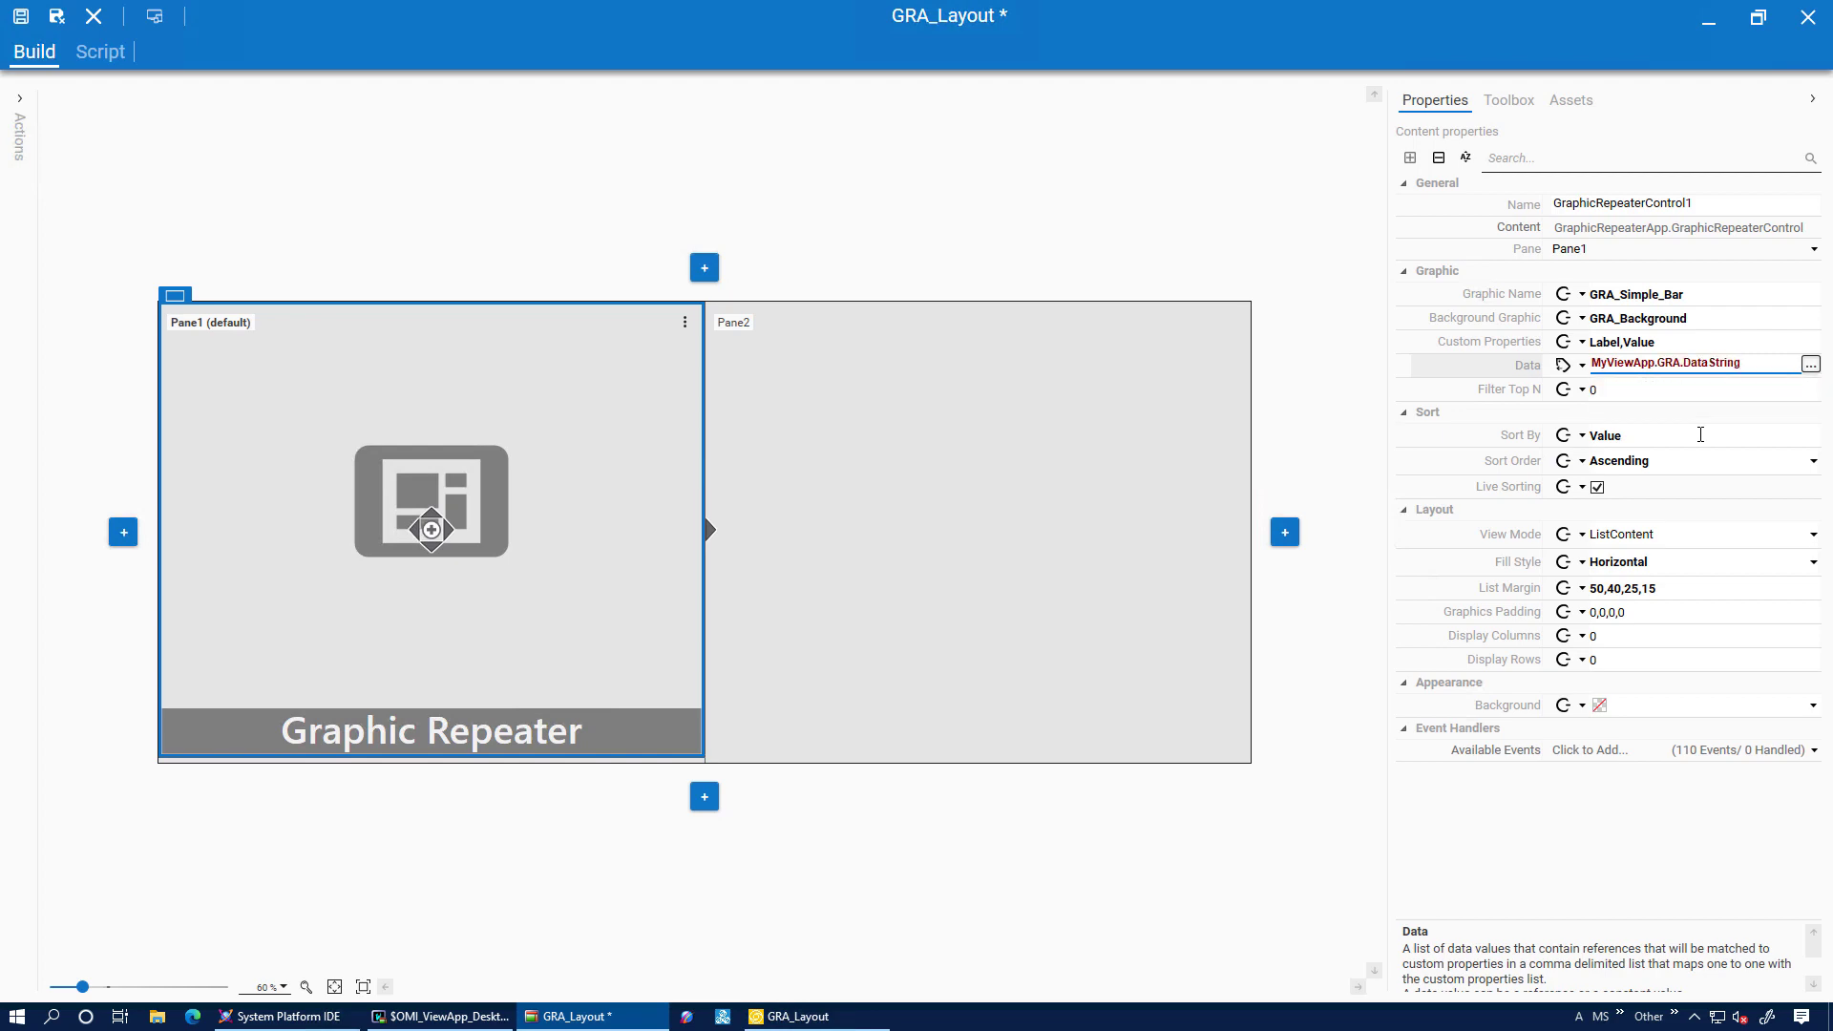
{"action": "left_click", "coordinate": [23, 21]}
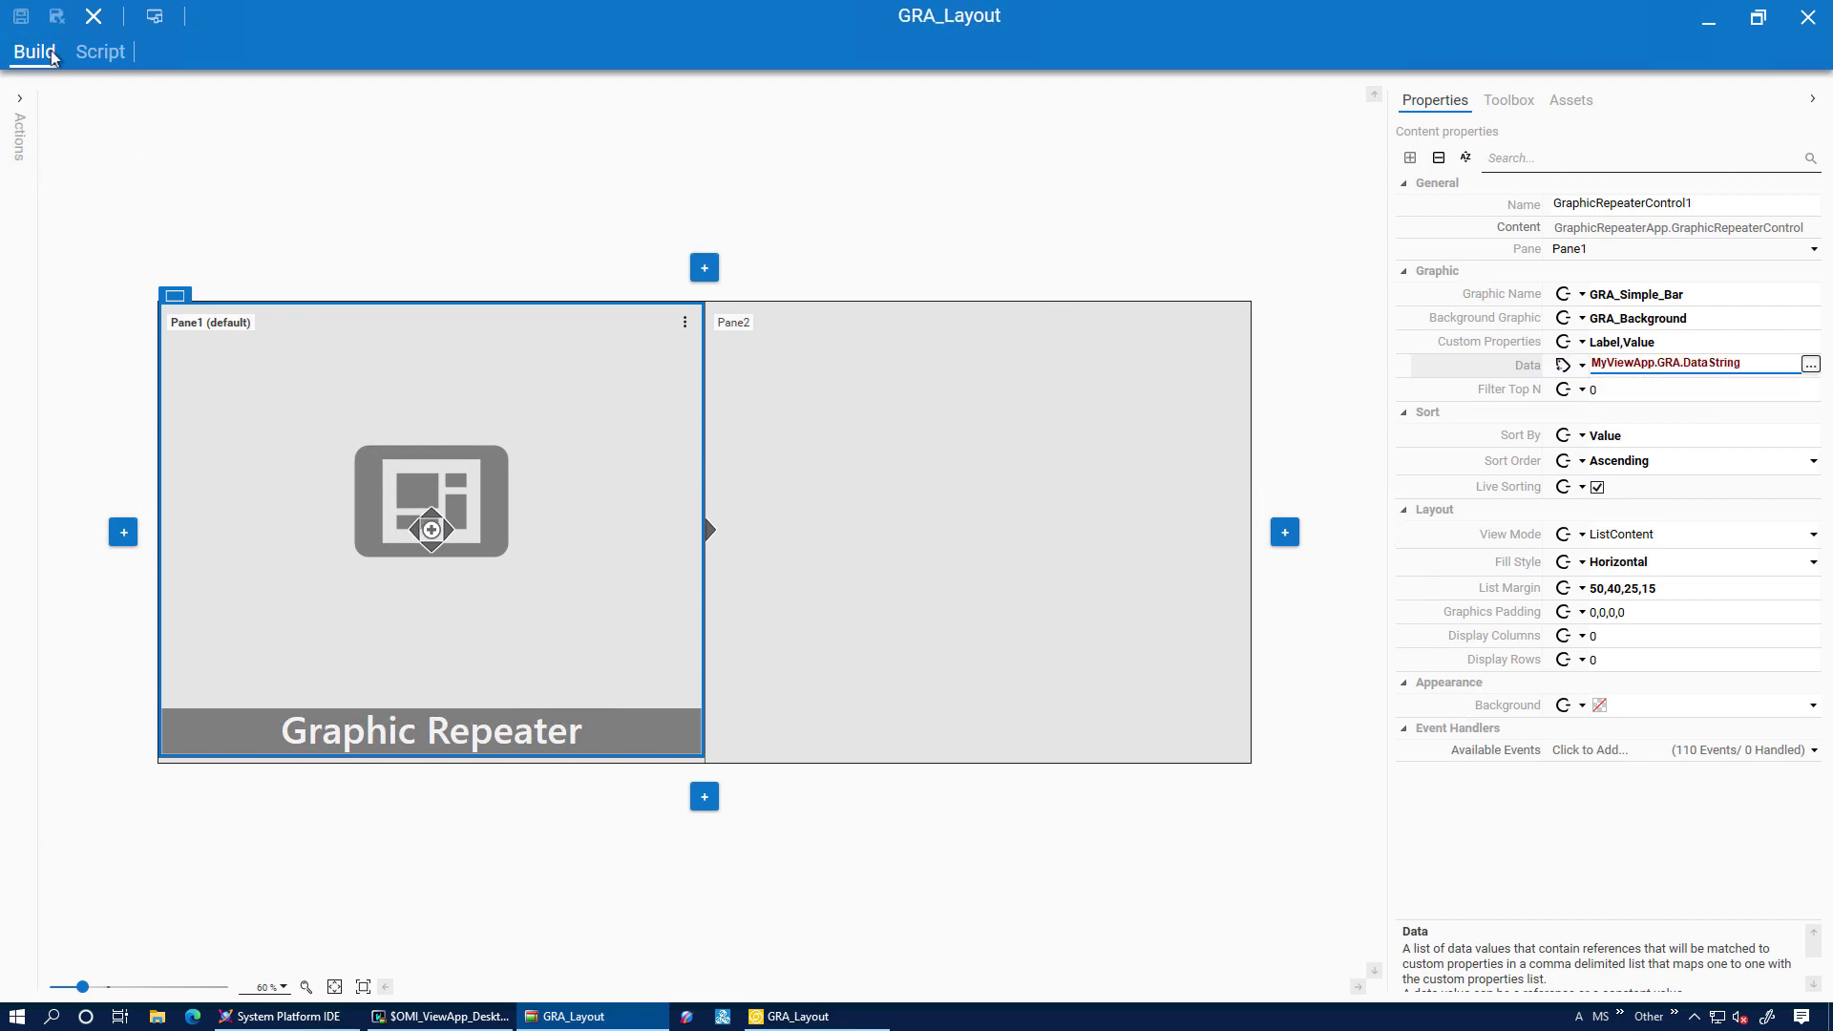
{"action": "left_click", "coordinate": [819, 1020]}
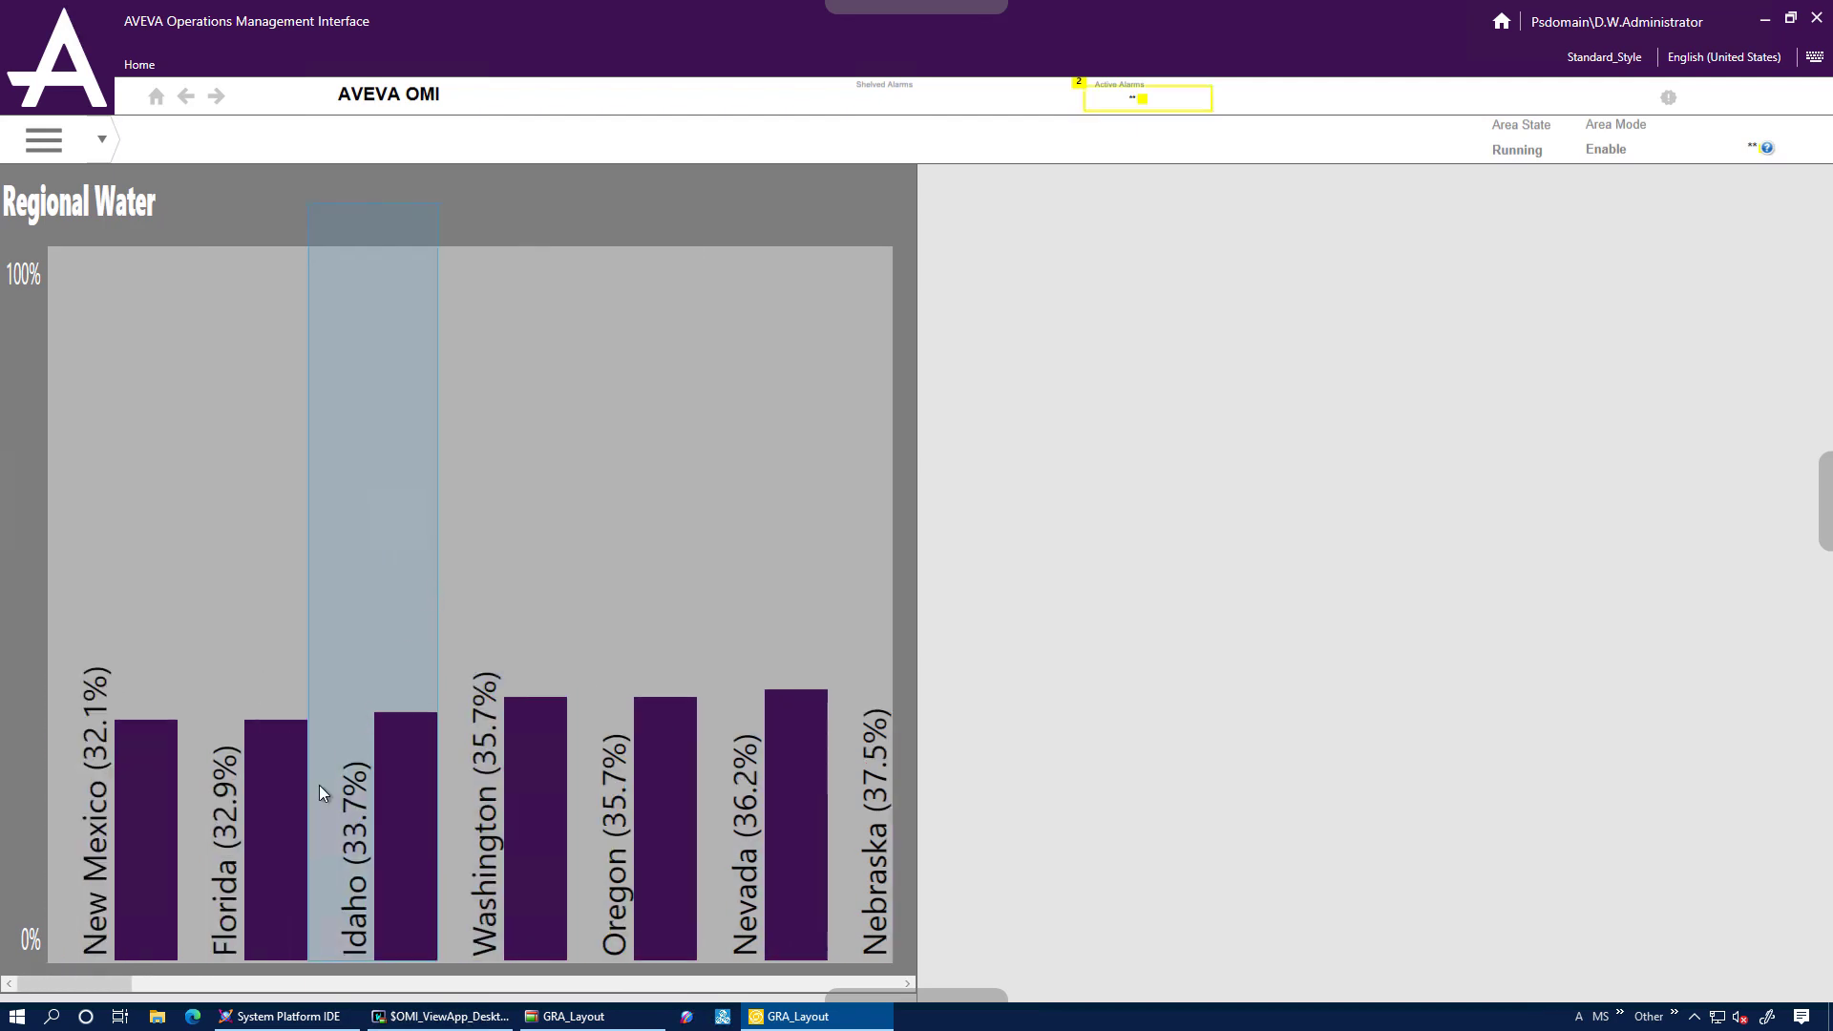
Shrink the Regional Water chart pane to show more state bars, then select Oregon.
{"action": "left_click_drag", "start_coordinate": [230, 993], "coordinate": [256, 541]}
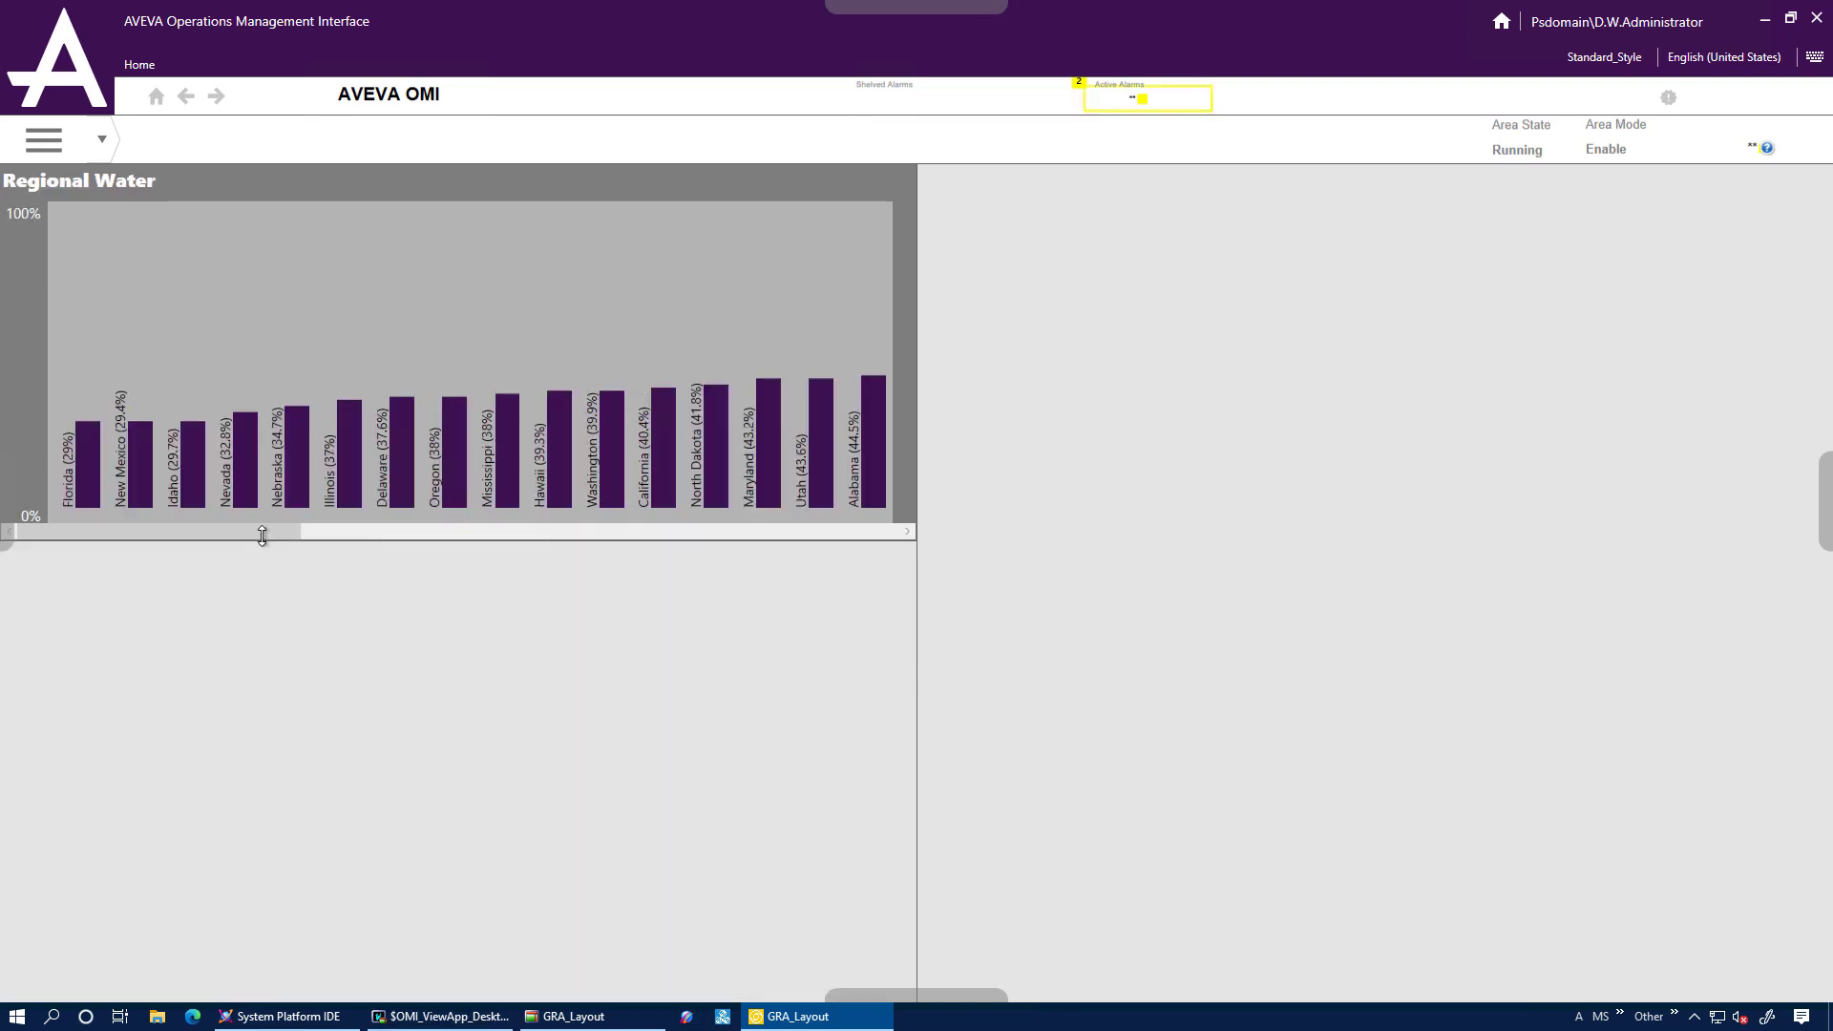
{"action": "left_click", "coordinate": [451, 355]}
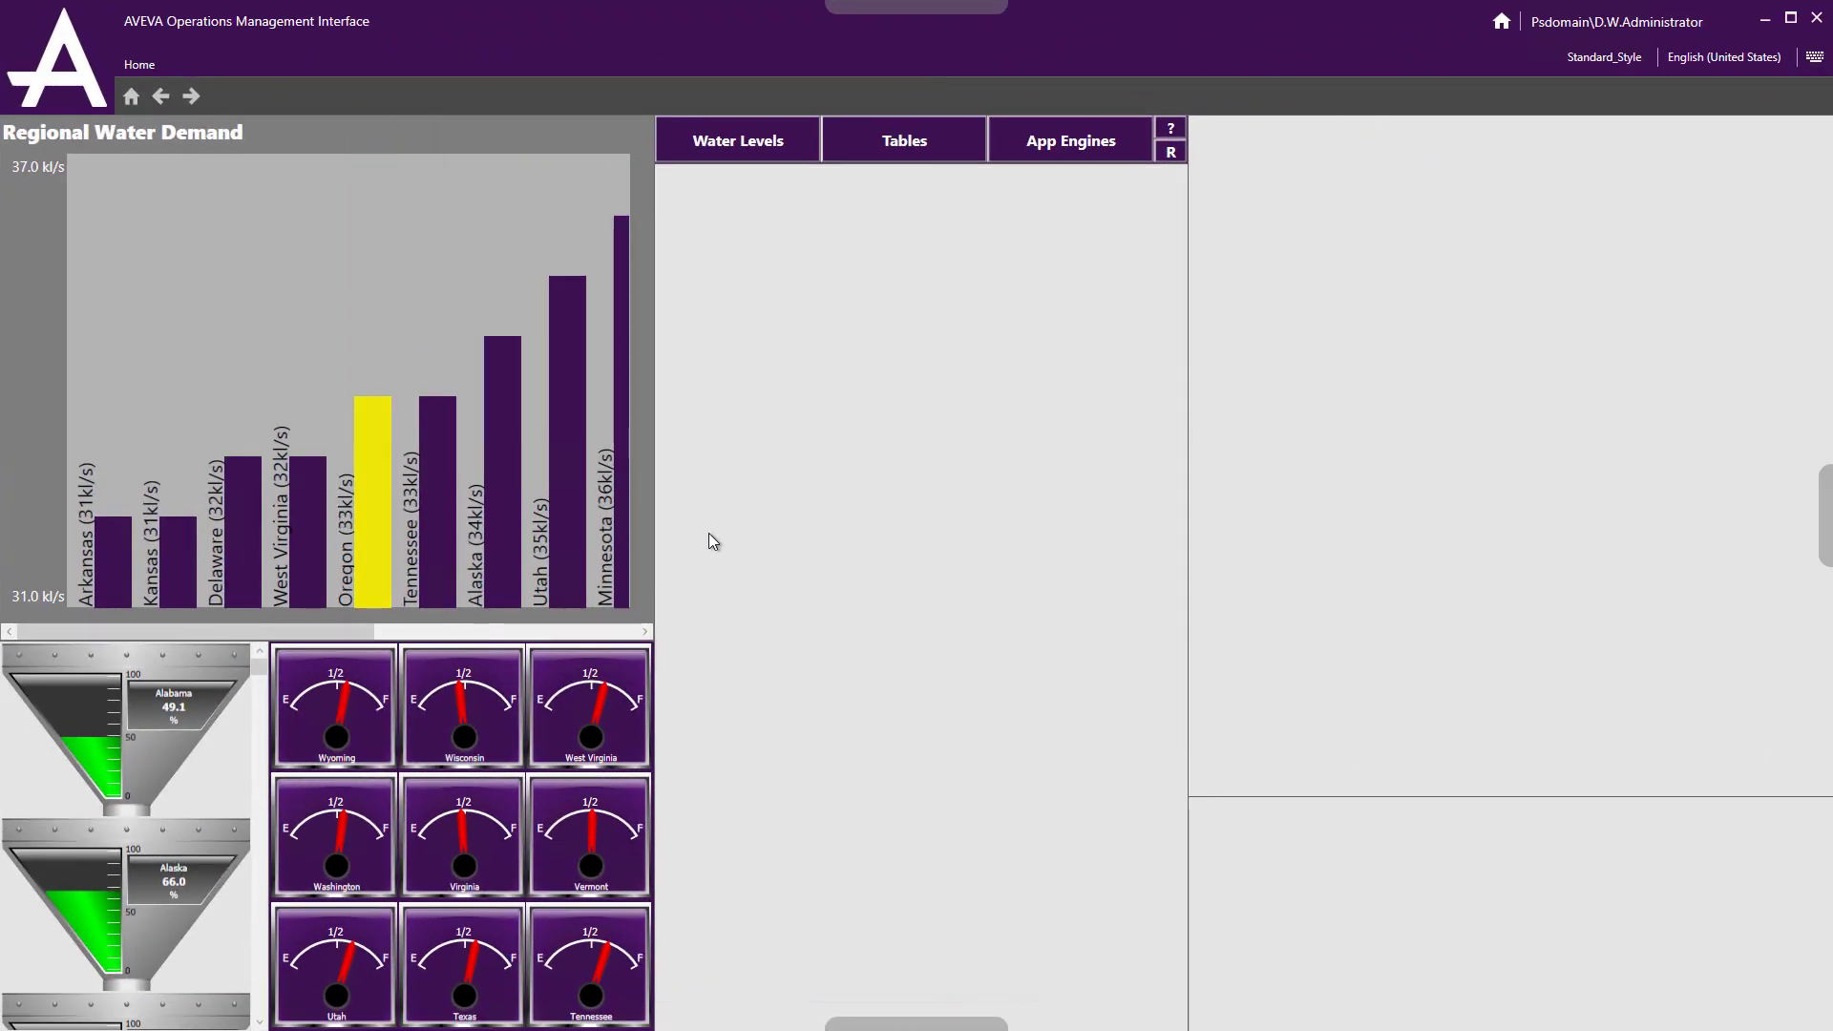
Show the State Water Reserves chart and run Pumps Sim Alarms on Florida's faceplate.
{"action": "scroll", "coordinate": [108, 814], "scroll_direction": "down", "scroll_amount": 5}
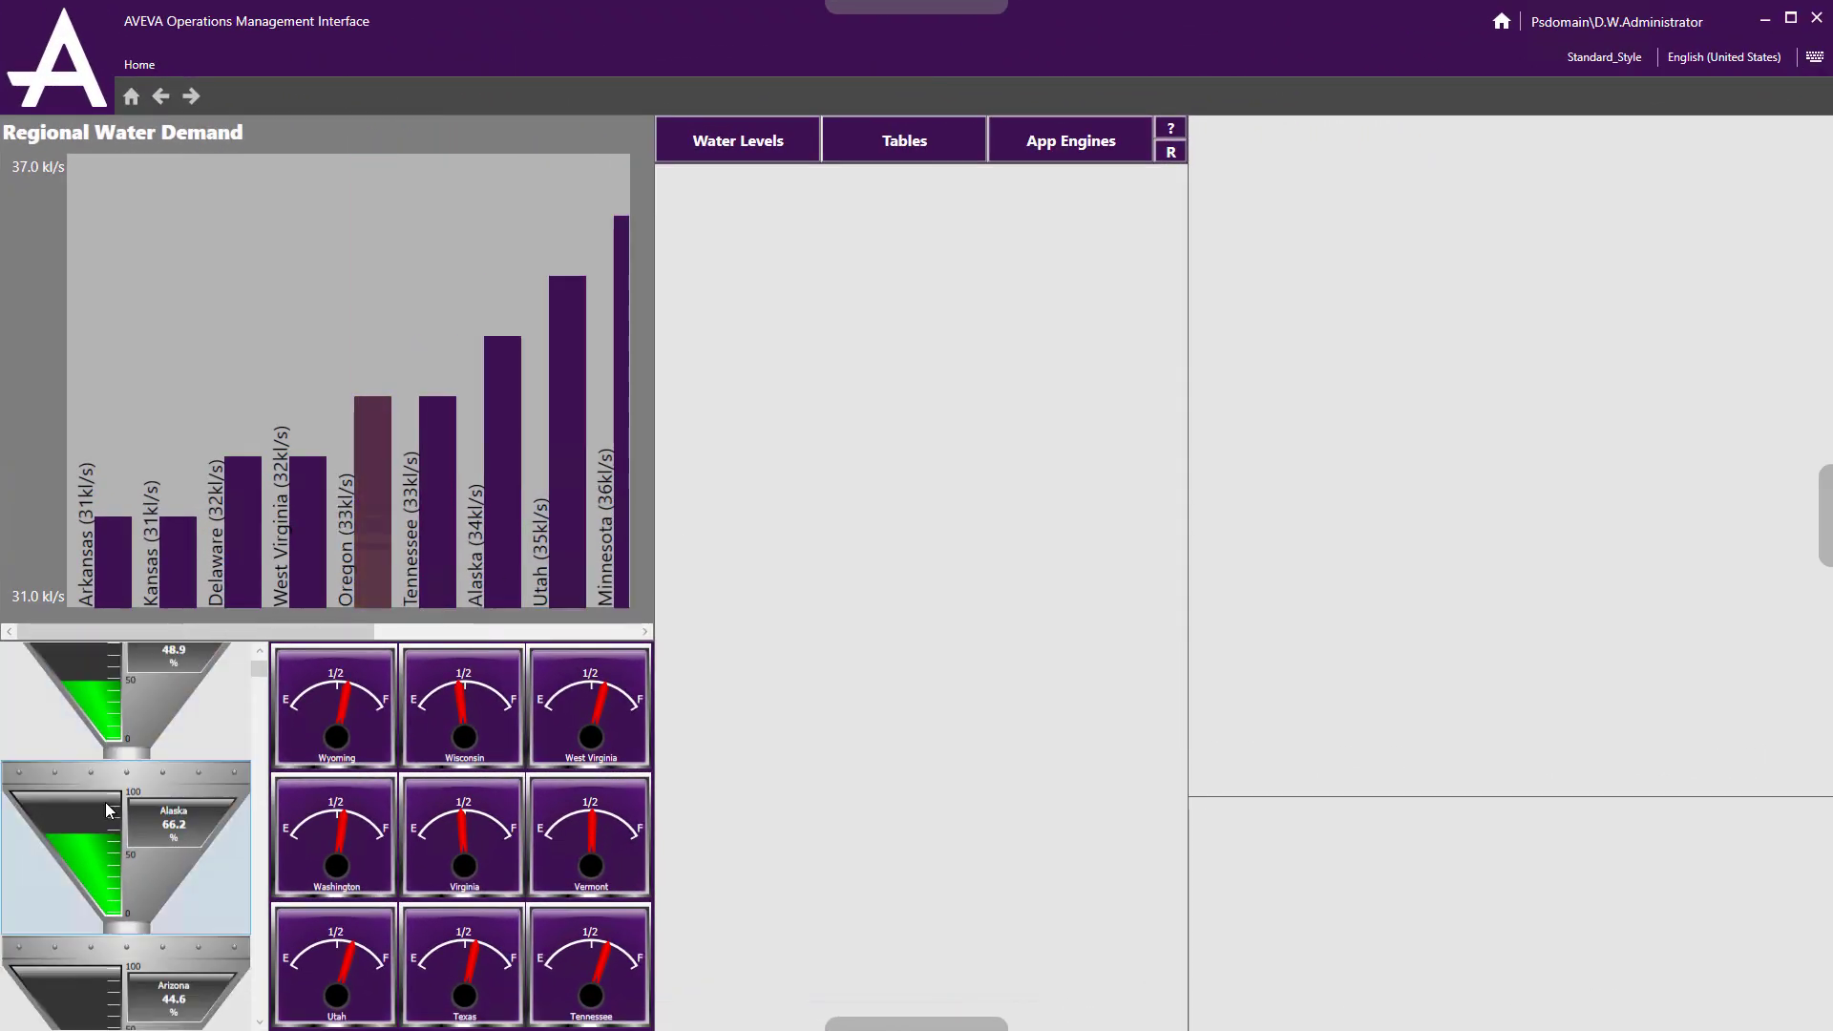
{"action": "scroll", "coordinate": [108, 815], "scroll_direction": "up", "scroll_amount": 5}
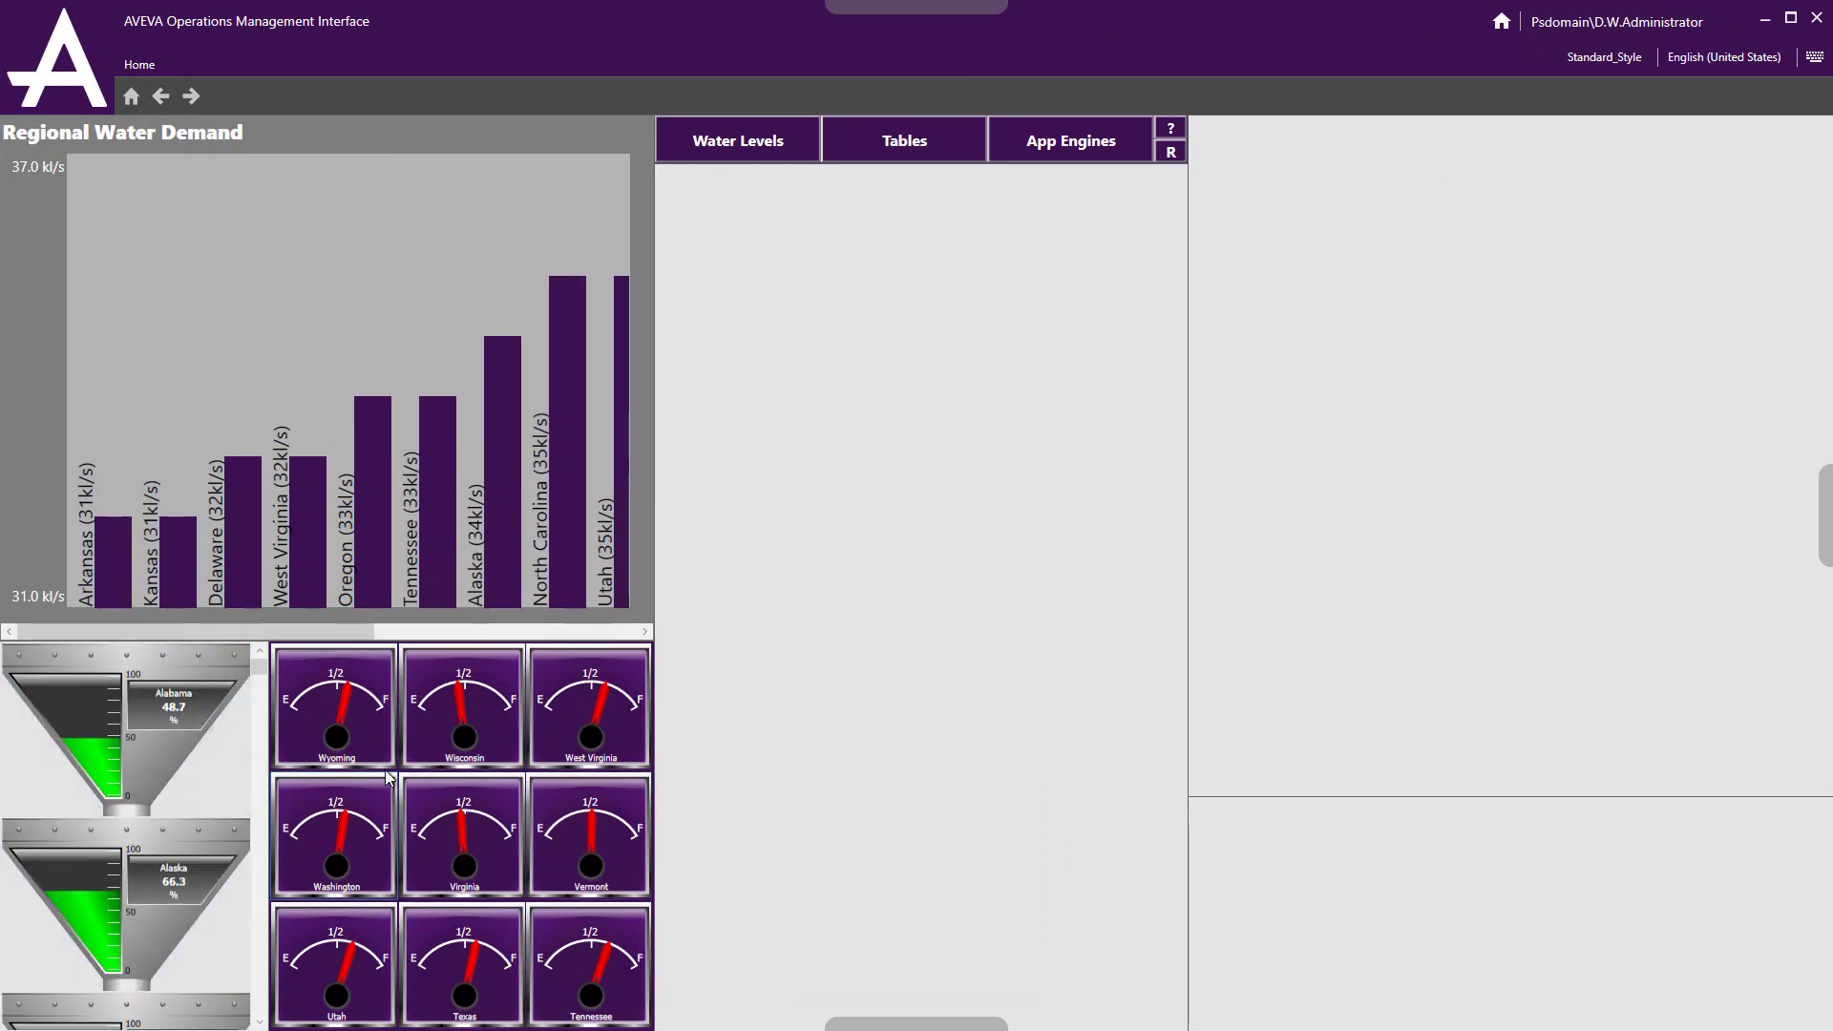
{"action": "left_click", "coordinate": [736, 129]}
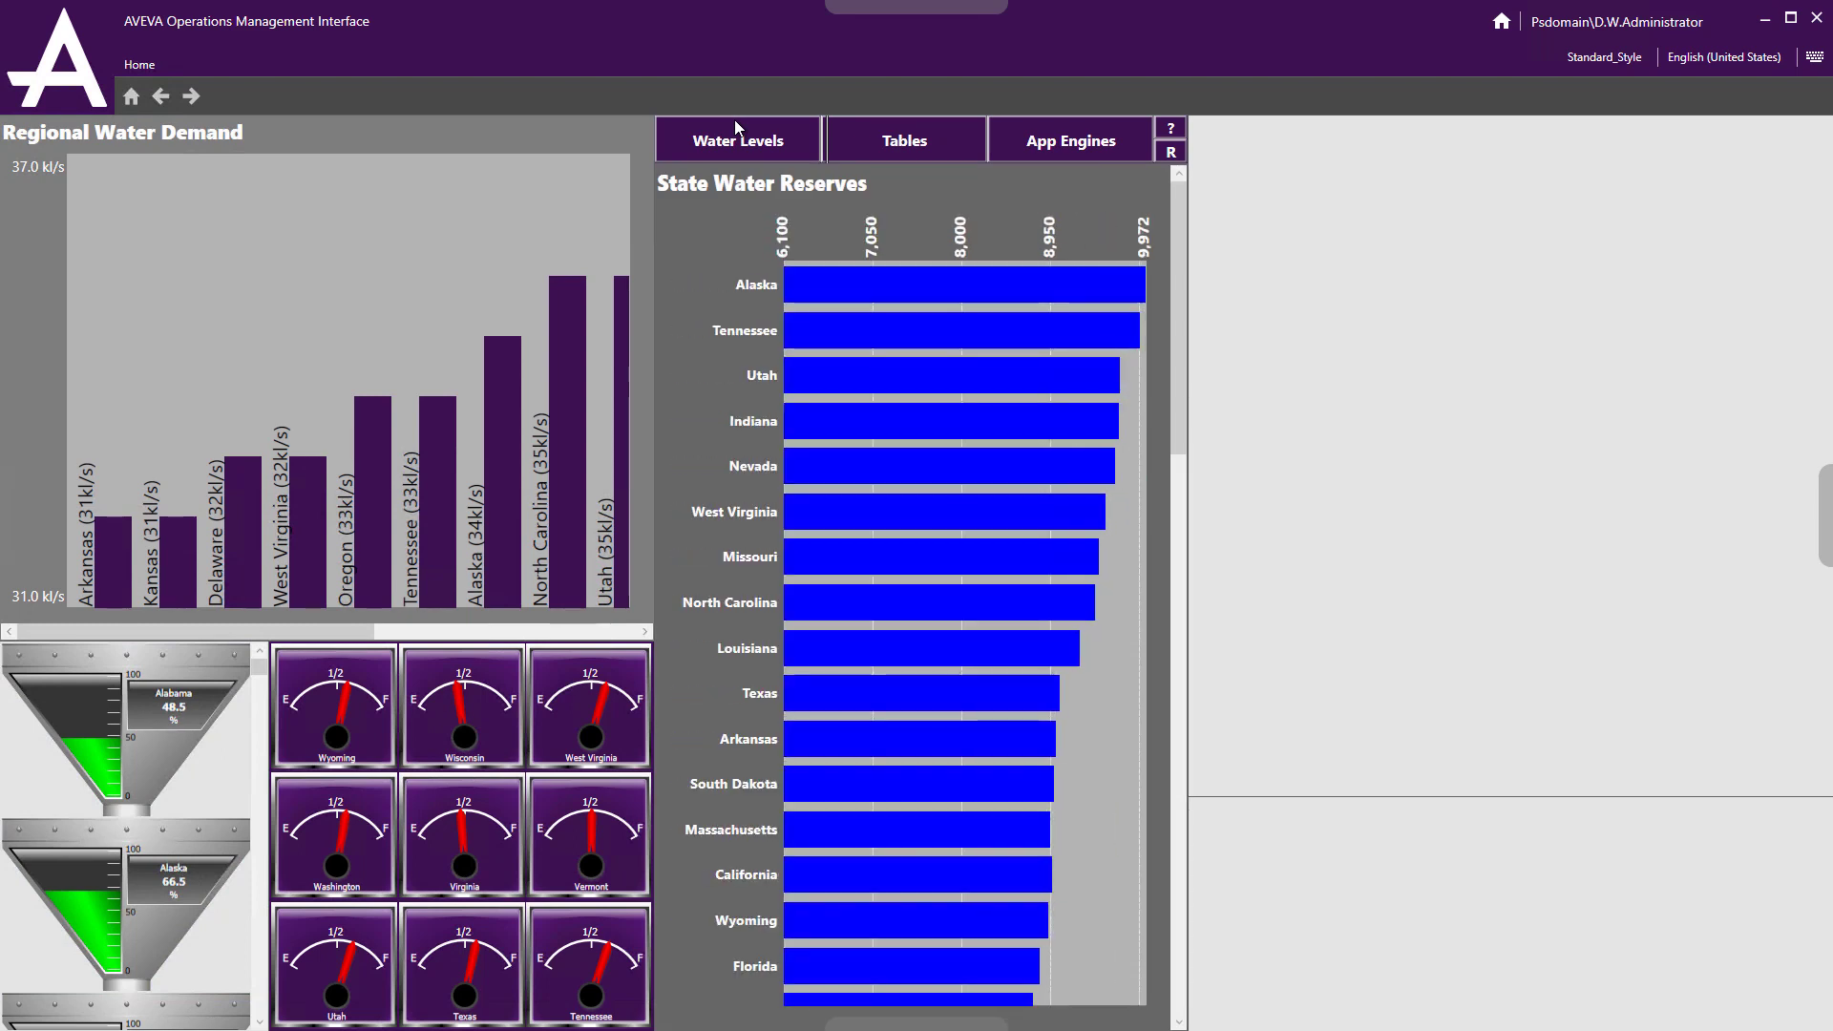
{"action": "left_click", "coordinate": [897, 867]}
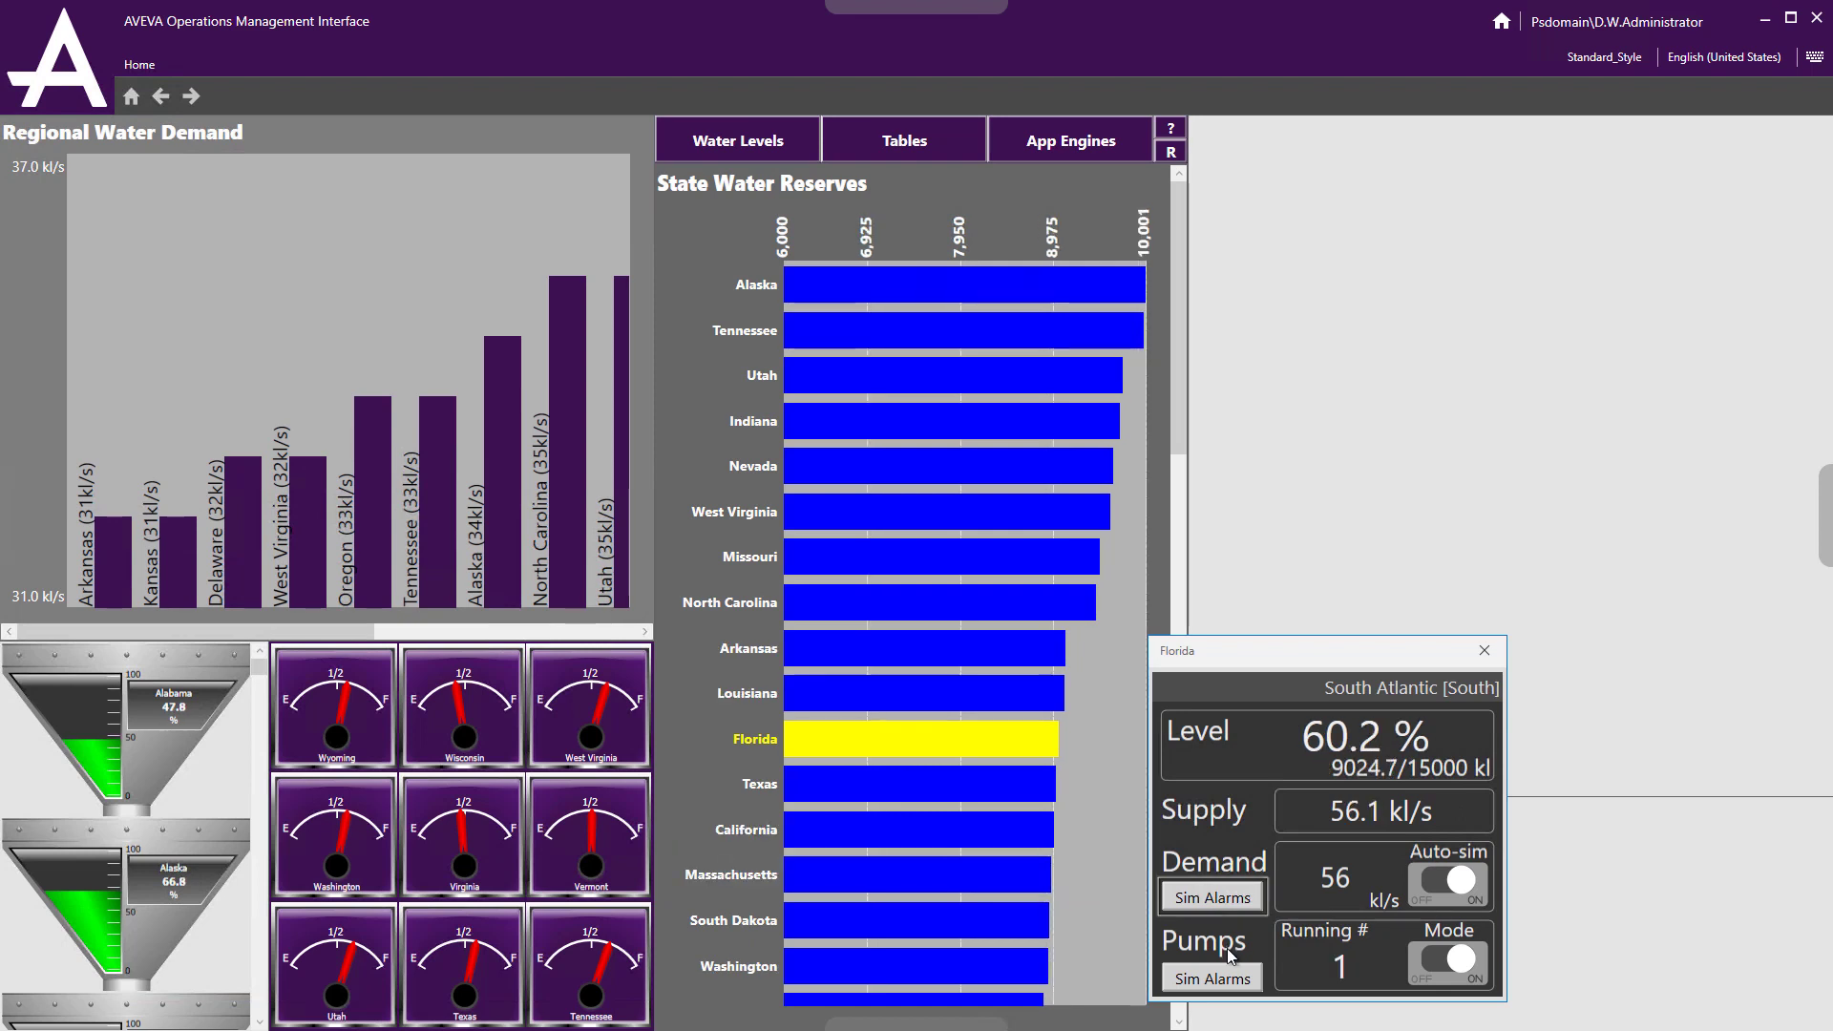
{"action": "left_click", "coordinate": [1212, 979]}
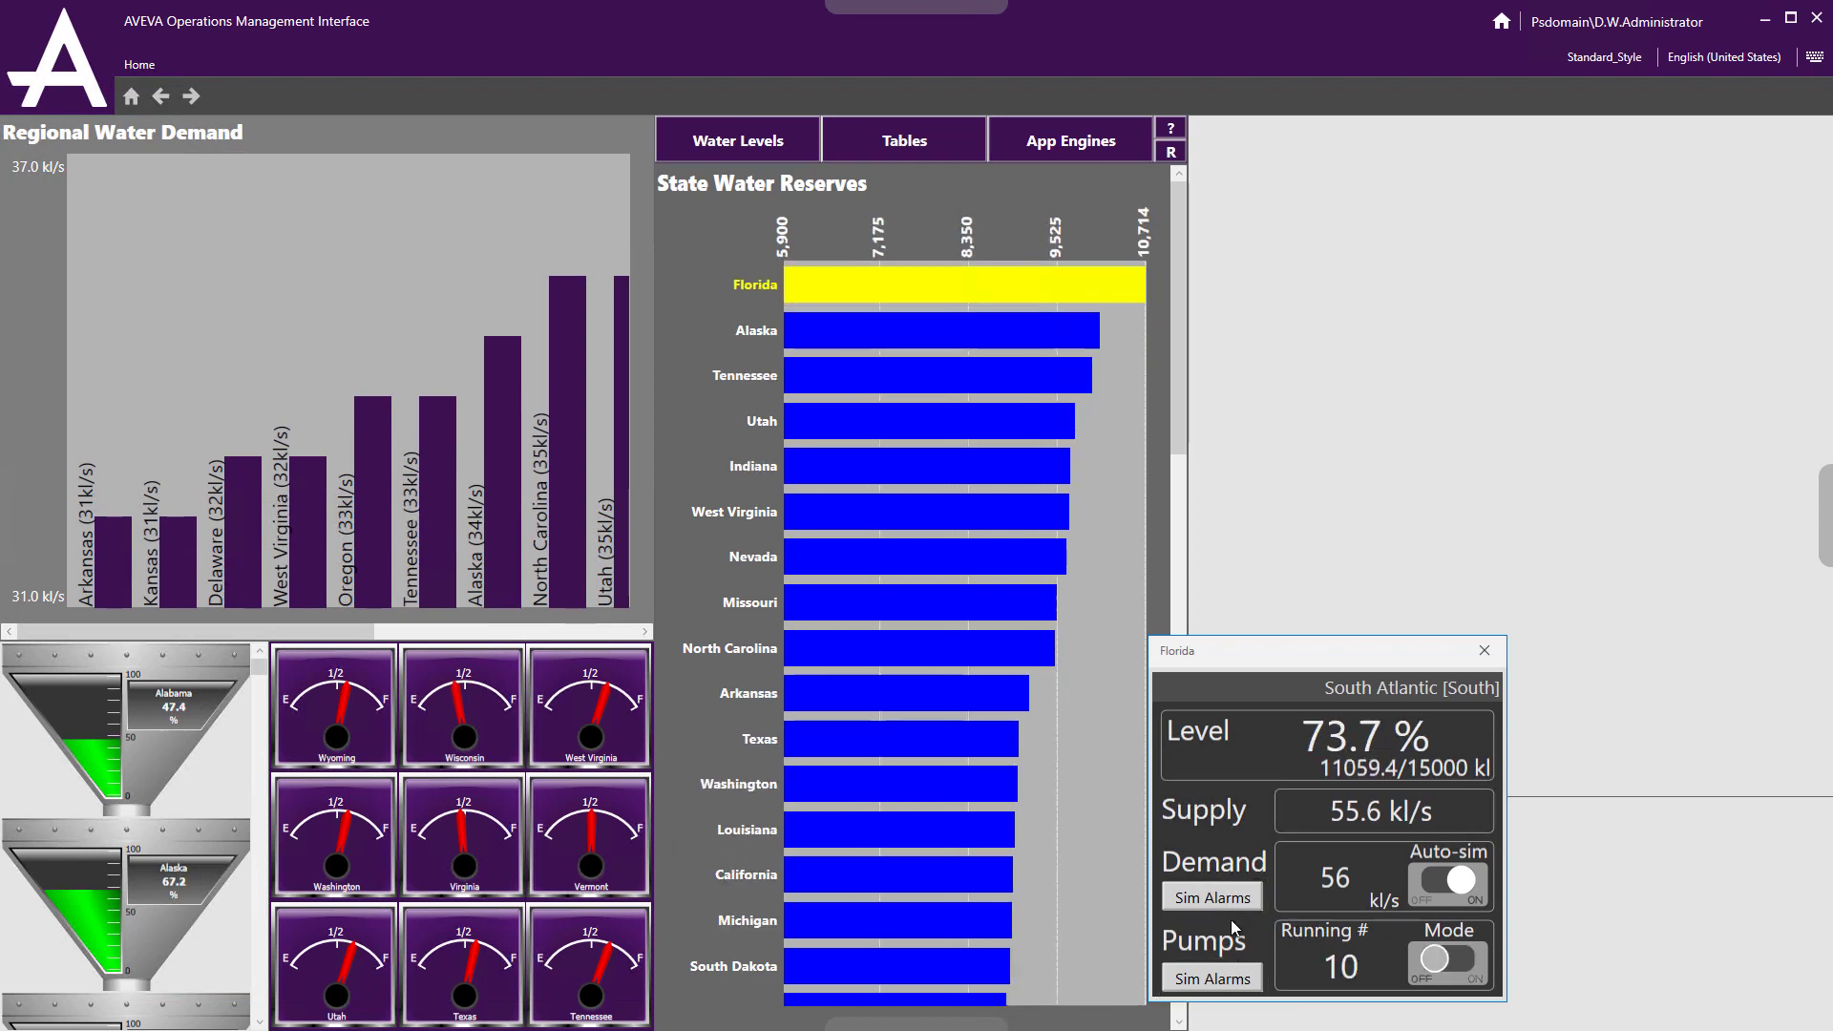
{"action": "left_click", "coordinate": [1484, 650]}
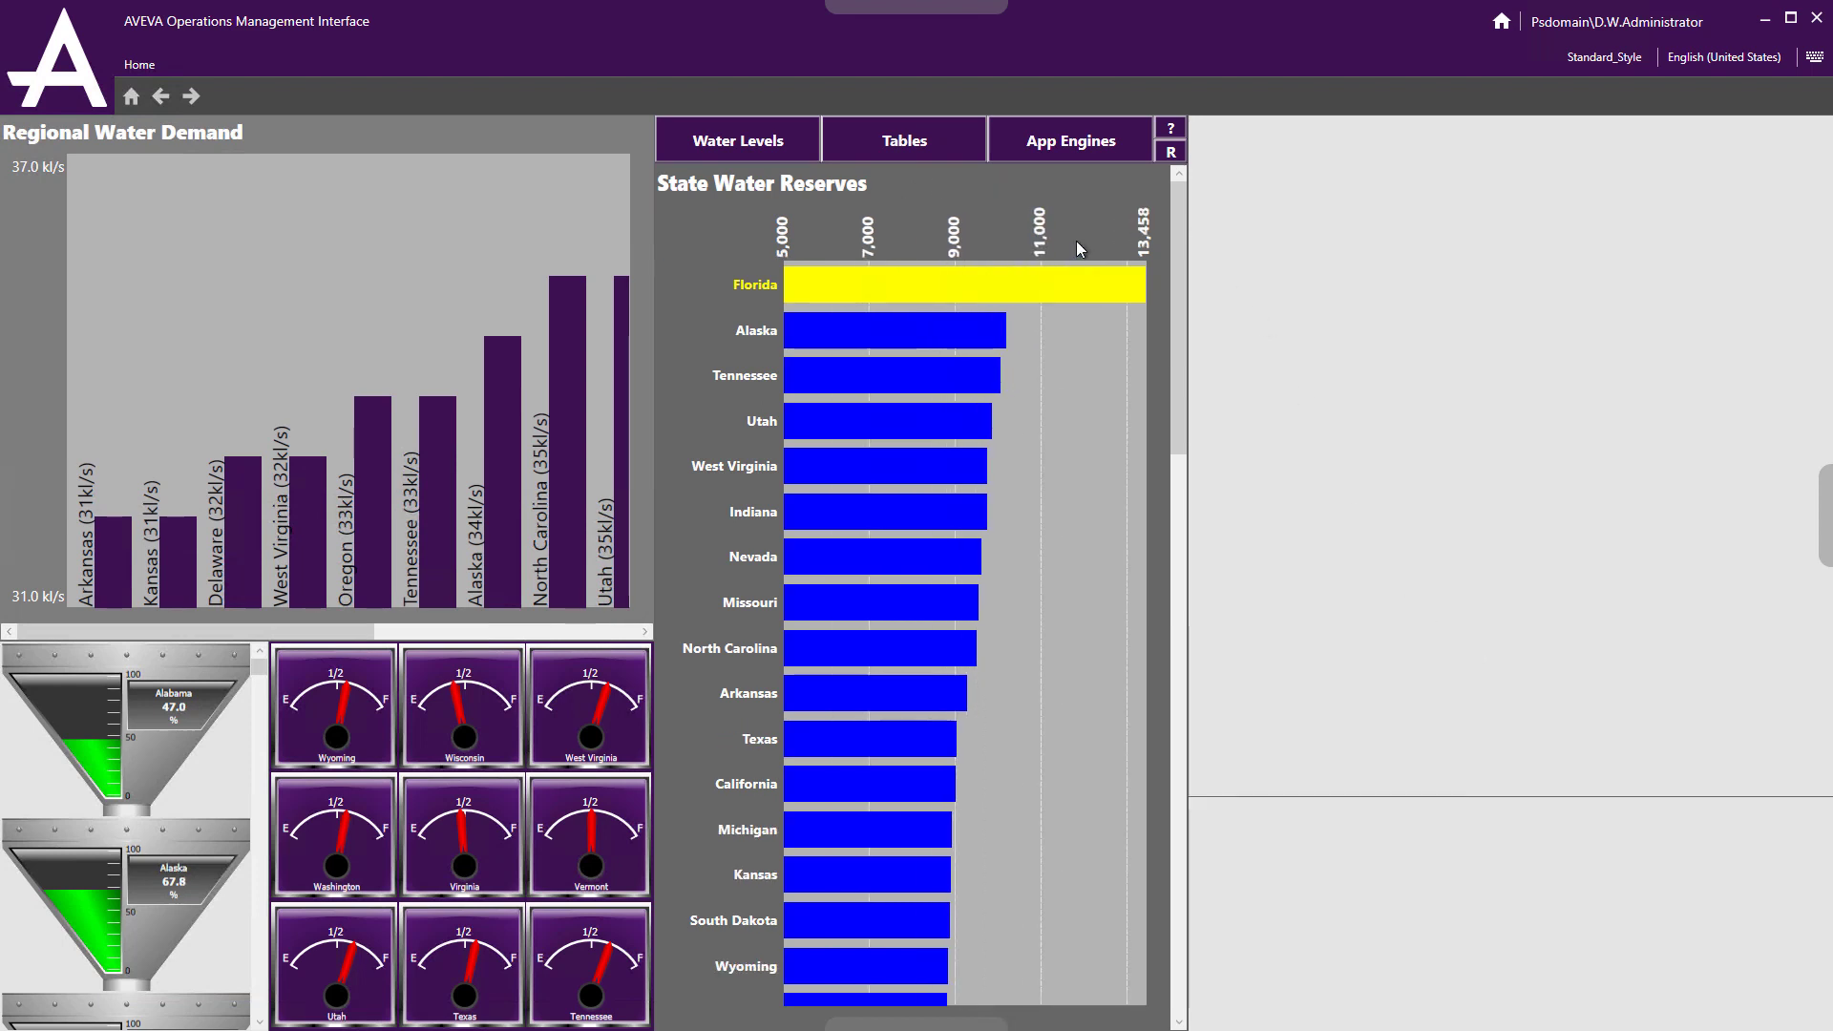
In Tables, trigger alarms from the Indiana, Arkansas and Maryland faceplates, then close all three.
{"action": "left_click", "coordinate": [947, 144]}
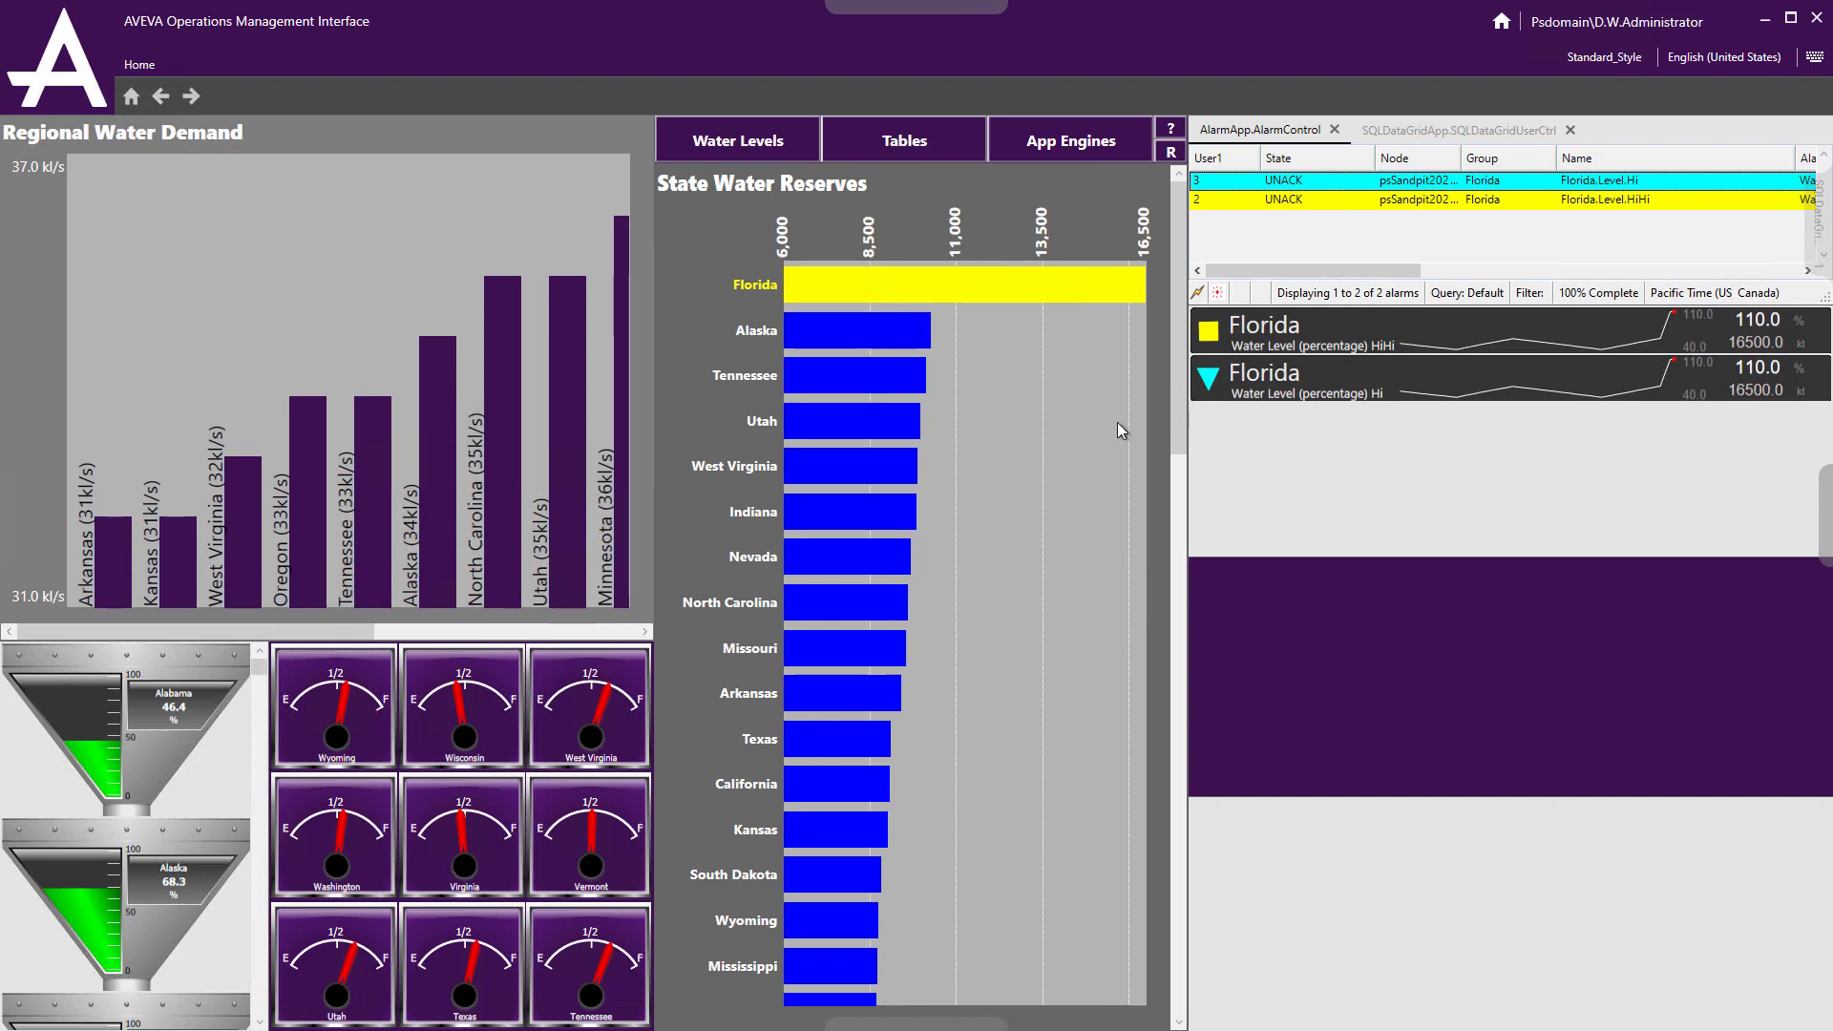
{"action": "left_click", "coordinate": [871, 516]}
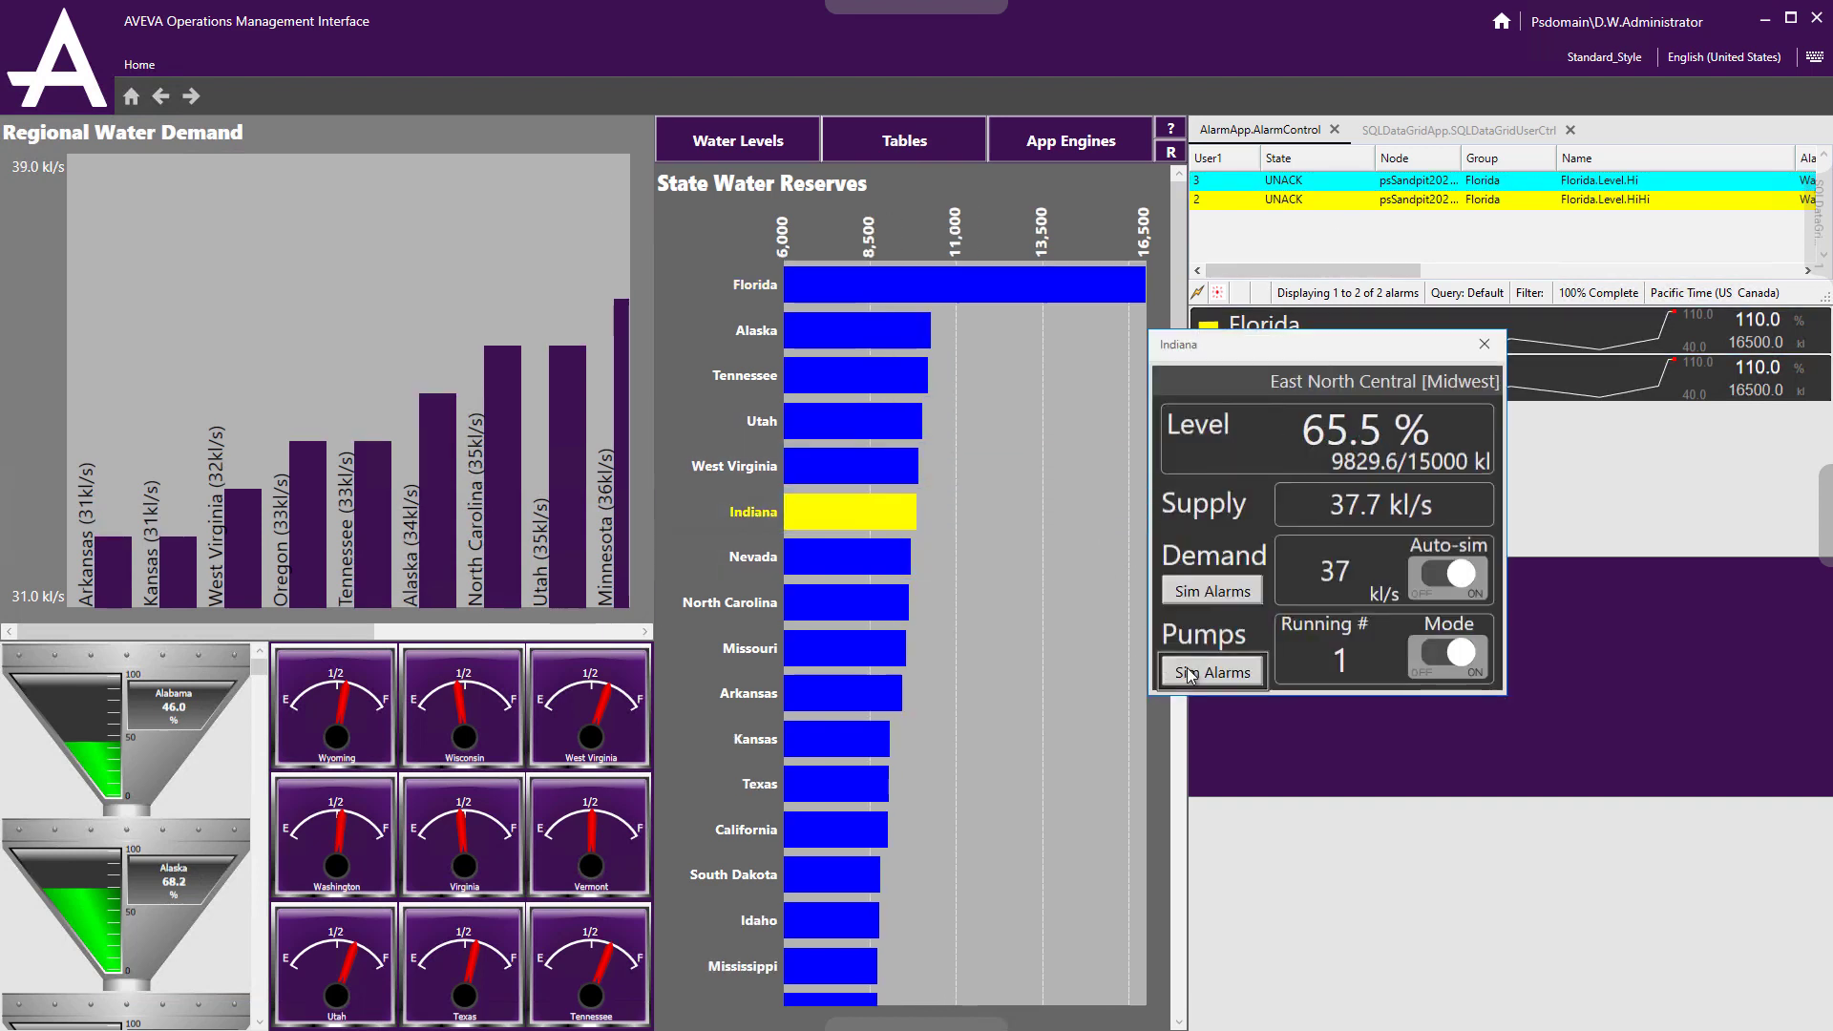
{"action": "left_click", "coordinate": [876, 709]}
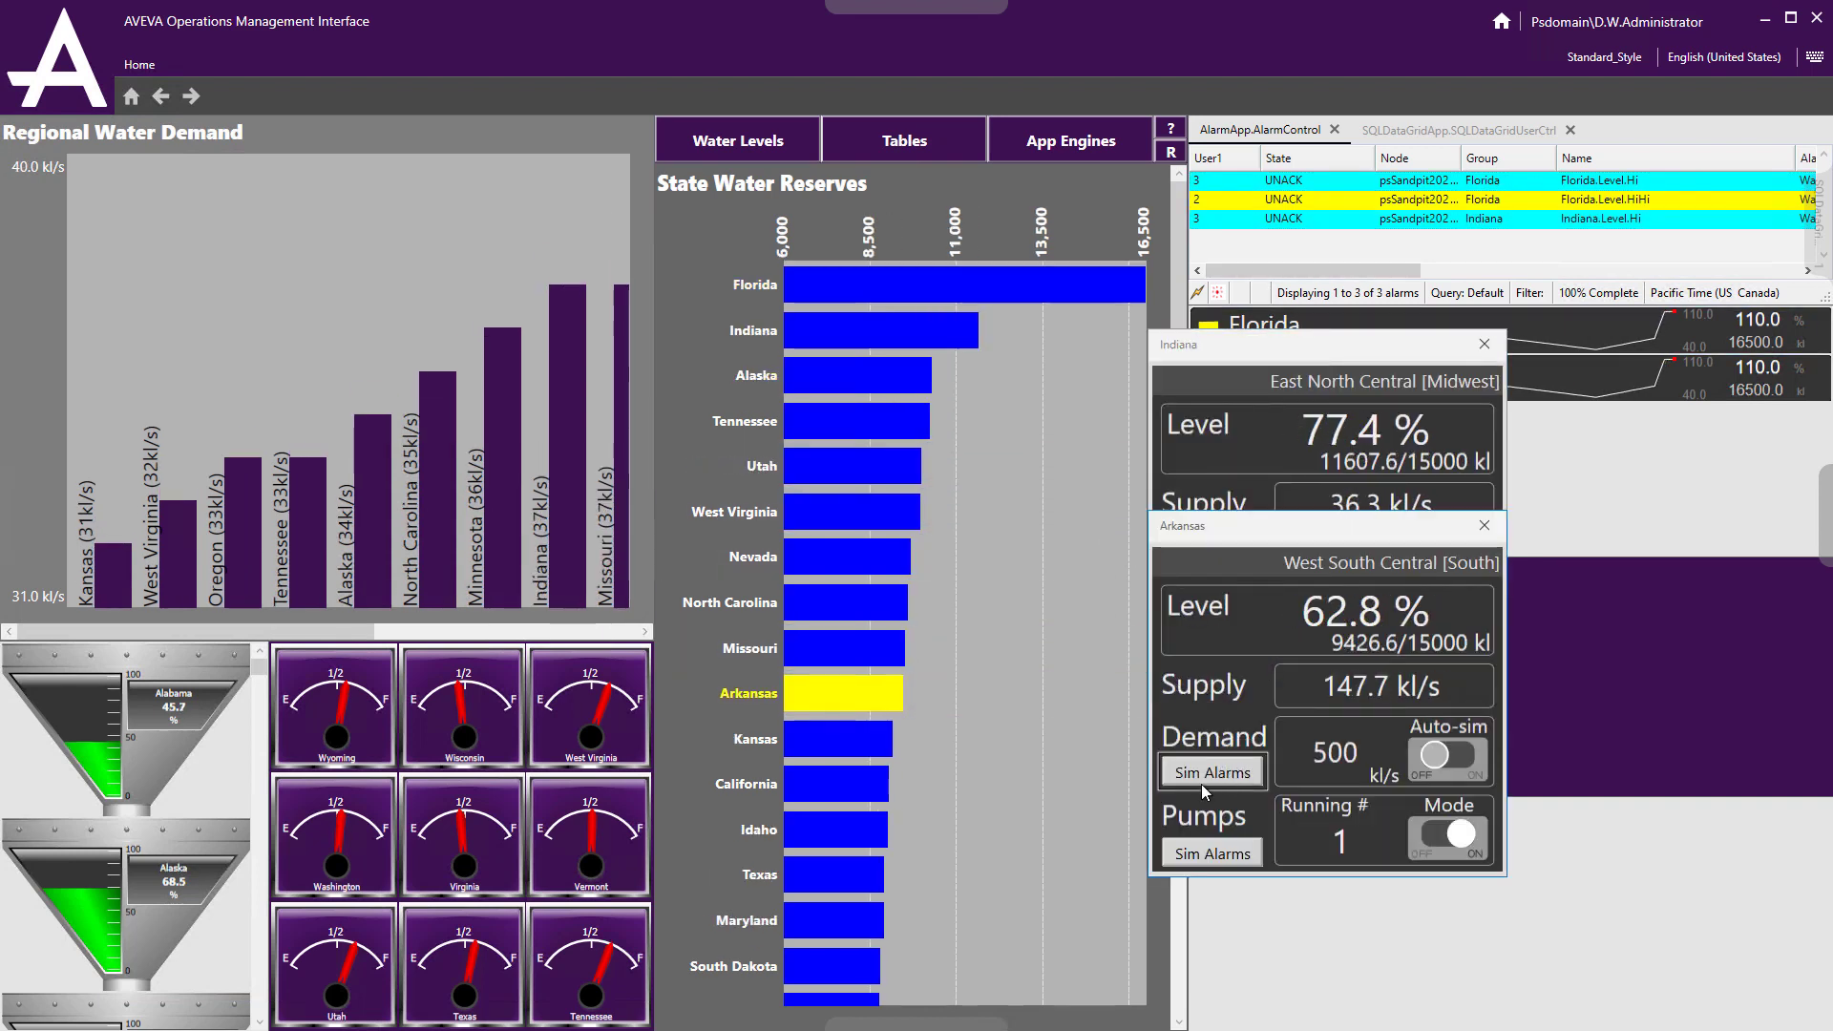
{"action": "left_click", "coordinate": [838, 855]}
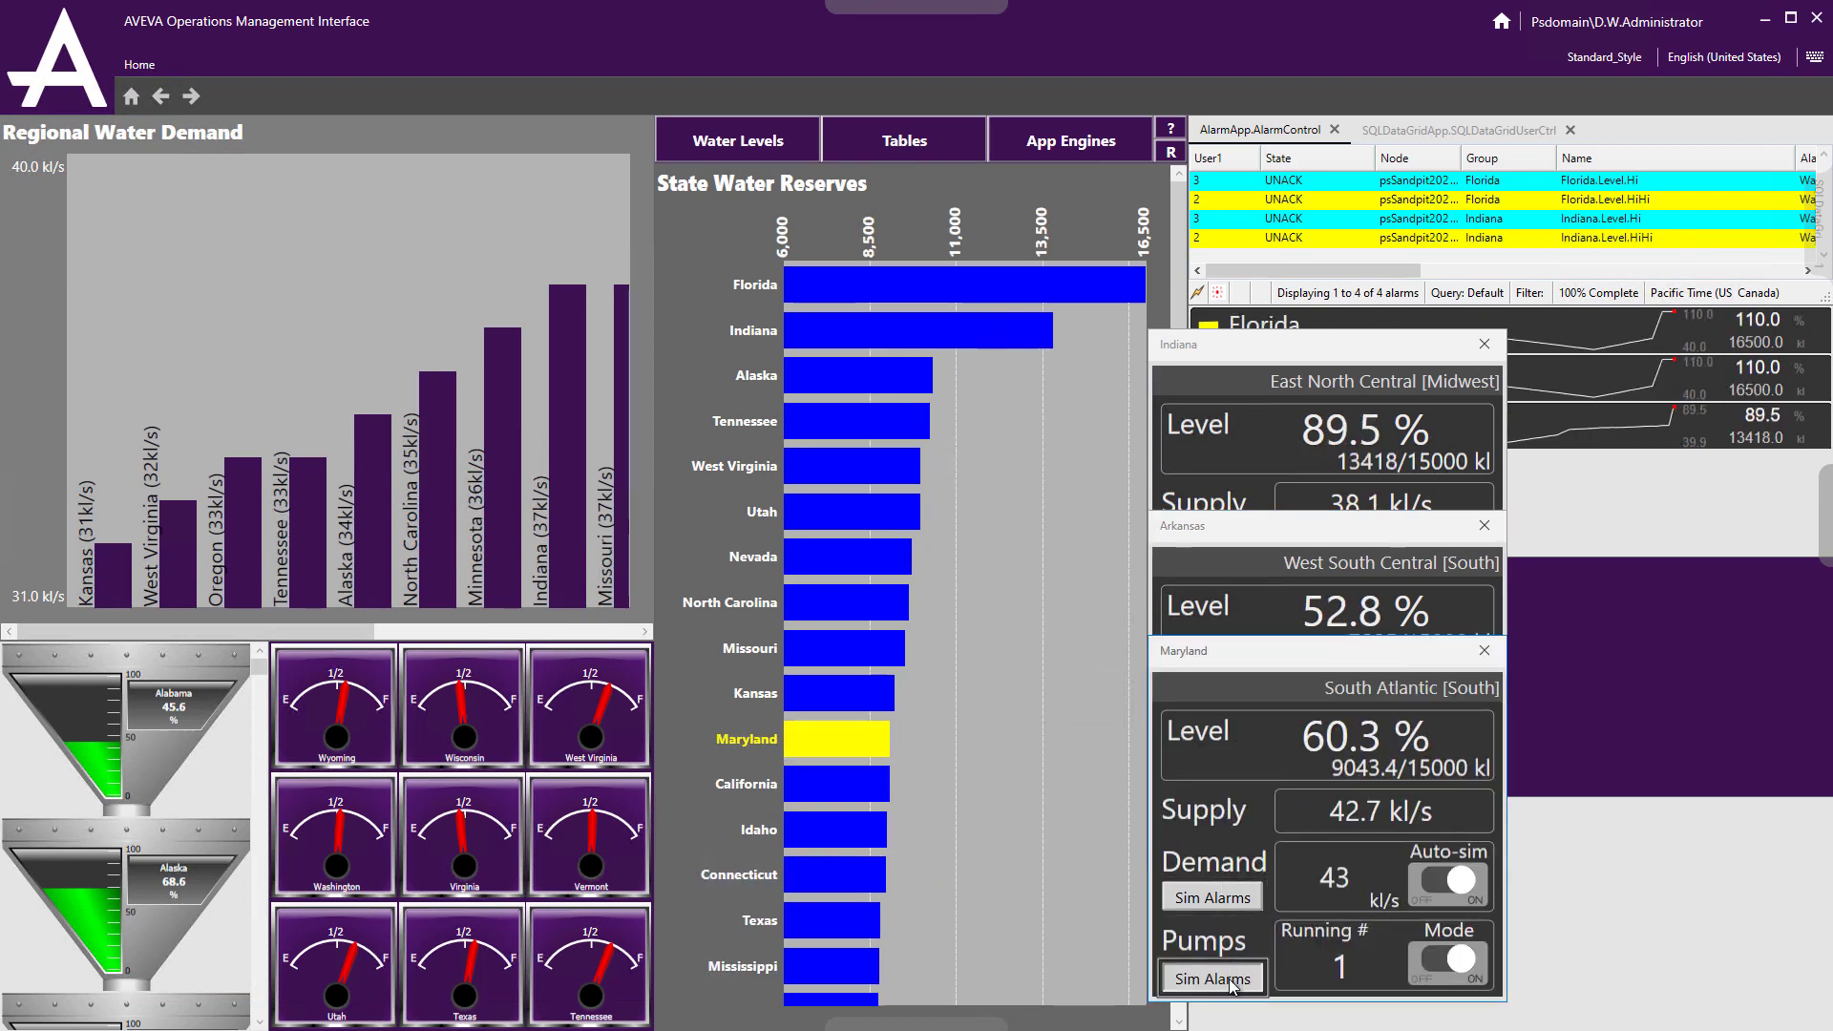
{"action": "left_click", "coordinate": [1485, 651]}
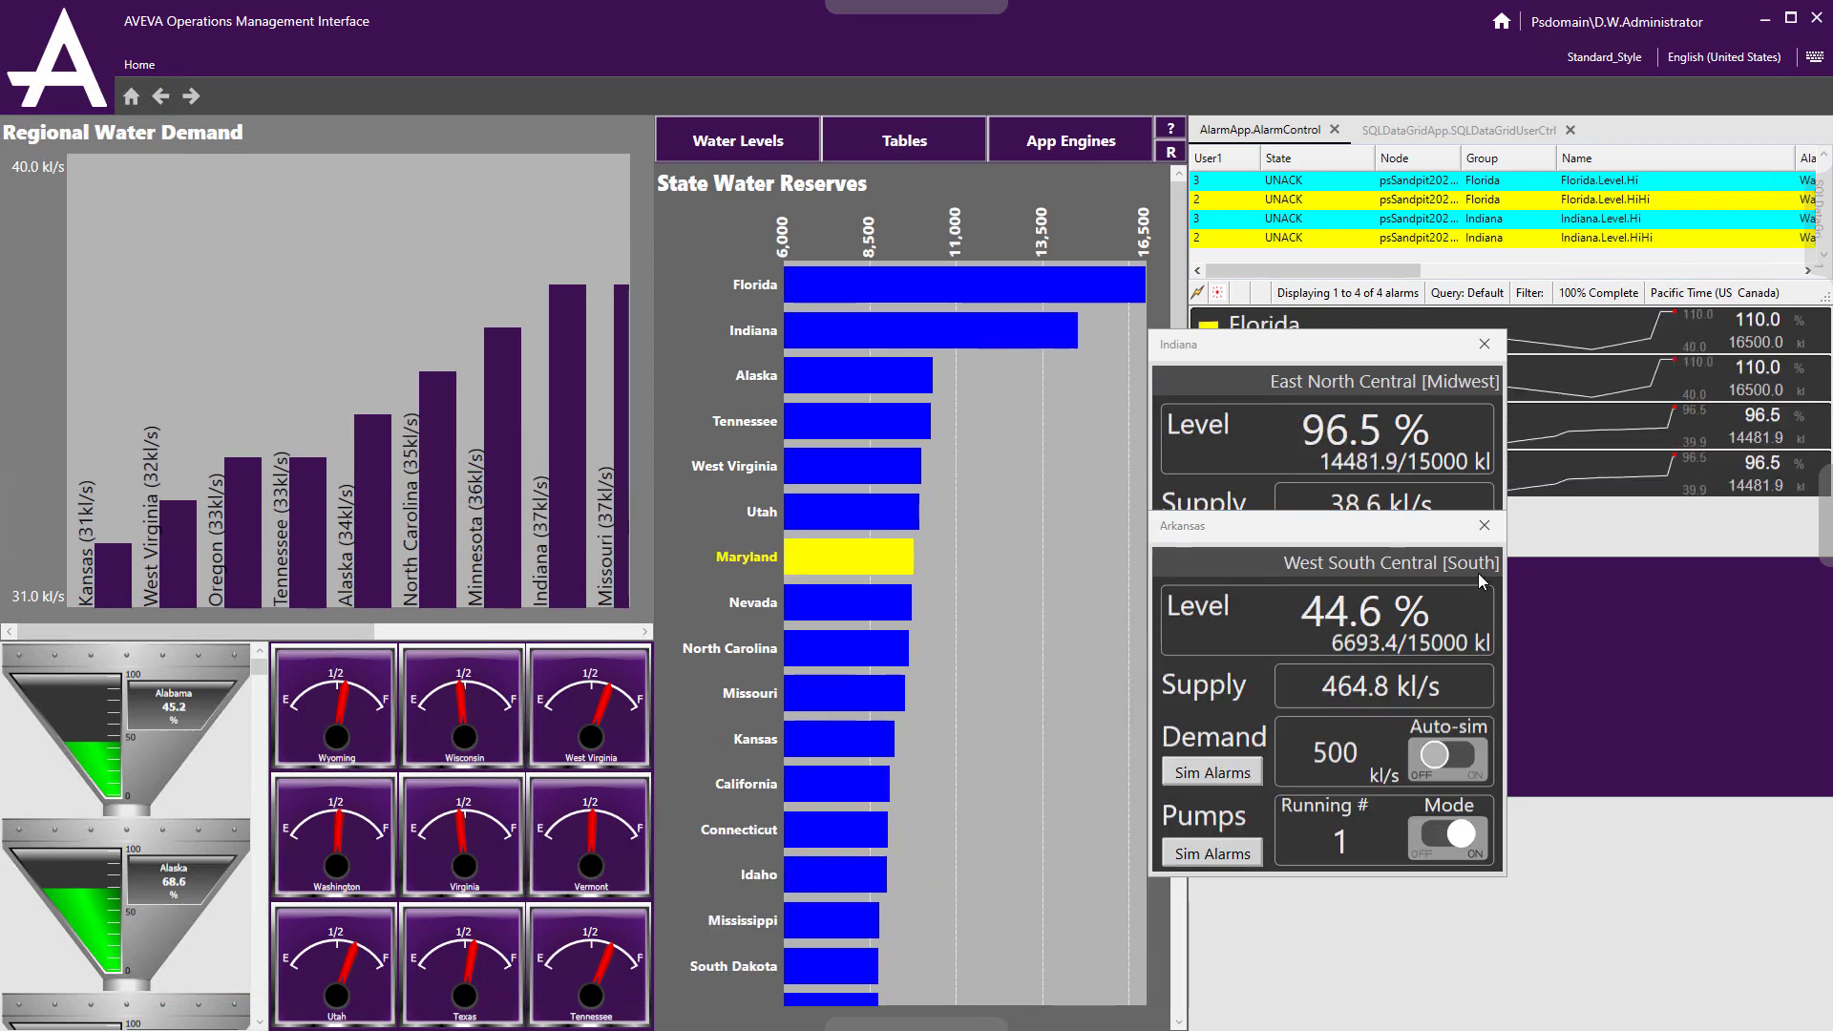
{"action": "left_click", "coordinate": [1485, 526]}
{"action": "left_click", "coordinate": [1484, 345]}
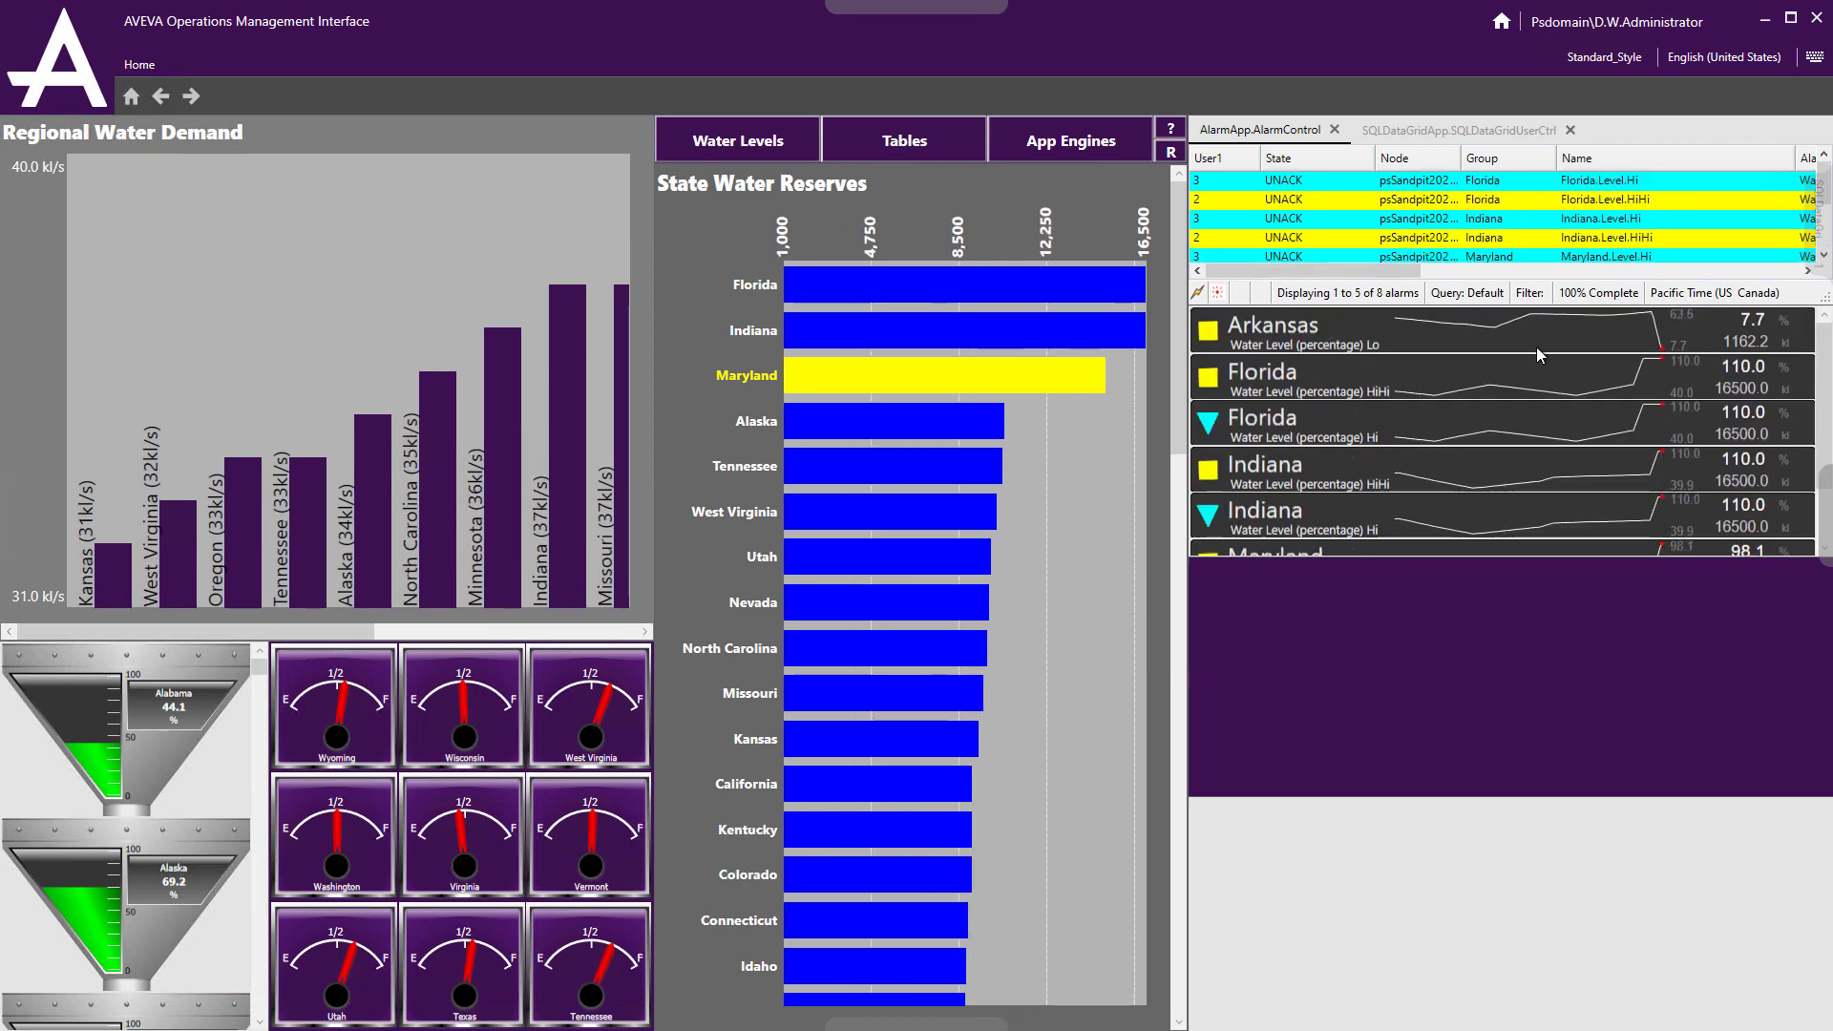
{"action": "scroll", "coordinate": [1550, 420], "scroll_direction": "up", "scroll_amount": 3}
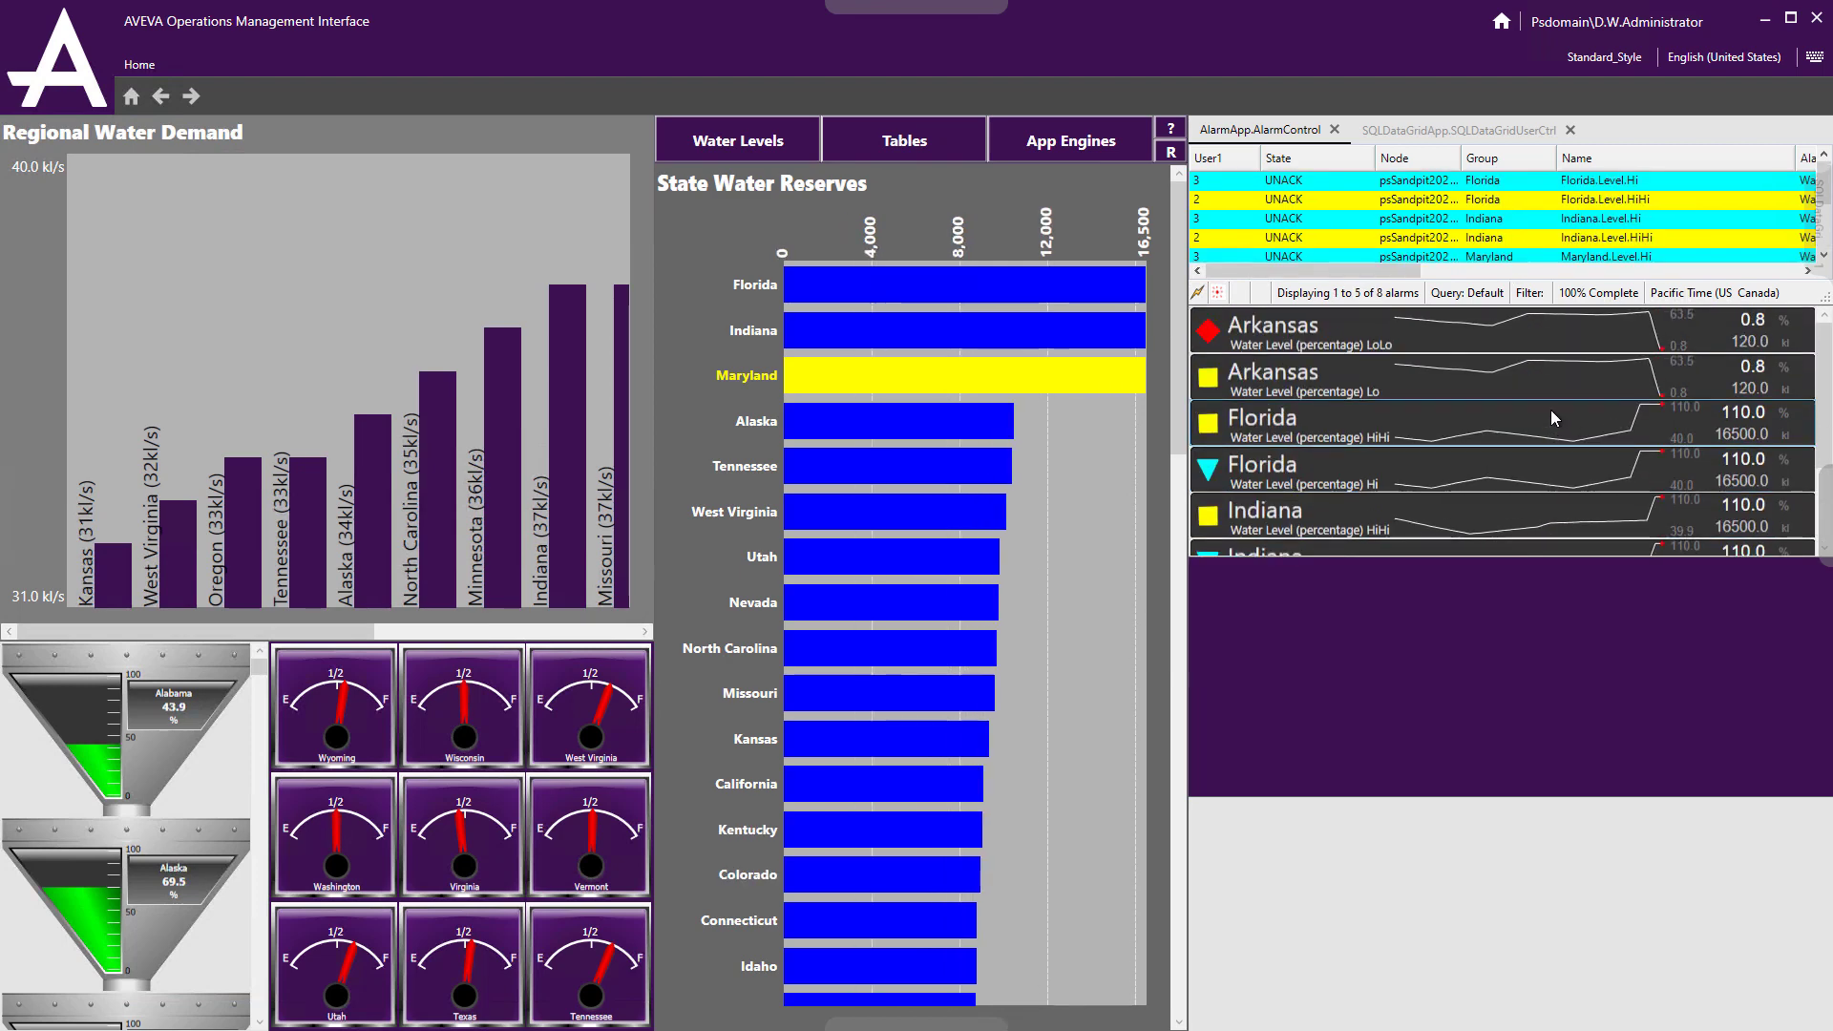
Switch the right pane to SQLDataGridApp.SQLDataGridUserCtrl and scroll through the state summary cards.
{"action": "left_click", "coordinate": [1465, 131]}
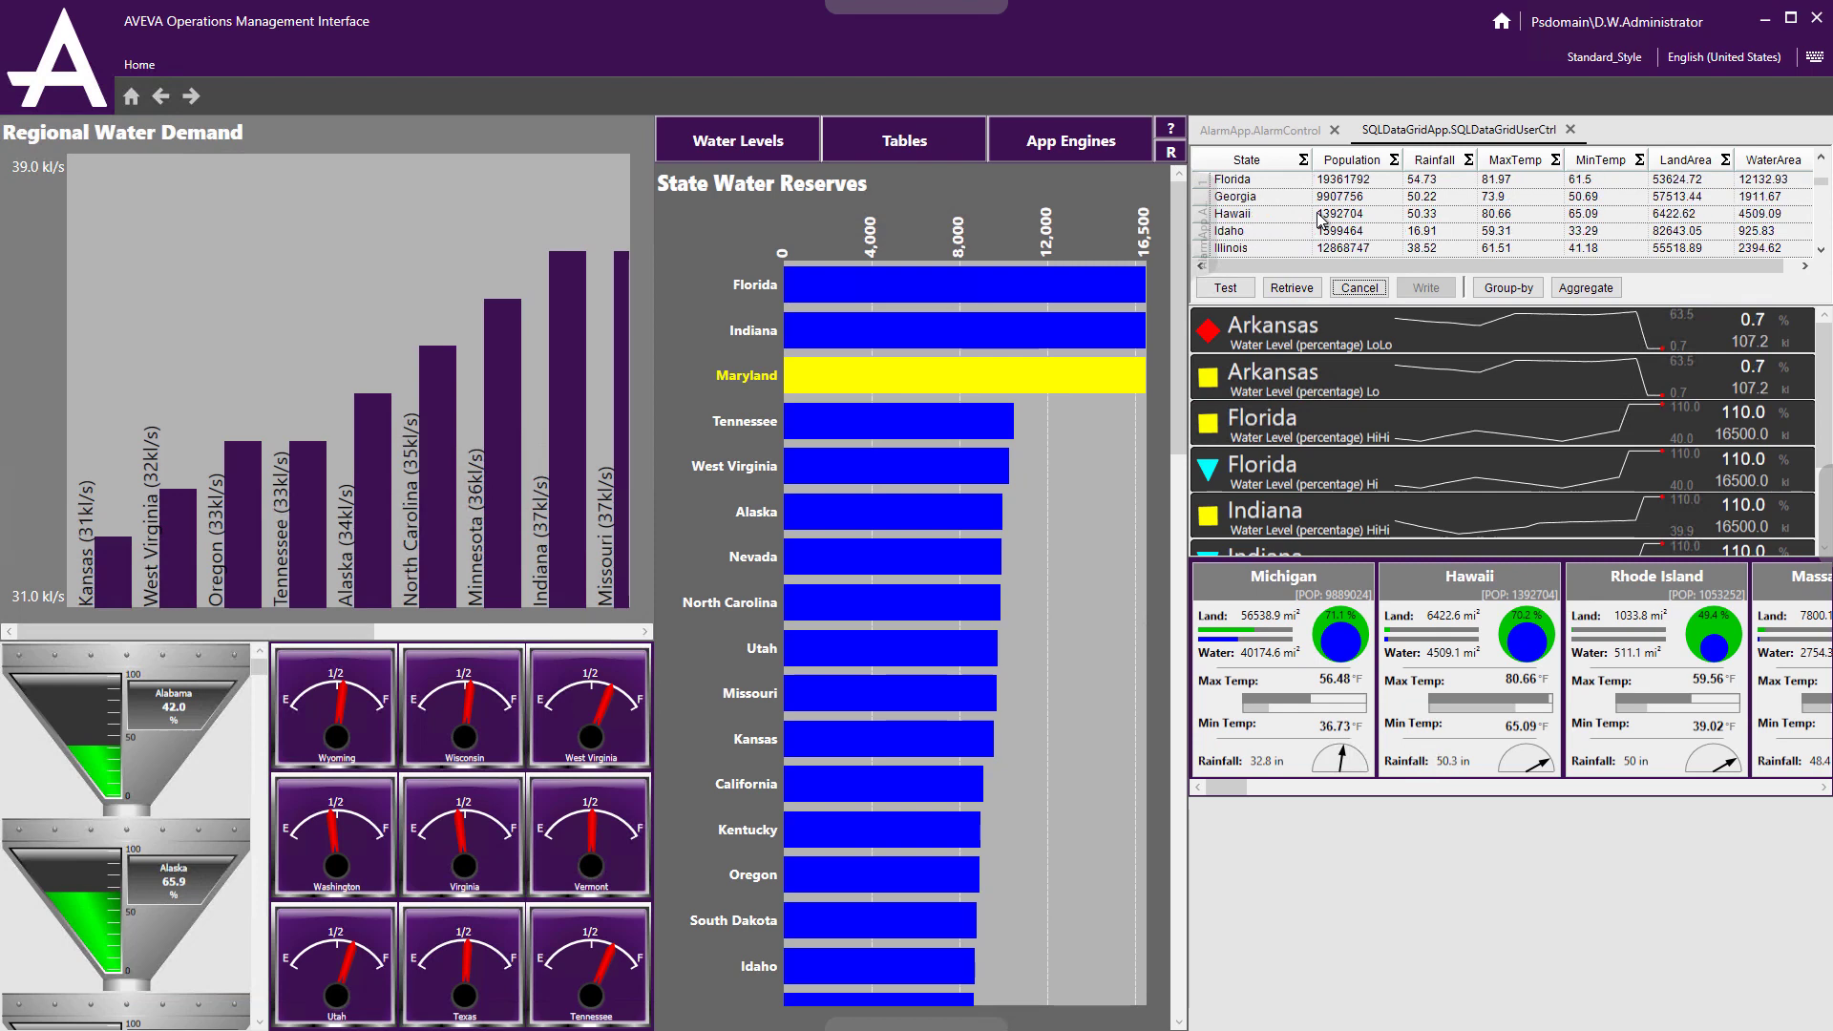
{"action": "scroll", "coordinate": [1326, 671], "scroll_direction": "right", "scroll_amount": 3}
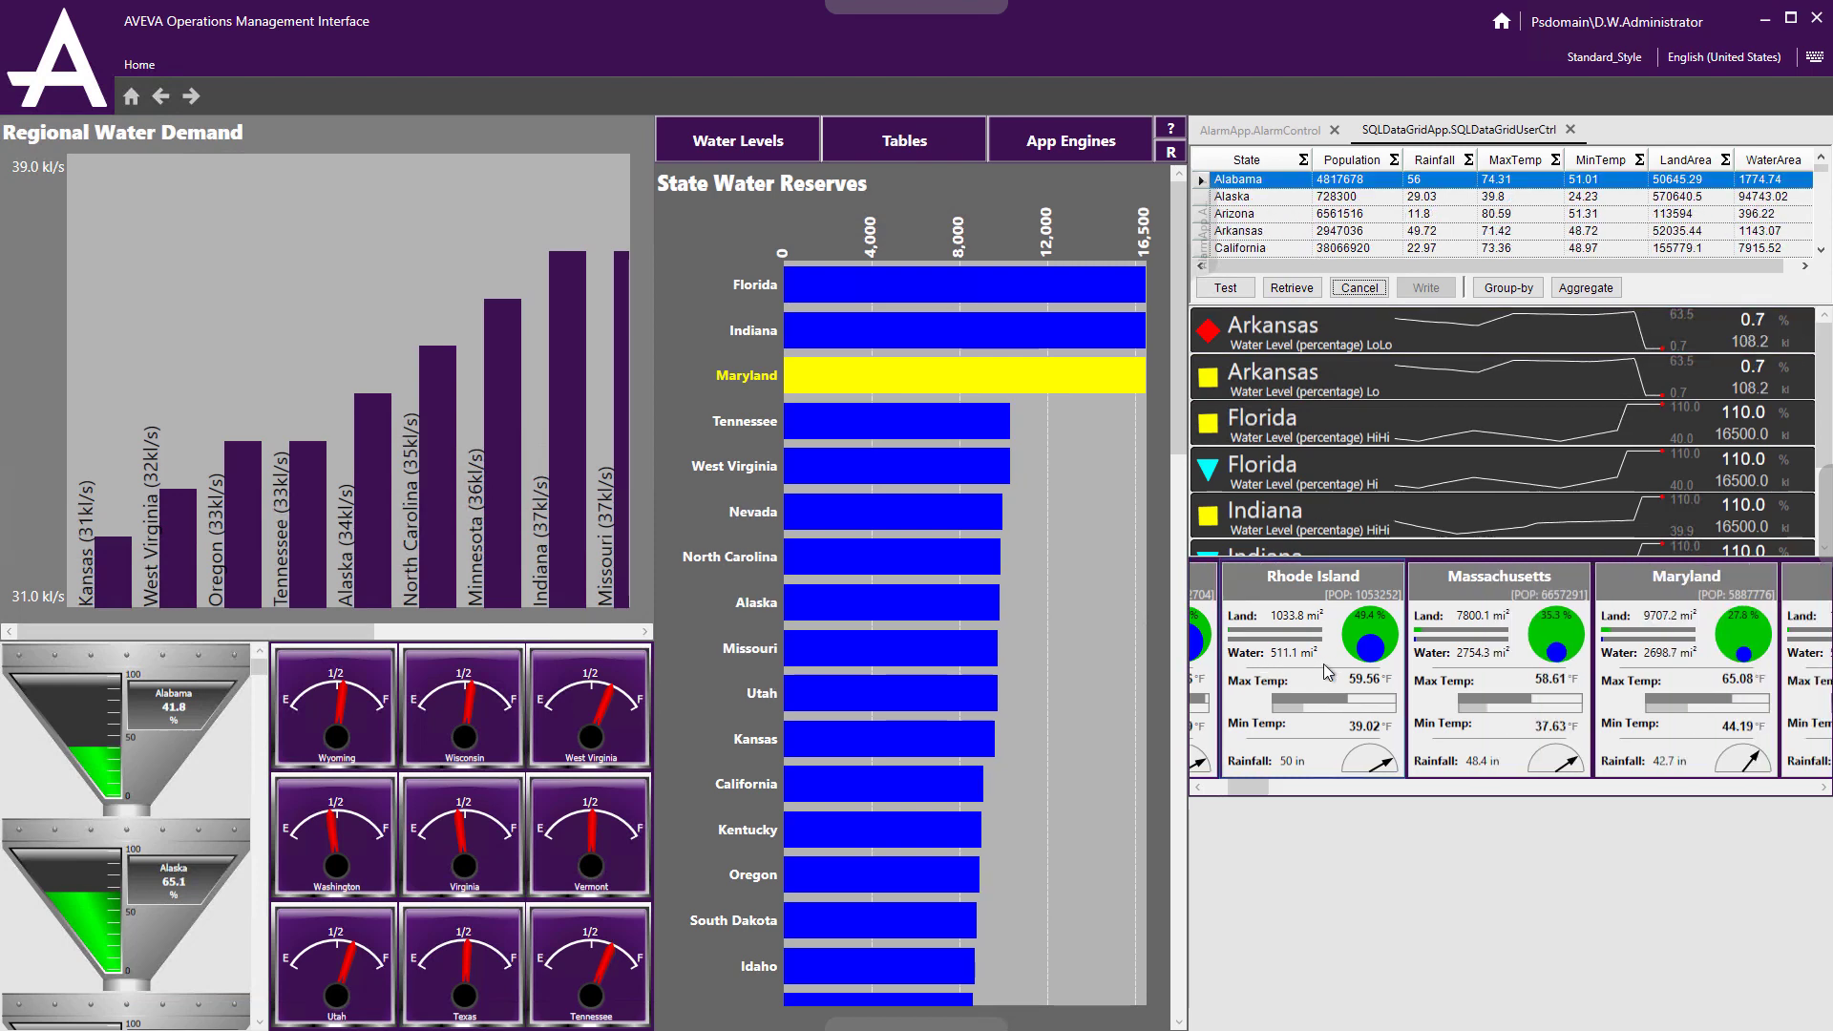
{"action": "scroll", "coordinate": [1325, 672], "scroll_direction": "left", "scroll_amount": 2}
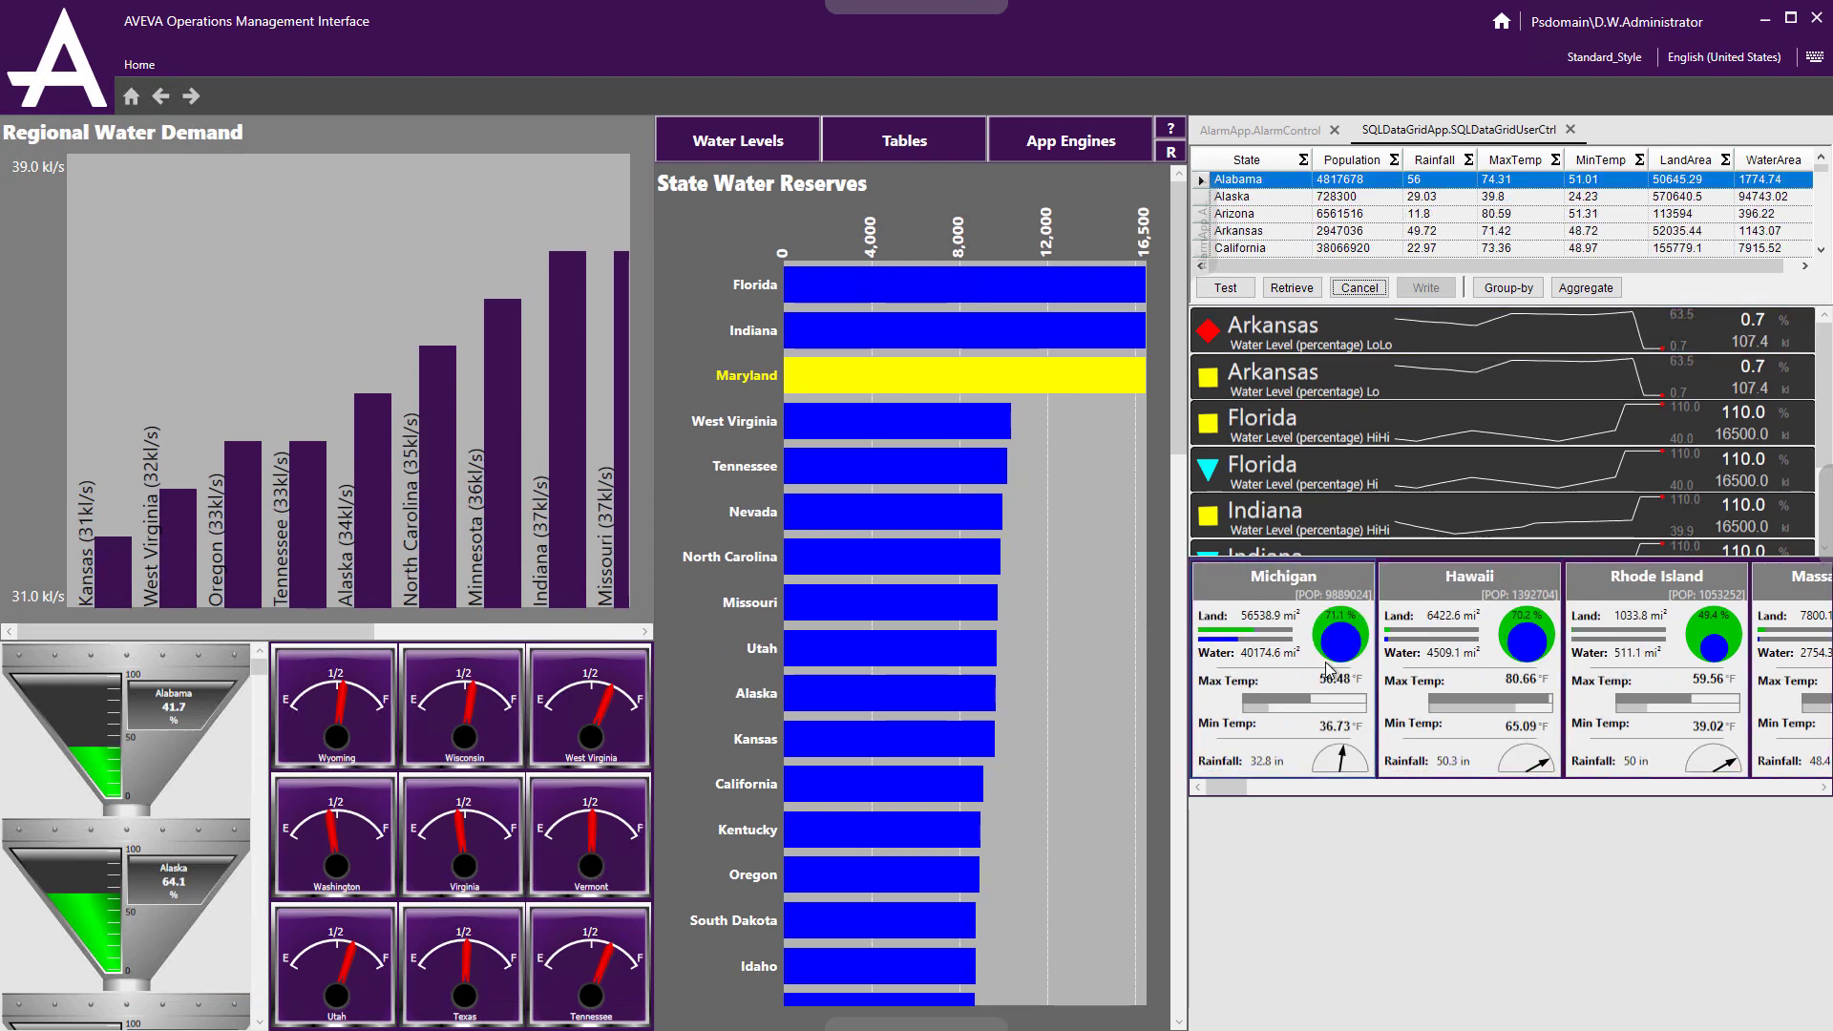
{"action": "left_click", "coordinate": [1098, 148]}
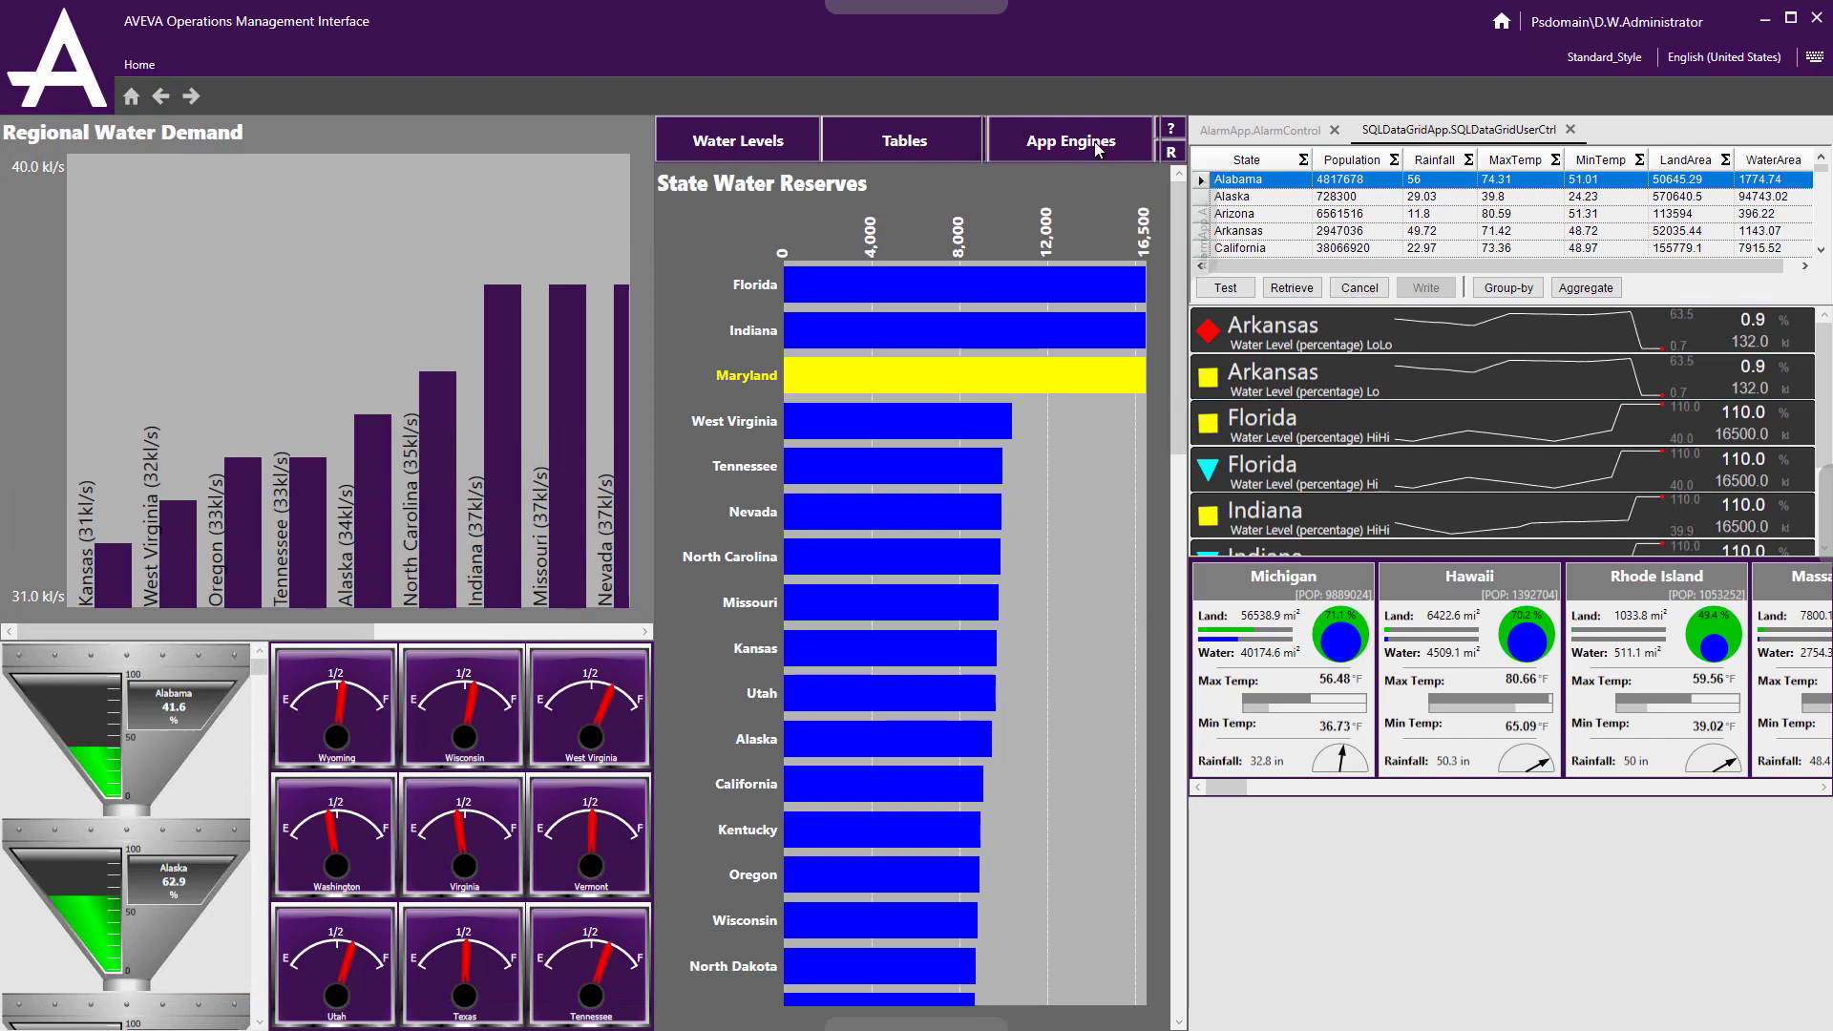